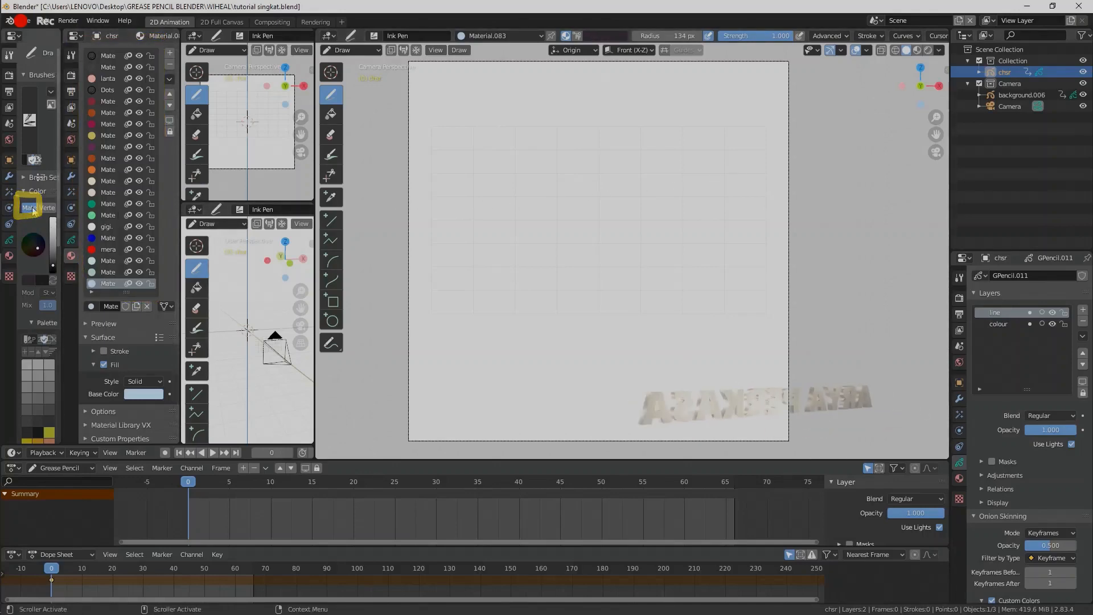
- Add a new material with Stroke disabled and Fill enabled, and give its solid fill a green base colour
{"action": "left_click", "coordinate": [170, 53]}
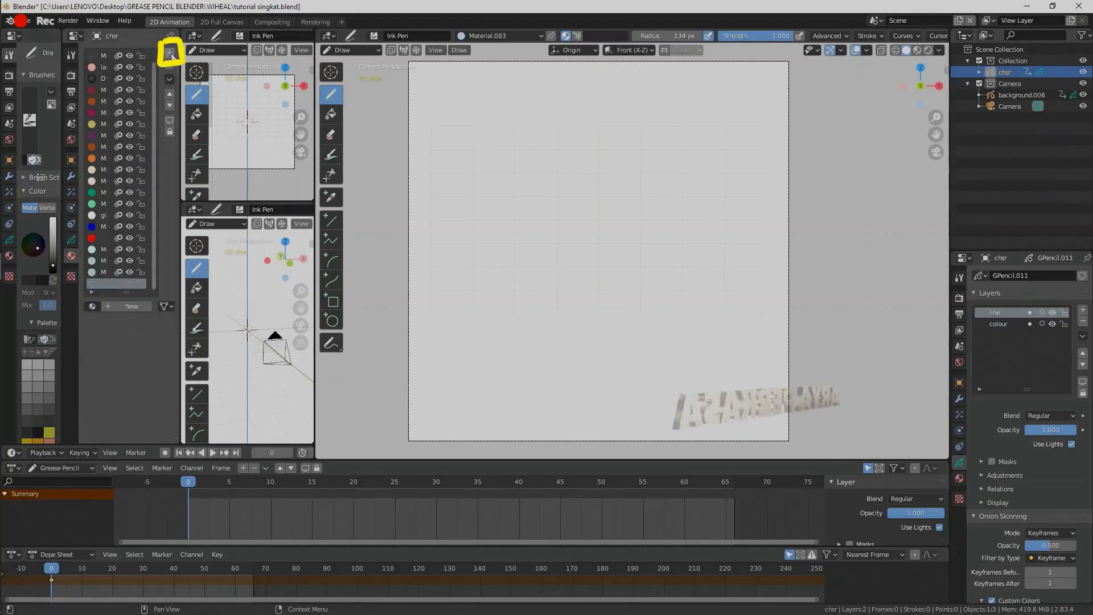
{"action": "left_click", "coordinate": [142, 306]}
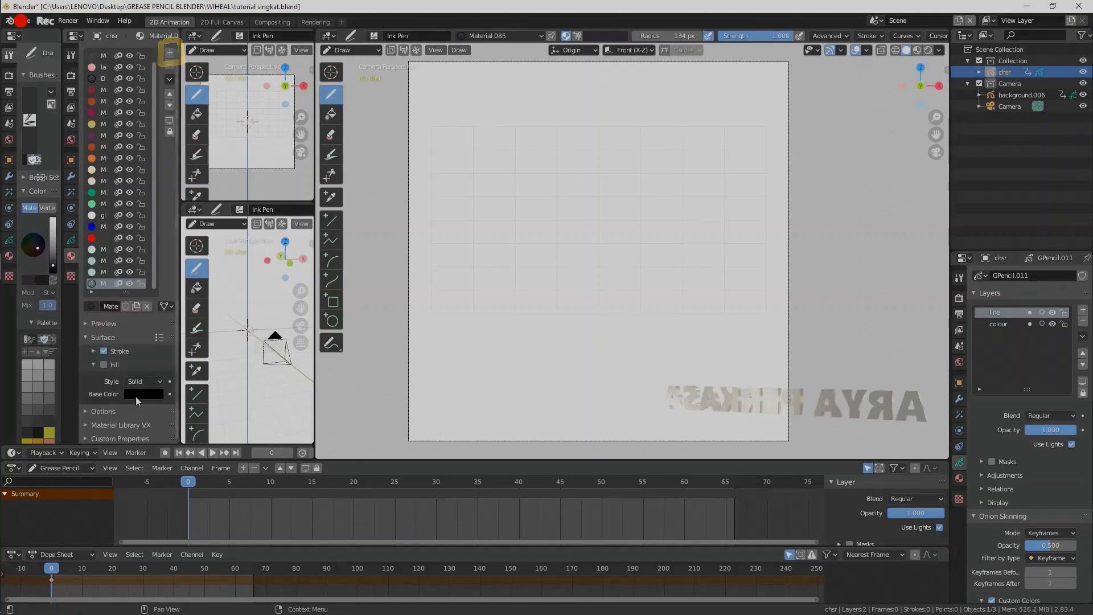
{"action": "left_click", "coordinate": [104, 365]}
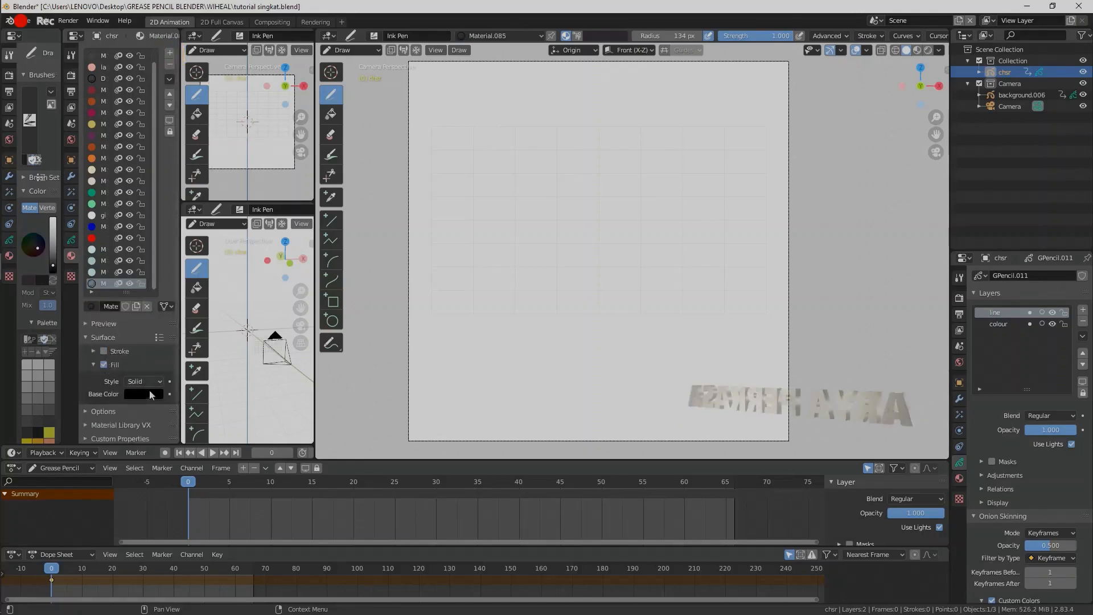
{"action": "left_click", "coordinate": [152, 394]}
{"action": "left_click_drag", "start_coordinate": [220, 299], "coordinate": [221, 232]}
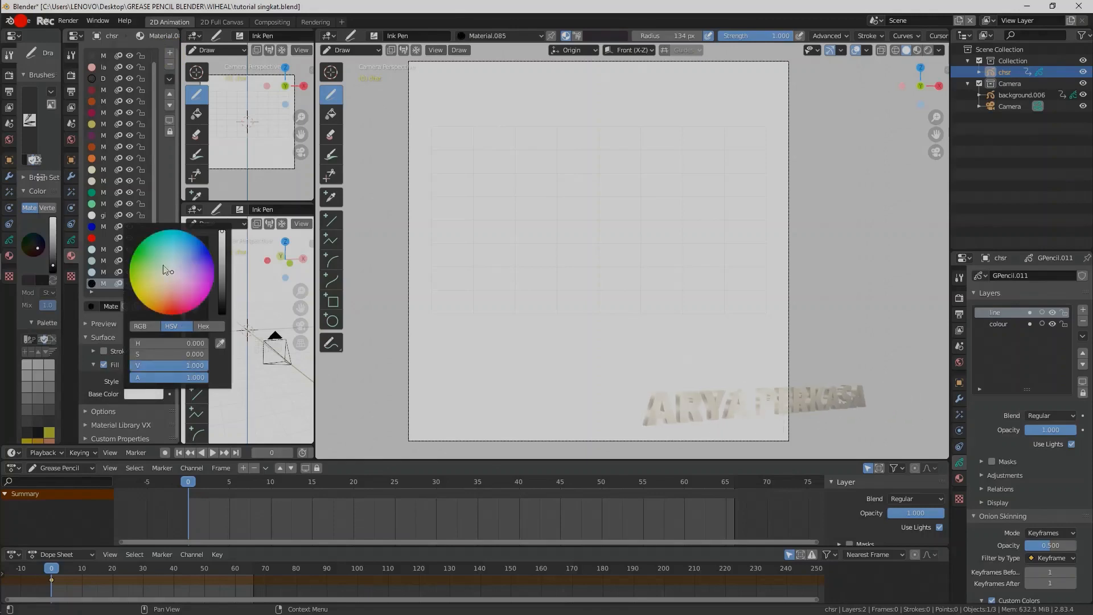
{"action": "left_click", "coordinate": [142, 263]}
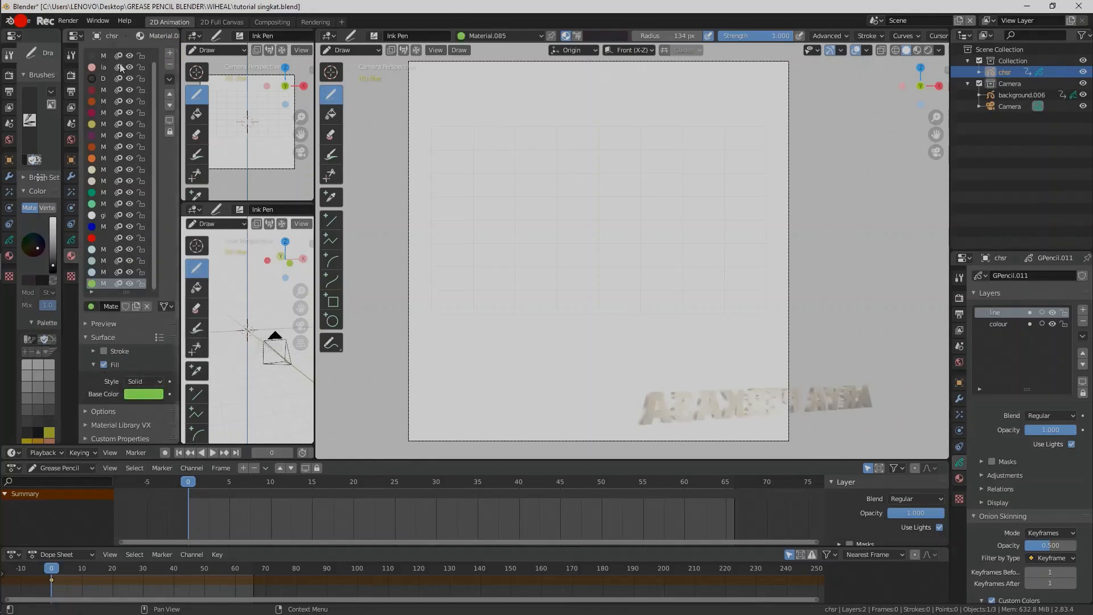
- Draw the spiky-haired character's head, eyes and two legs on the line layer at frame 0 using the black stroke Material.010
{"action": "scroll", "coordinate": [120, 67], "scroll_direction": "up", "scroll_amount": 1}
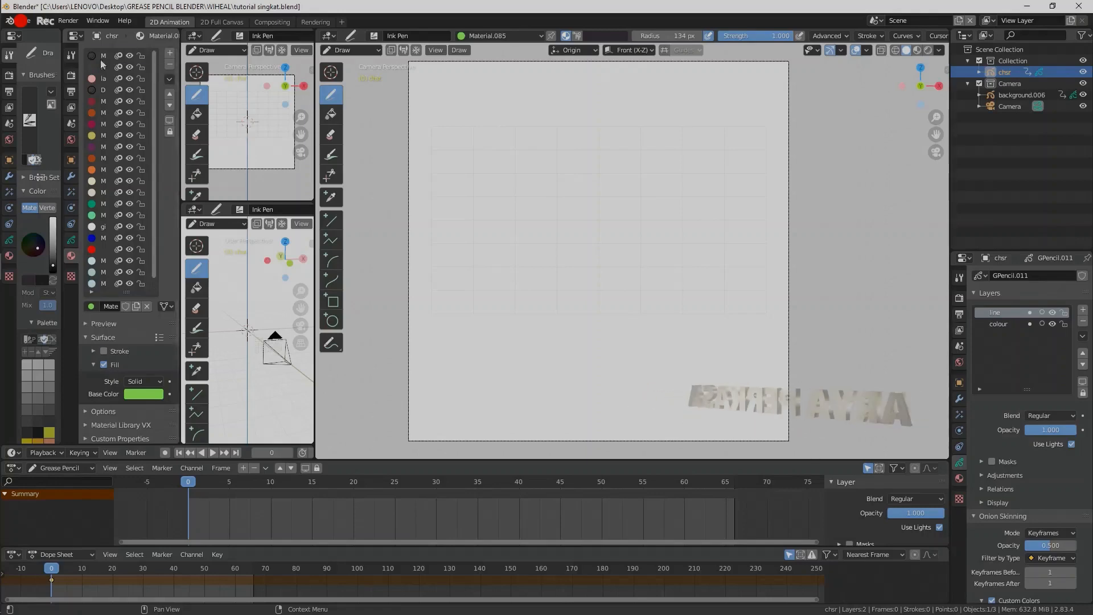
{"action": "left_click", "coordinate": [121, 56]}
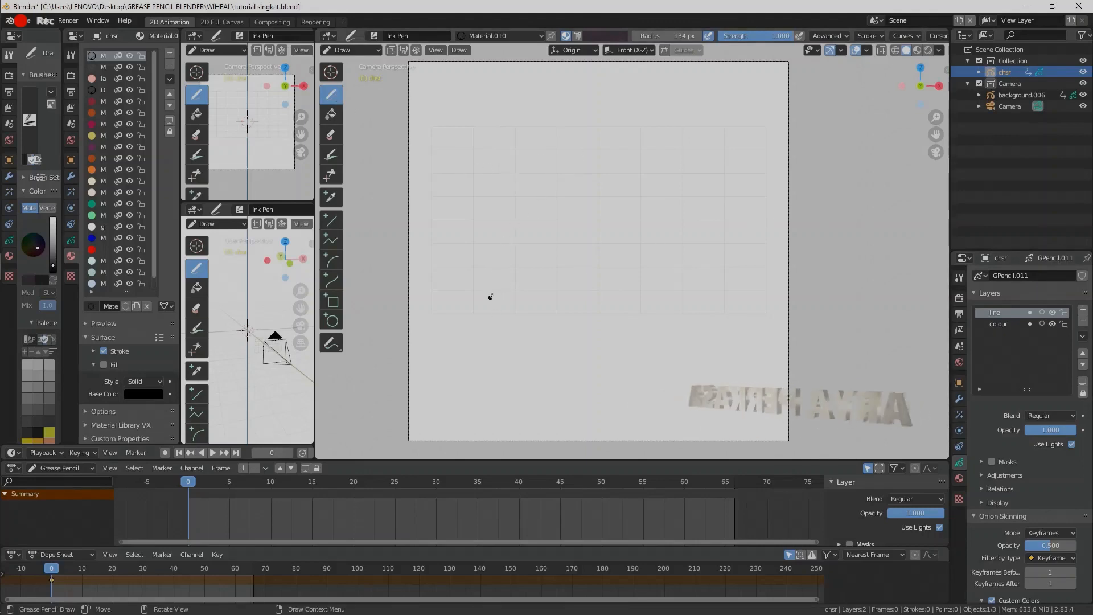
{"action": "mouse_move", "coordinate": [505, 319]}
{"action": "left_mouse_down"}
{"action": "mouse_move", "coordinate": [482, 245]}
{"action": "mouse_move", "coordinate": [533, 146]}
{"action": "left_mouse_up"}
{"action": "mouse_move", "coordinate": [538, 189]}
{"action": "left_mouse_down"}
{"action": "mouse_move", "coordinate": [571, 157]}
{"action": "mouse_move", "coordinate": [629, 154]}
{"action": "mouse_move", "coordinate": [604, 196]}
{"action": "mouse_move", "coordinate": [686, 204]}
{"action": "mouse_move", "coordinate": [631, 315]}
{"action": "left_mouse_up"}
{"action": "mouse_move", "coordinate": [632, 385]}
{"action": "left_mouse_down"}
{"action": "mouse_move", "coordinate": [601, 329]}
{"action": "mouse_move", "coordinate": [562, 334]}
{"action": "mouse_move", "coordinate": [525, 390]}
{"action": "mouse_move", "coordinate": [531, 326]}
{"action": "mouse_move", "coordinate": [628, 210]}
{"action": "mouse_move", "coordinate": [530, 300]}
{"action": "mouse_move", "coordinate": [489, 229]}
{"action": "left_mouse_up"}
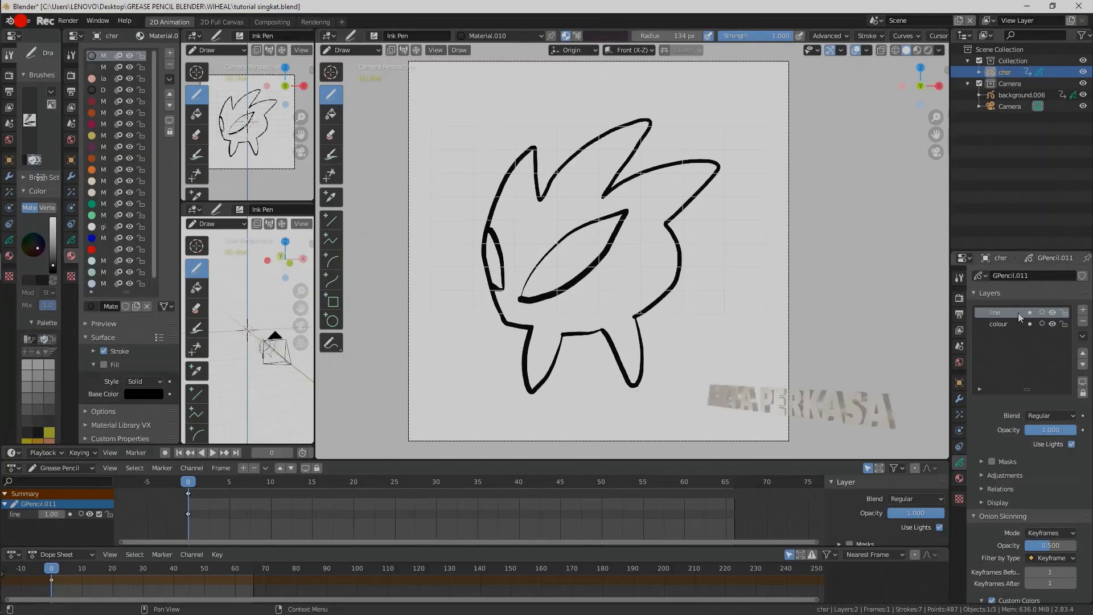
- Move to frame 2 and turn on onion skinning for the line layer, checking the viewport's Onion Skin overlay option
{"action": "key", "text": "Right"}
{"action": "key", "text": "Right"}
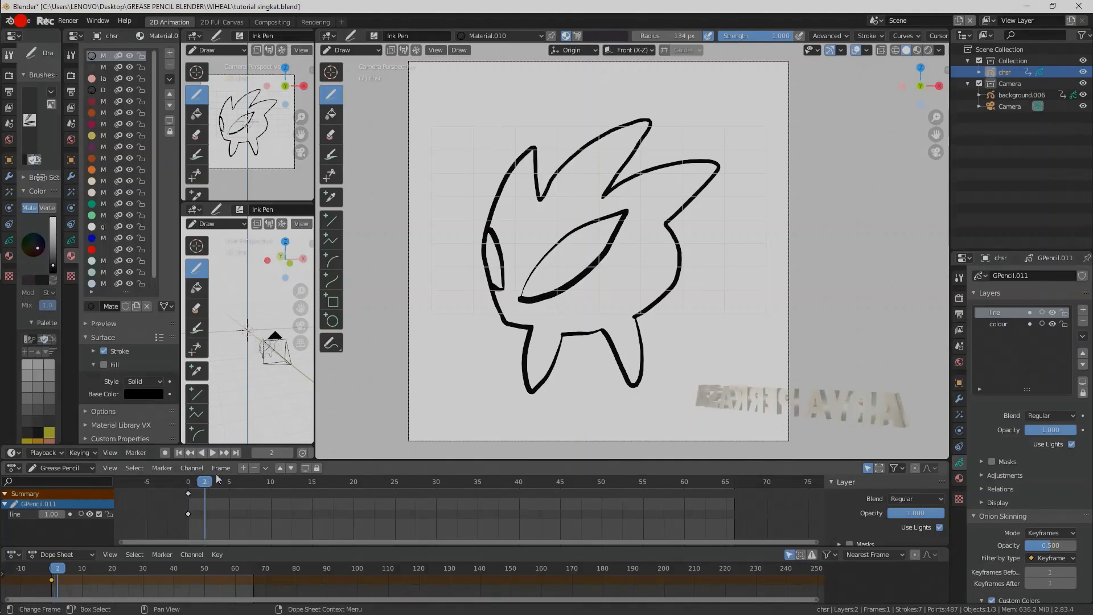
{"action": "left_click", "coordinate": [1043, 313]}
{"action": "left_click_drag", "start_coordinate": [1090, 443], "coordinate": [1090, 545]}
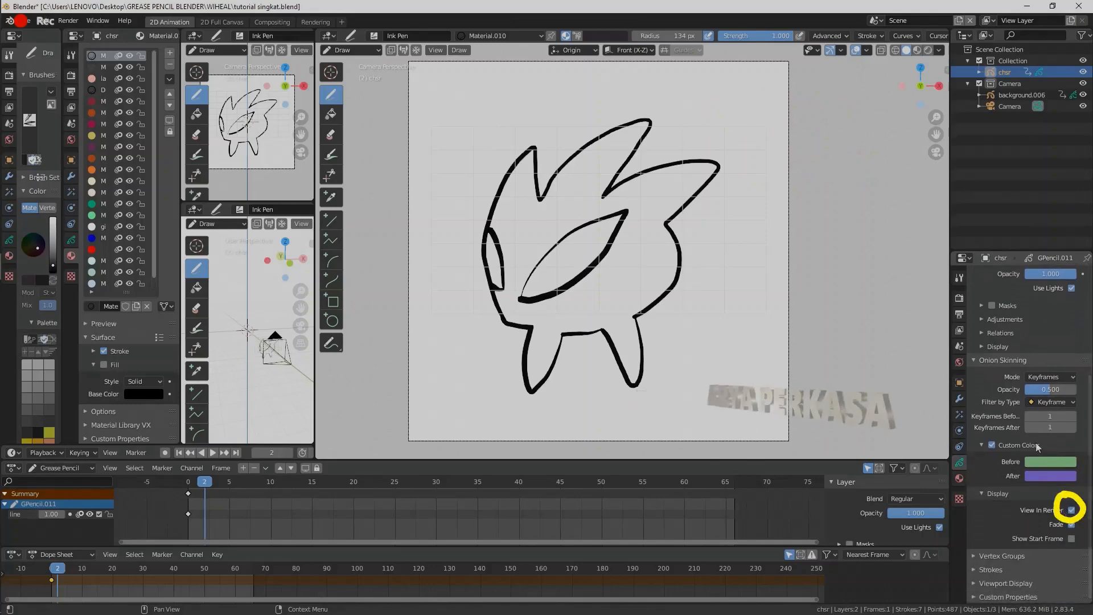
{"action": "left_click", "coordinate": [842, 50]}
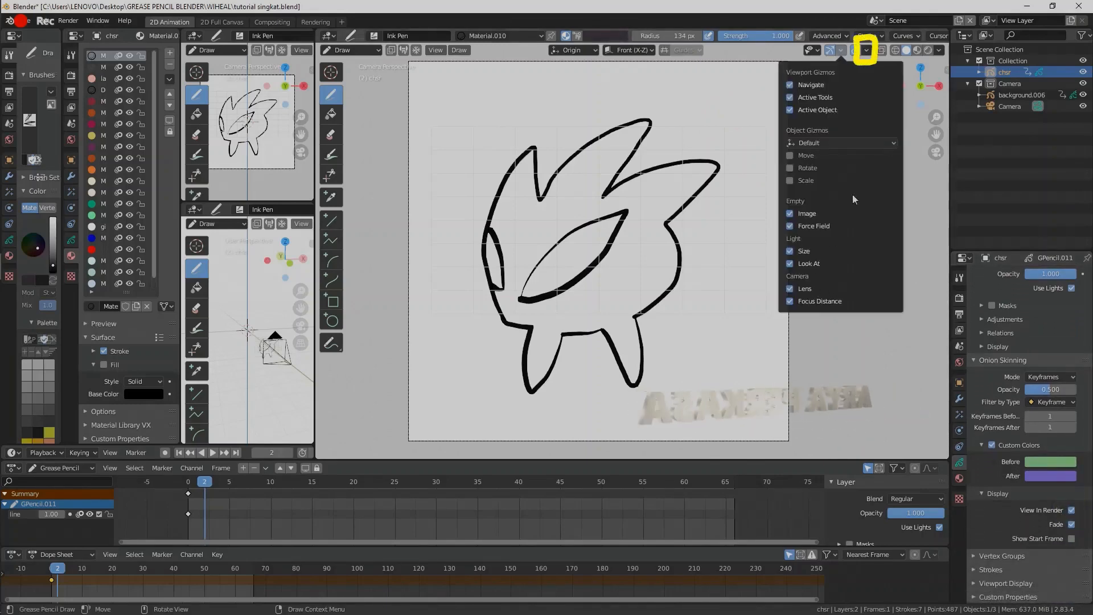
{"action": "left_click", "coordinate": [866, 51]}
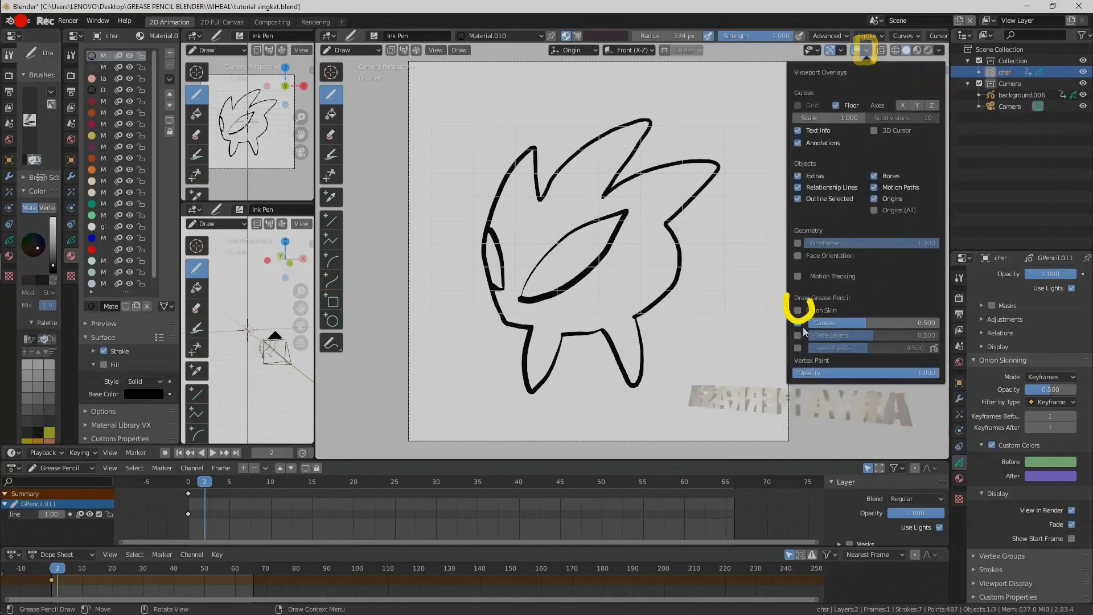
{"action": "left_click", "coordinate": [869, 50]}
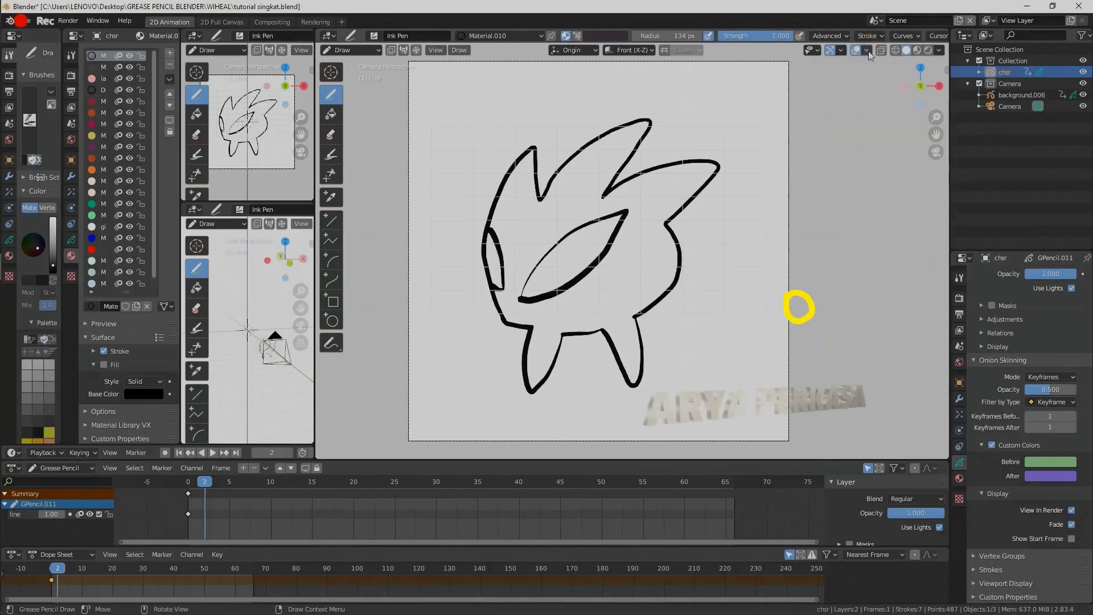
{"action": "scroll", "coordinate": [1089, 342], "scroll_direction": "up", "scroll_amount": 5}
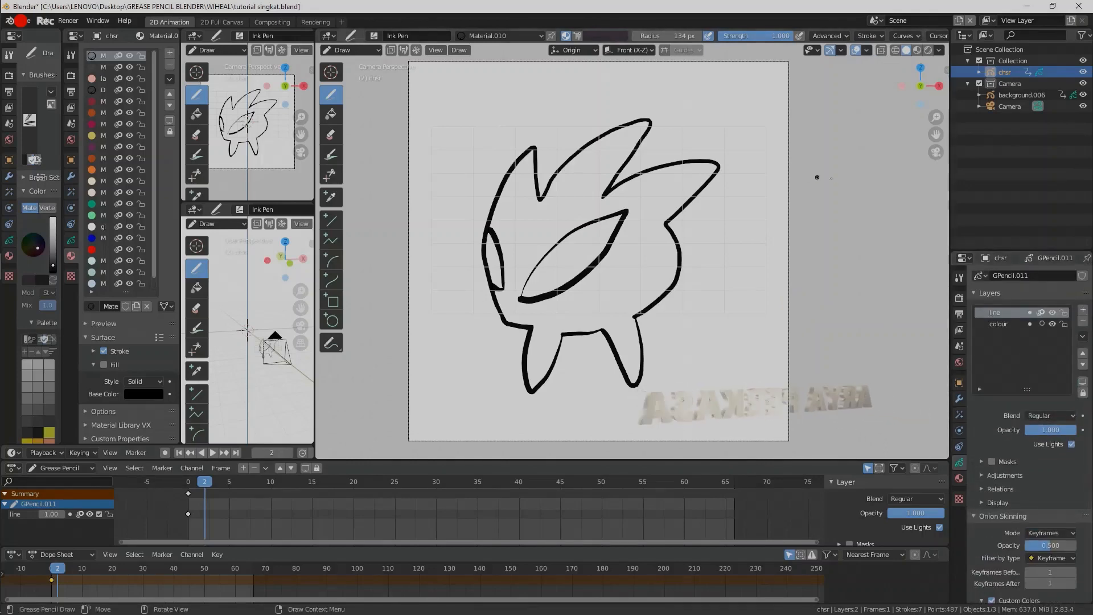
{"action": "left_click", "coordinate": [509, 314]}
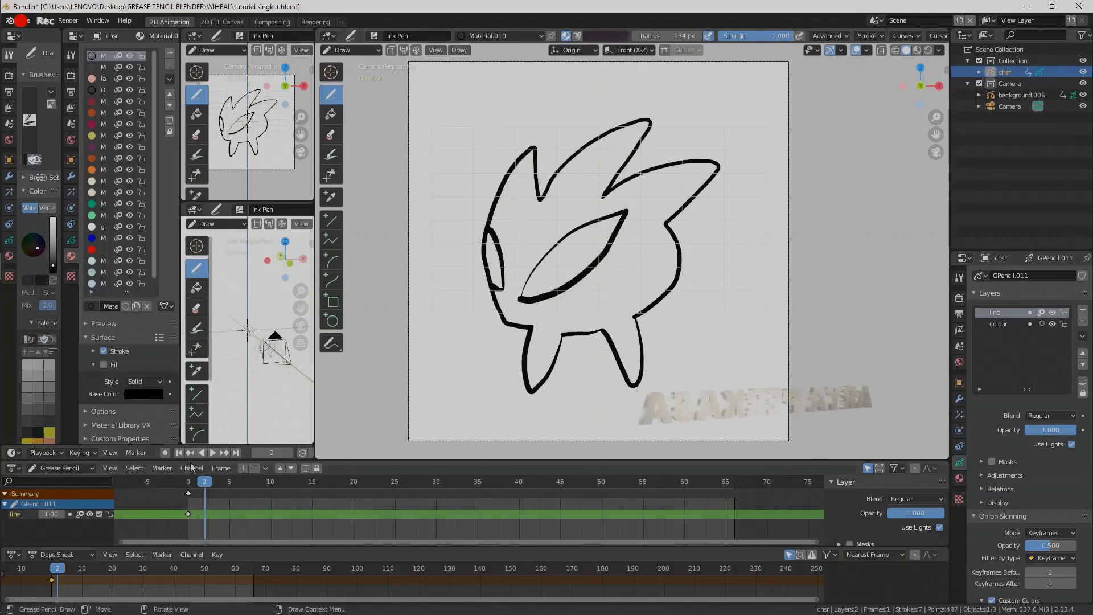
- Duplicate the line layer's keyframe from frame 0 to frame 2
{"action": "left_click", "coordinate": [190, 492]}
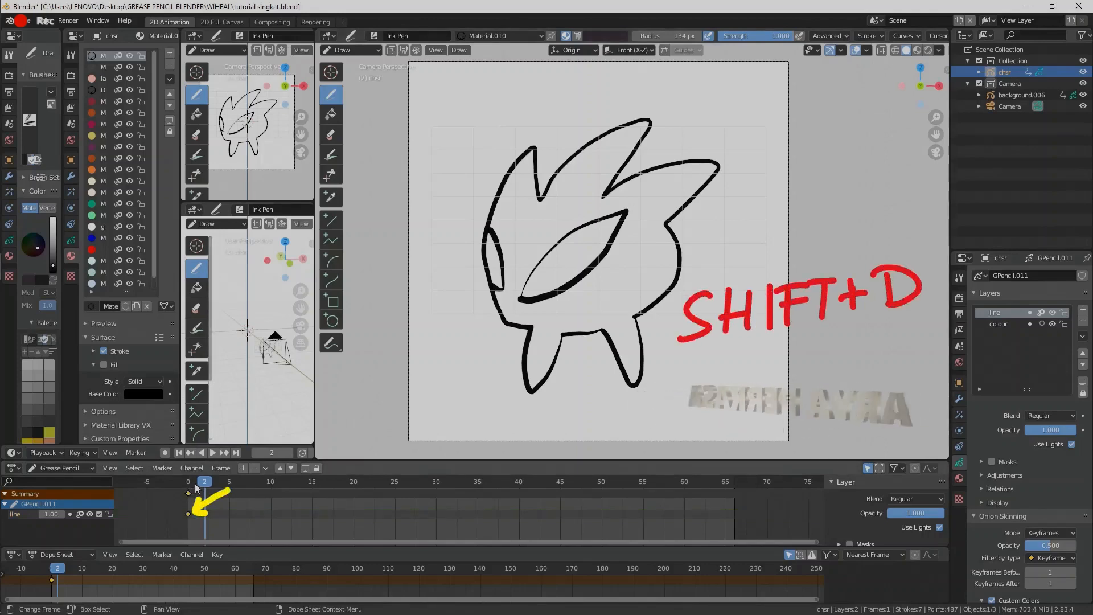
{"action": "key", "text": "shift+d"}
{"action": "left_click", "coordinate": [219, 481]}
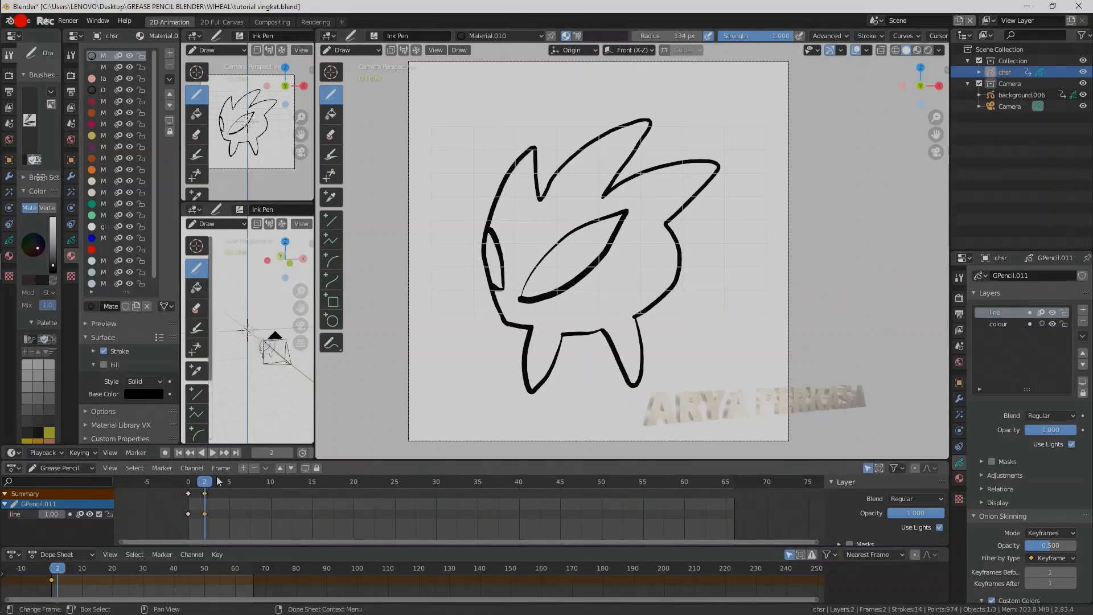
- Erase both legs on frame 2 with Eraser Stroke at a 24 px radius, and redraw them angled inward with the Ink Pen
{"action": "left_click", "coordinate": [333, 137]}
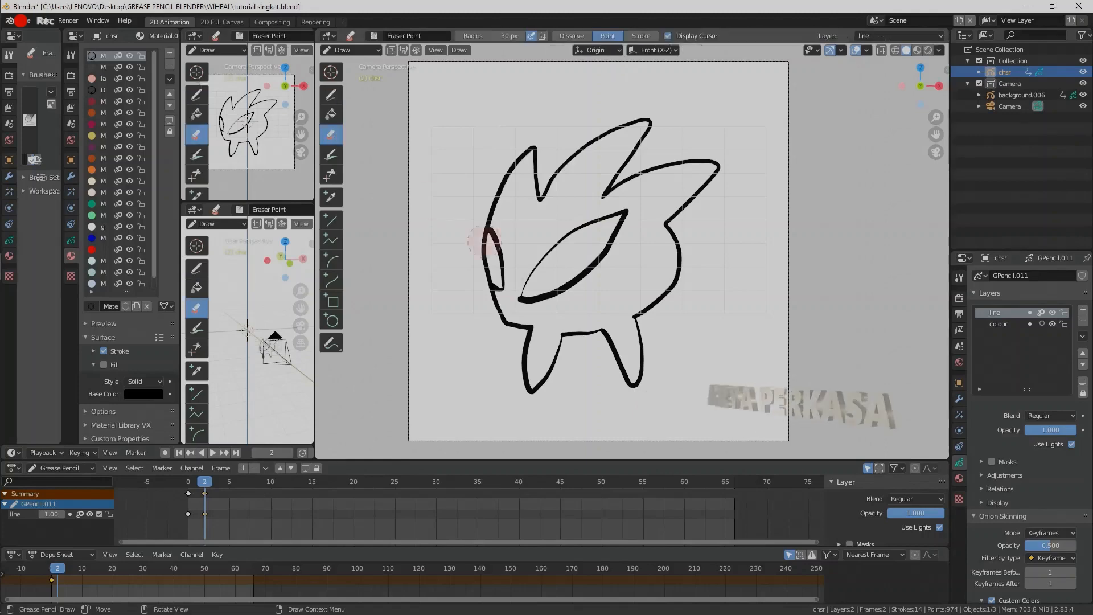
{"action": "left_click", "coordinate": [29, 119]}
{"action": "left_click", "coordinate": [205, 188]}
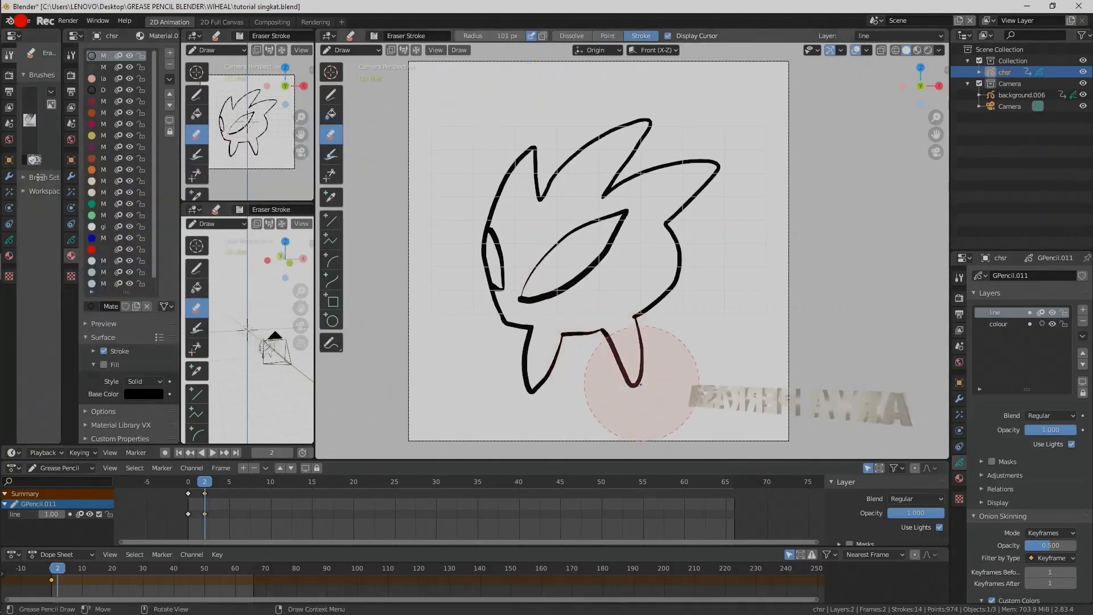
{"action": "left_click_drag", "start_coordinate": [501, 36], "coordinate": [468, 45]}
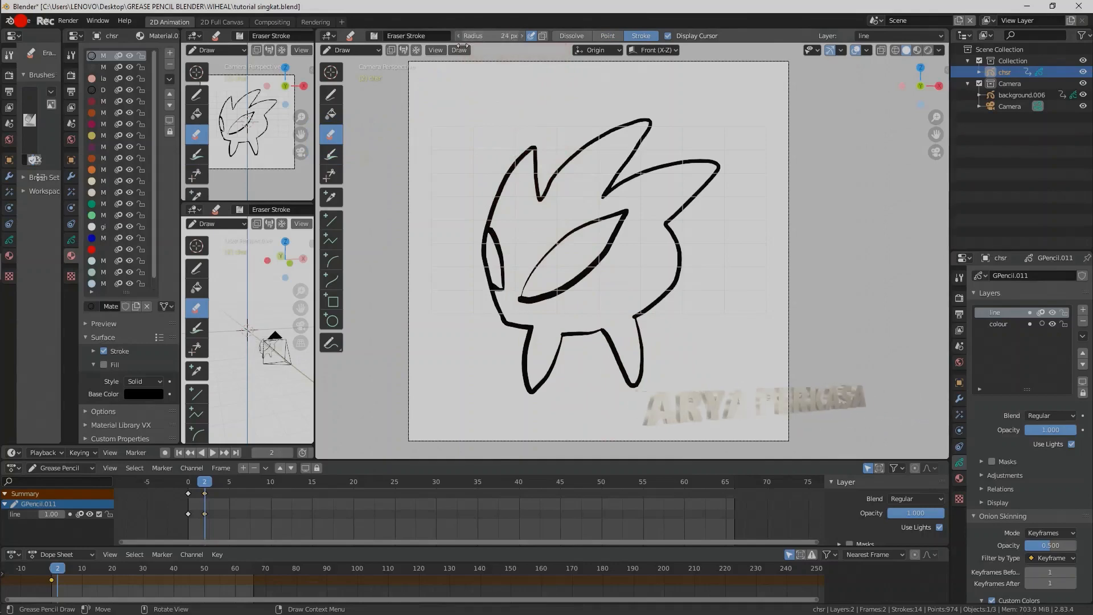
{"action": "left_click_drag", "start_coordinate": [658, 391], "coordinate": [508, 378]}
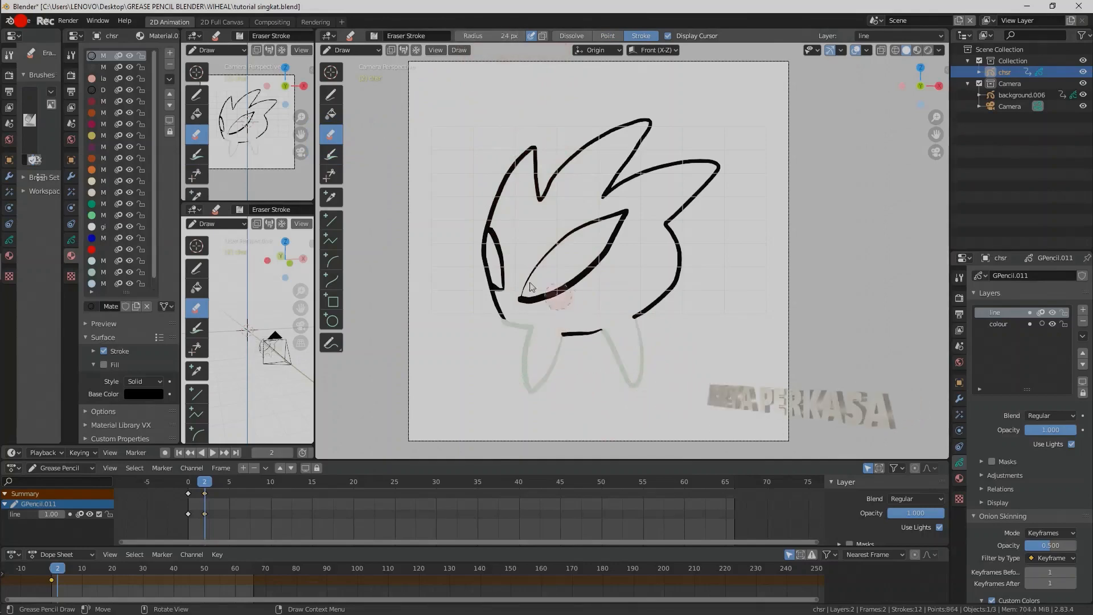
{"action": "left_click", "coordinate": [331, 95]}
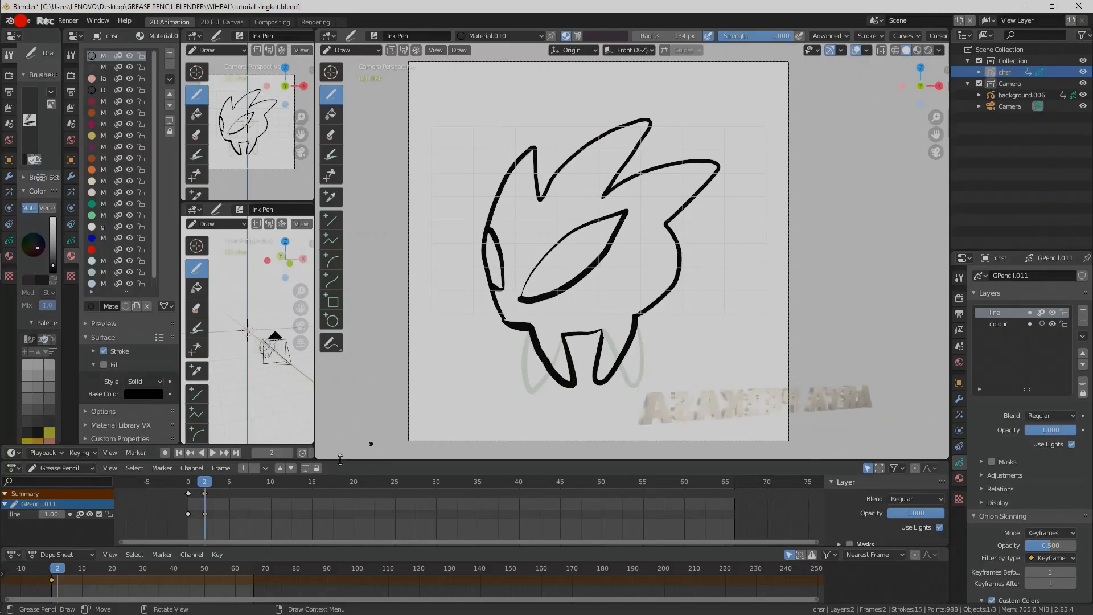
- Duplicate the line layer's frame 2 keyframe to frame 4
{"action": "left_click", "coordinate": [223, 493]}
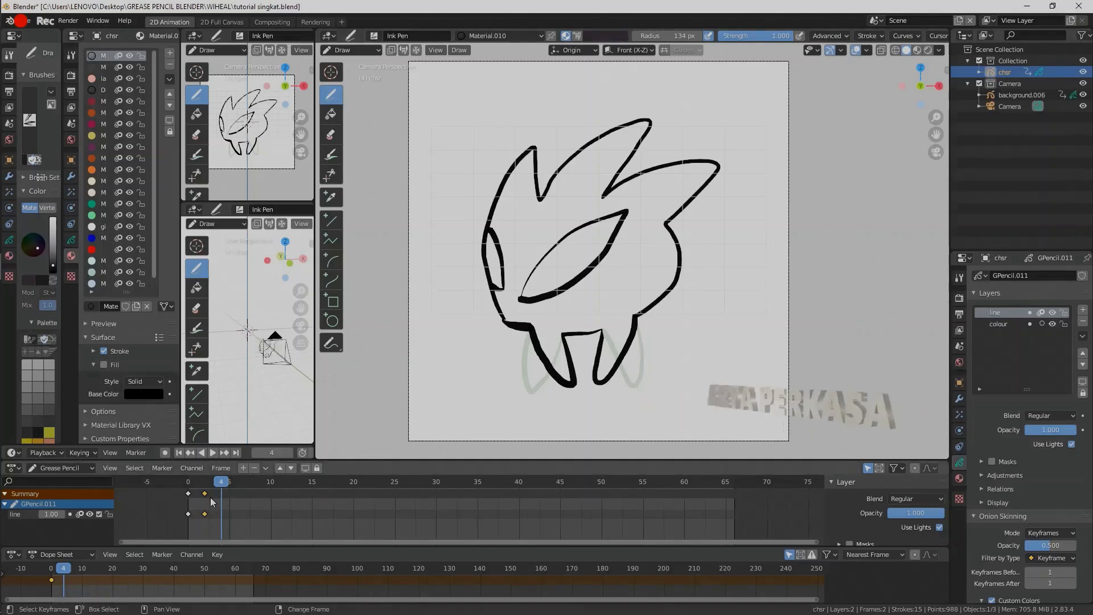
{"action": "key", "text": "shift+d"}
{"action": "left_click", "coordinate": [226, 498]}
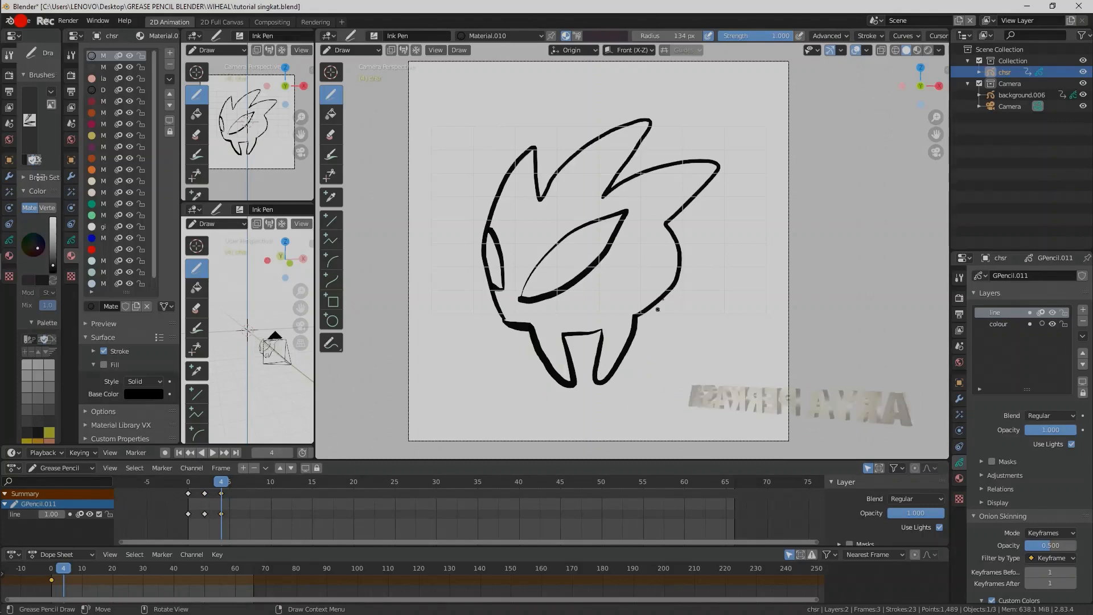
- Erase the legs on frame 4, redraw them short and curved with the Ink Pen, and play the animation back from frame 0
{"action": "left_click", "coordinate": [330, 134]}
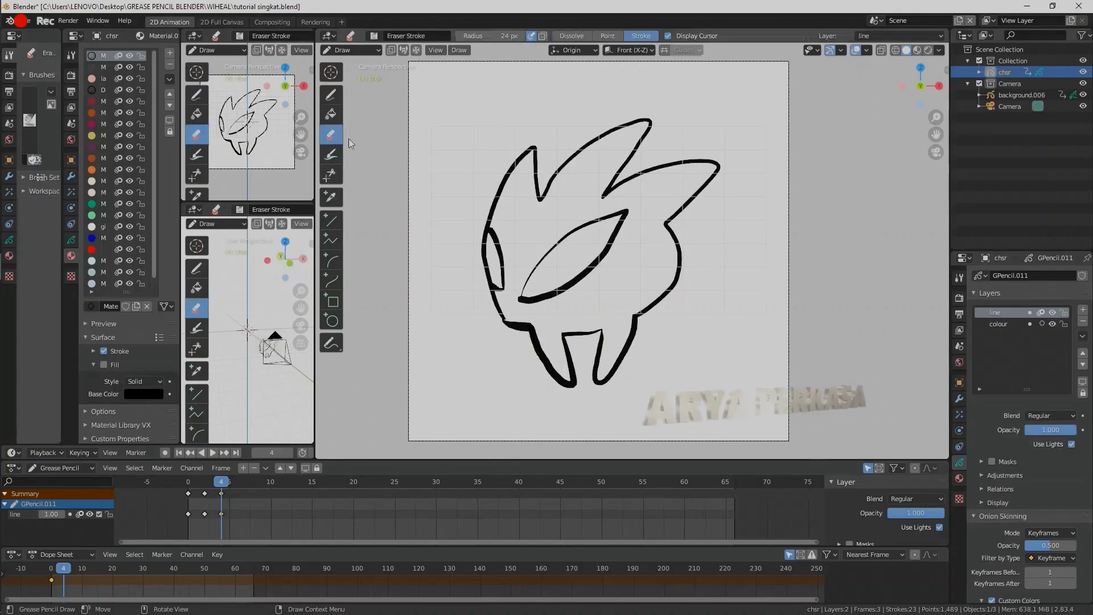
{"action": "left_click_drag", "start_coordinate": [556, 371], "coordinate": [623, 369]}
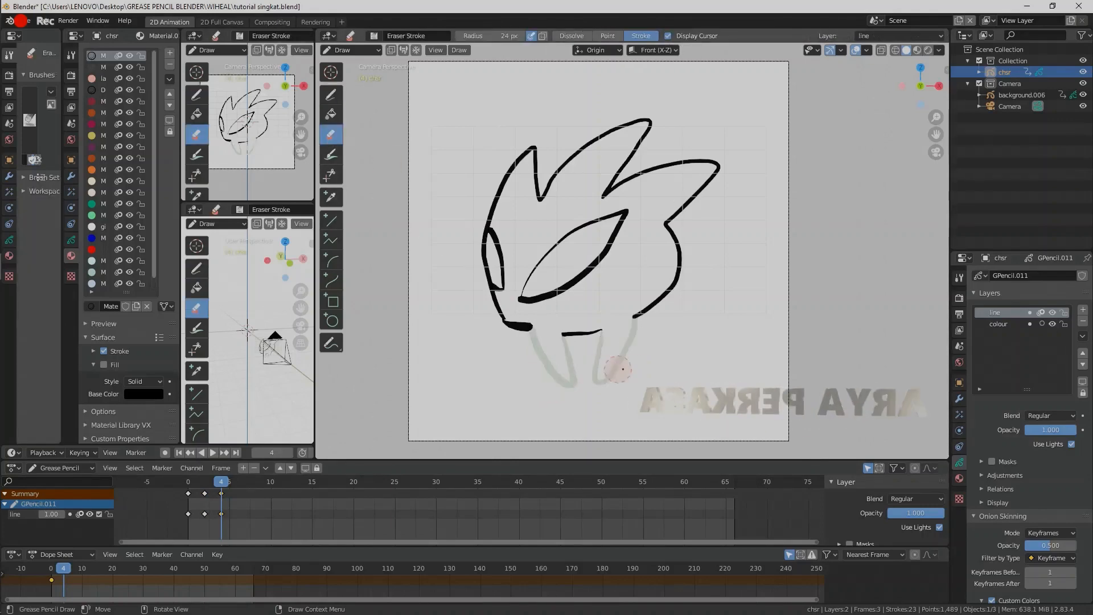
{"action": "left_click", "coordinate": [330, 94]}
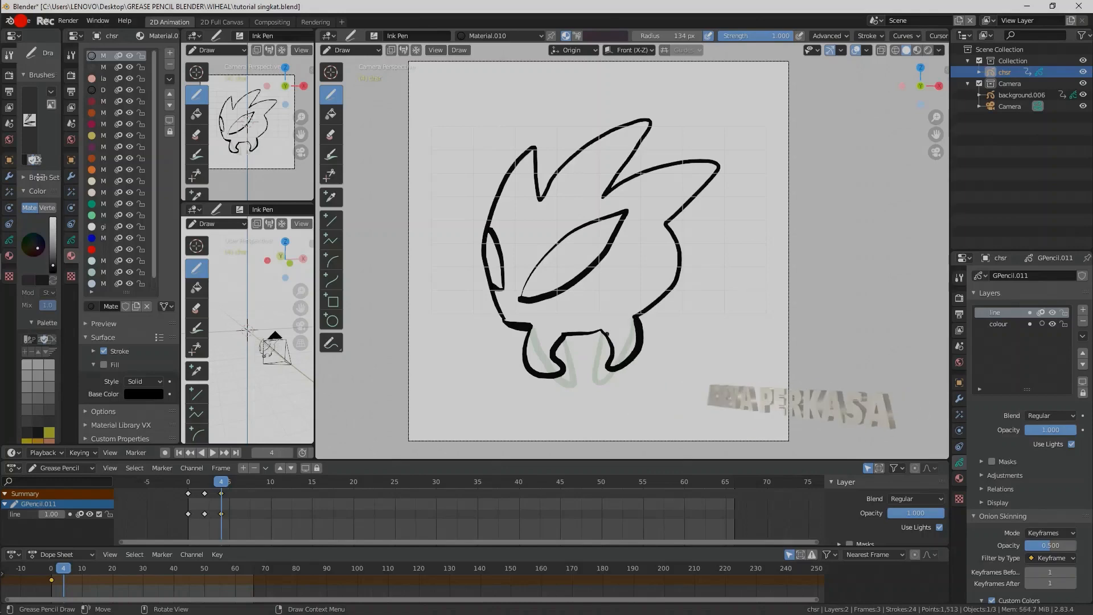
{"action": "key", "text": "space"}
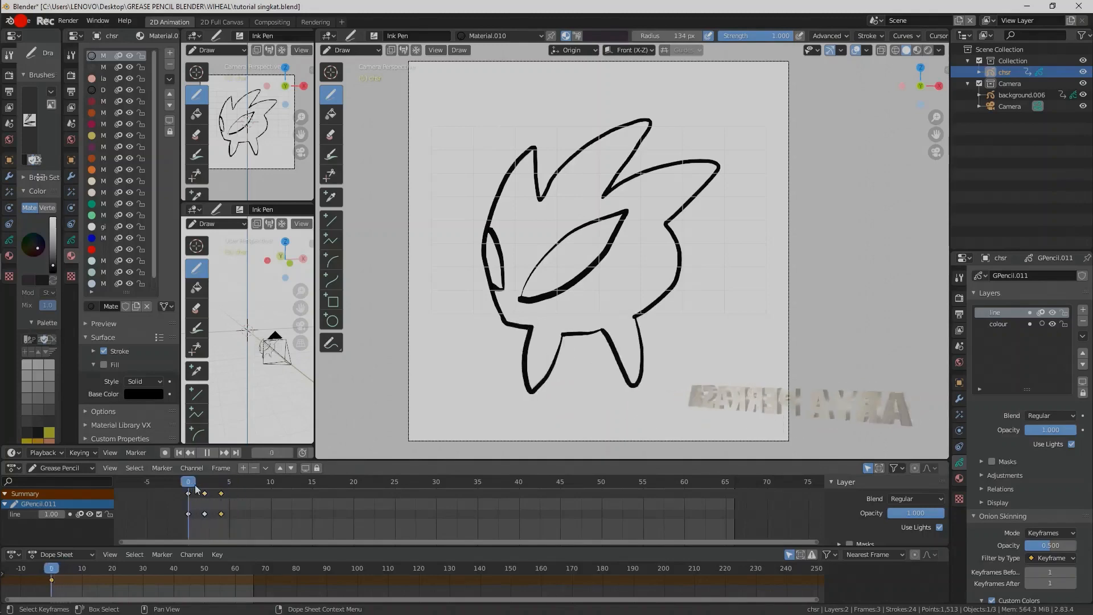
{"action": "key", "text": "Escape"}
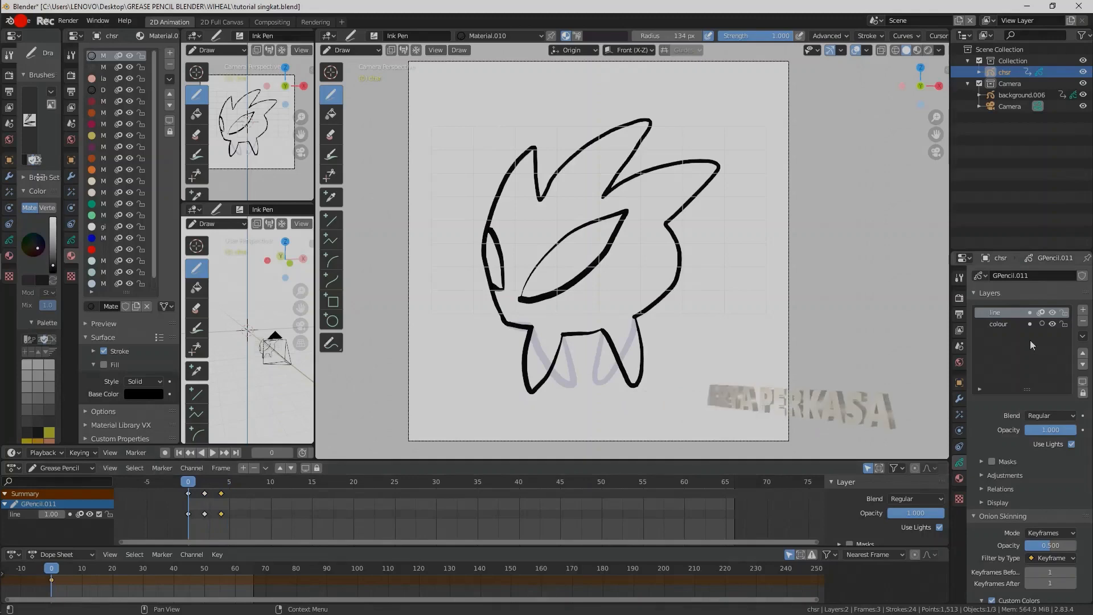
- Fill the character's body on the colour layer at frame 0 with the blue Material.082
{"action": "left_click", "coordinate": [998, 324]}
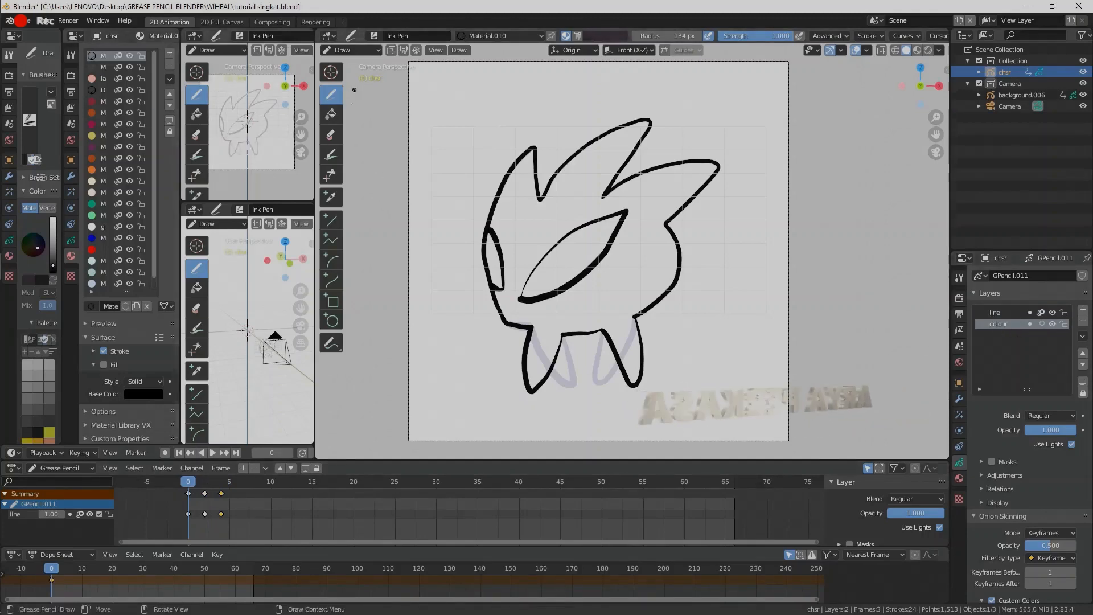
{"action": "left_click", "coordinate": [330, 114]}
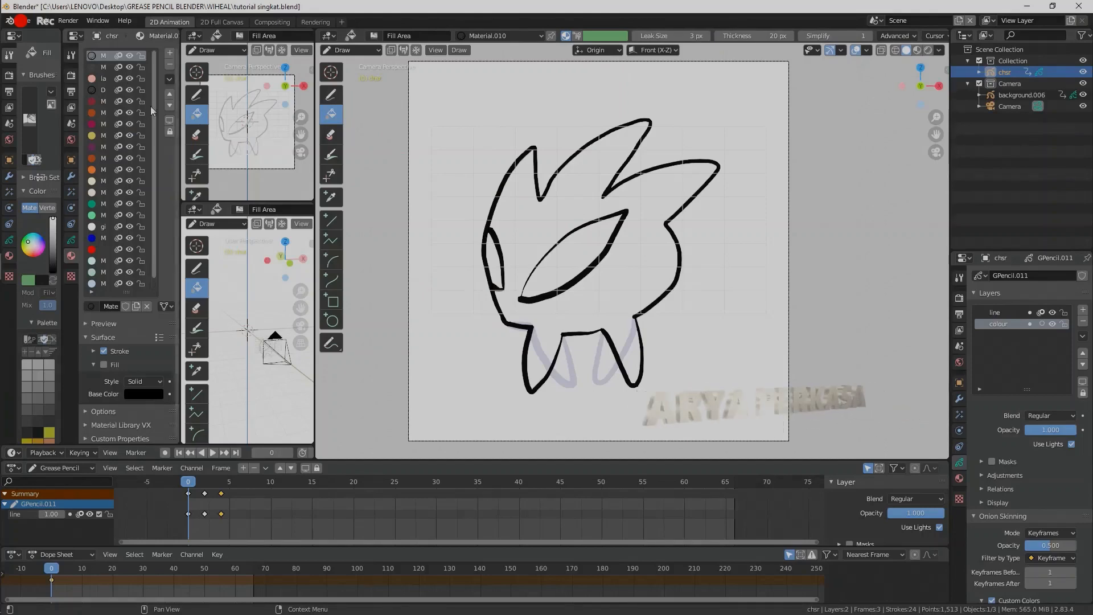
{"action": "scroll", "coordinate": [131, 170], "scroll_direction": "down", "scroll_amount": 1}
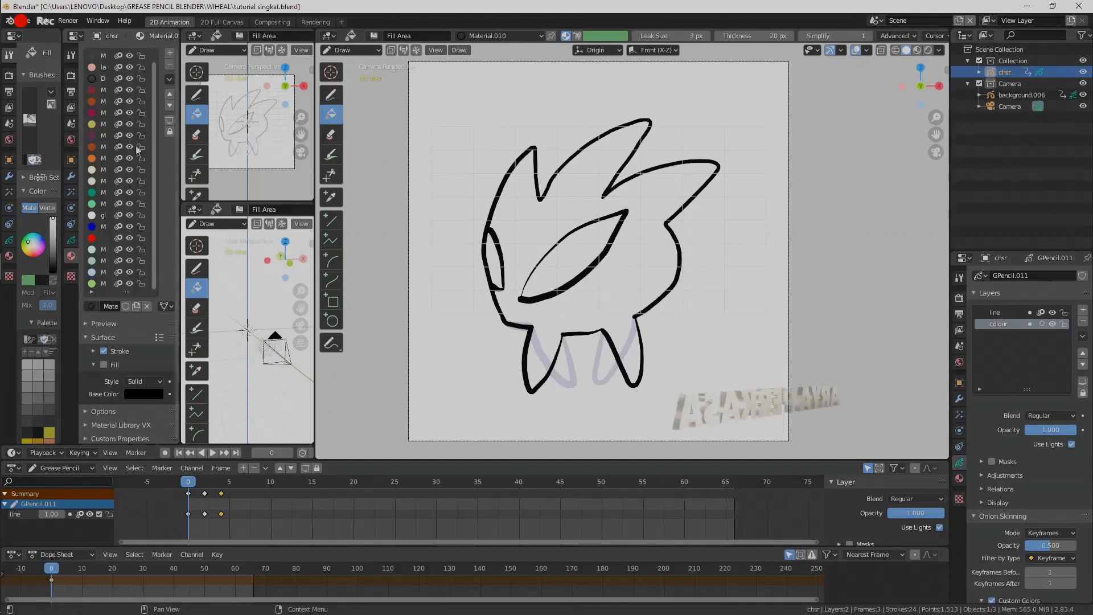
{"action": "left_click", "coordinate": [114, 226]}
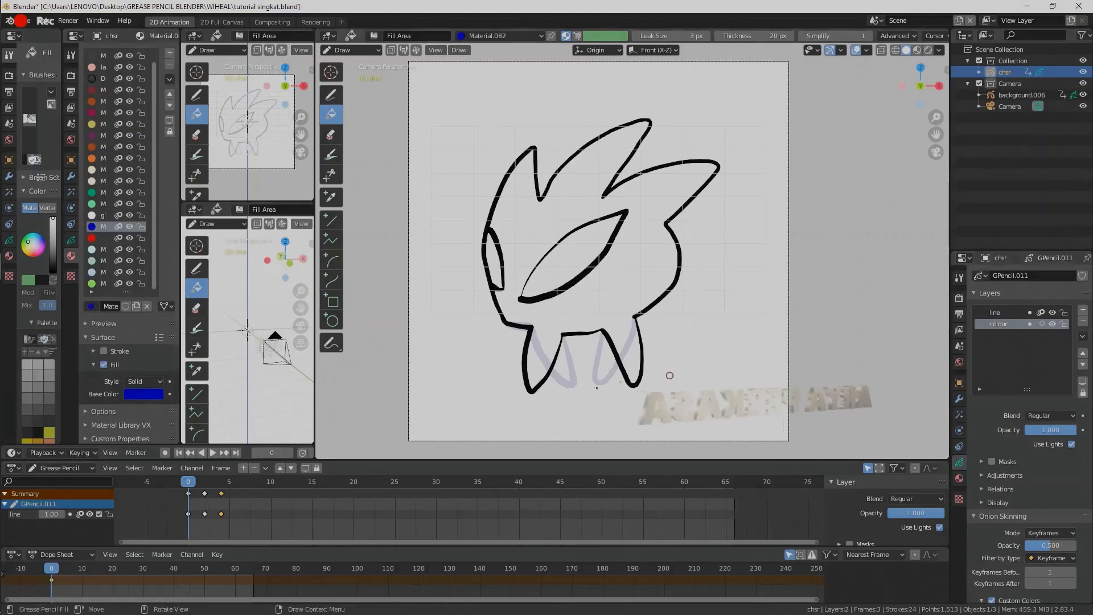
{"action": "left_click", "coordinate": [605, 286]}
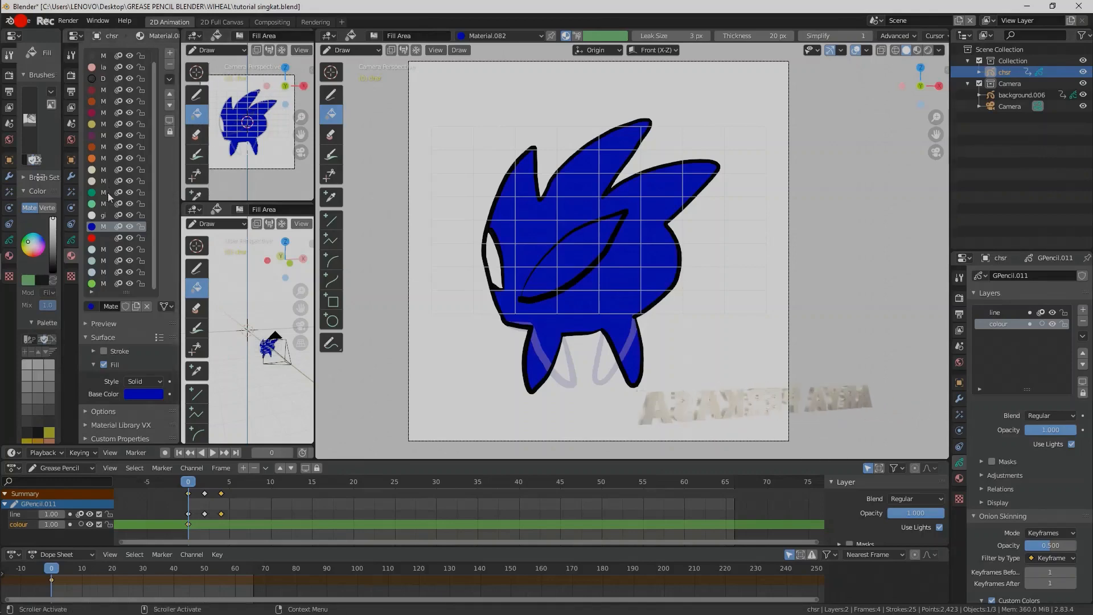
- Fill both of the character's eyes at frame 0 with the white gigi.006 material
{"action": "left_click", "coordinate": [103, 214]}
{"action": "left_click", "coordinate": [564, 262]}
{"action": "left_click", "coordinate": [495, 261]}
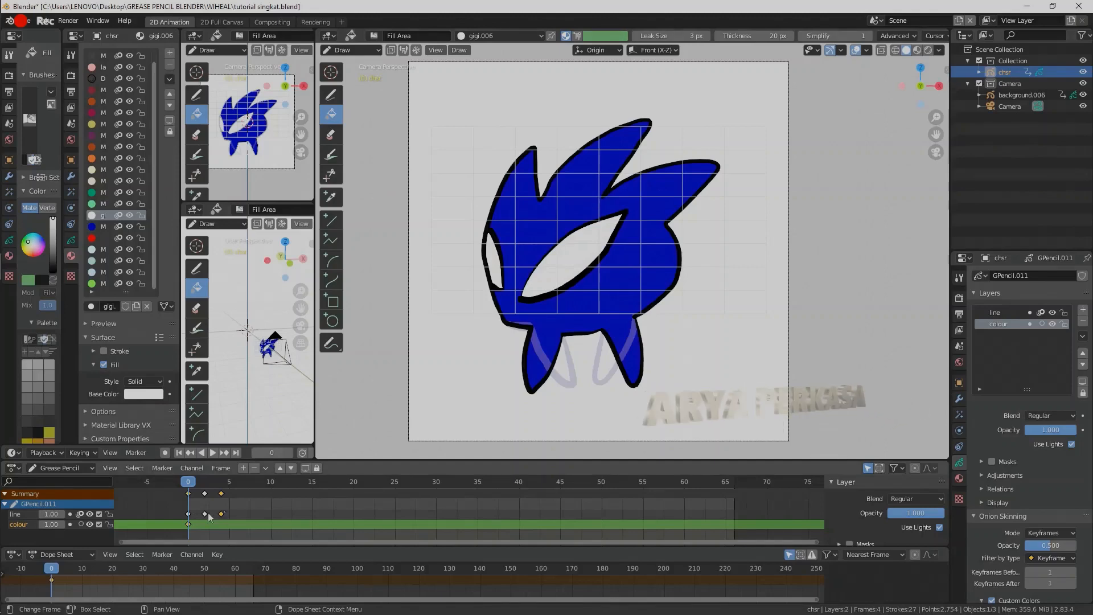
- Refill both of the character's eyes on the colour layer at frame 0 with the cream Material.039
{"action": "left_click", "coordinate": [104, 181]}
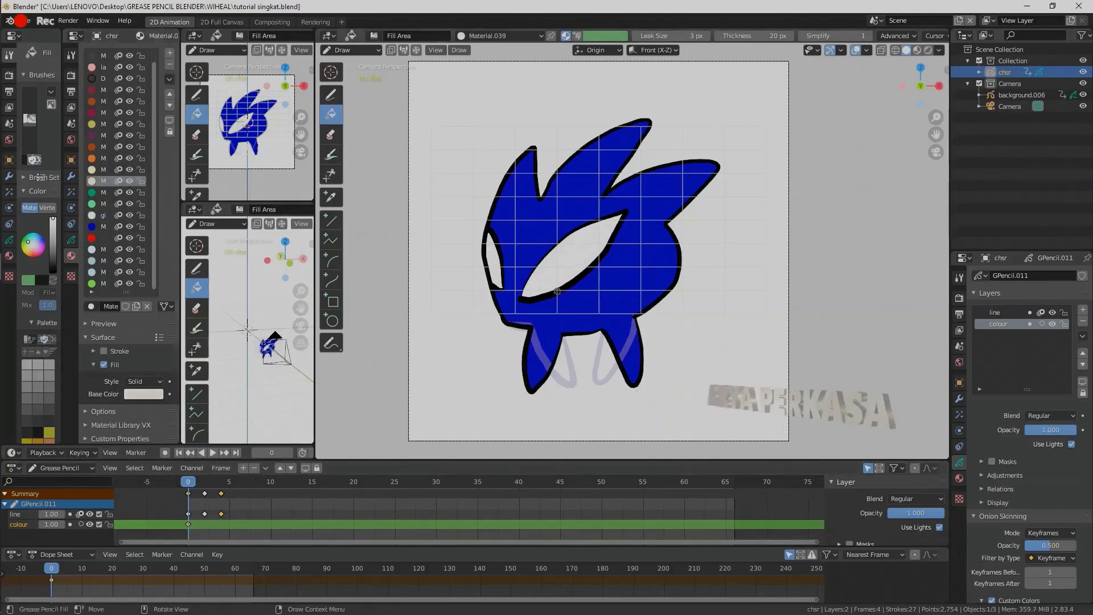
{"action": "left_click", "coordinate": [569, 259]}
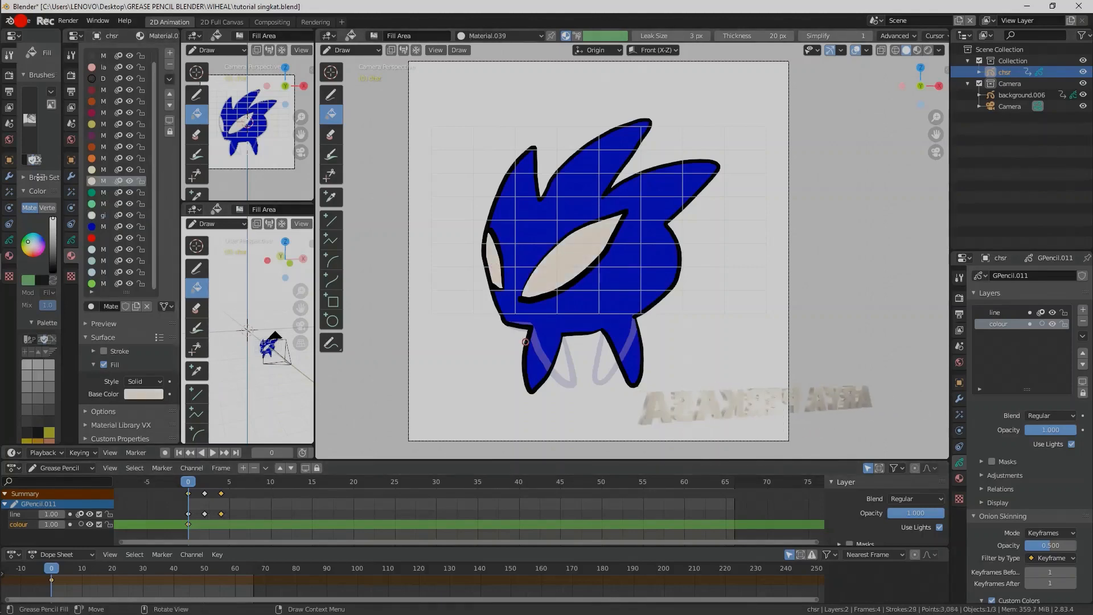
- At frame 2, fill the character's body with the blue Material.082 and both eyes with the cream Material.039
{"action": "key", "text": "Up"}
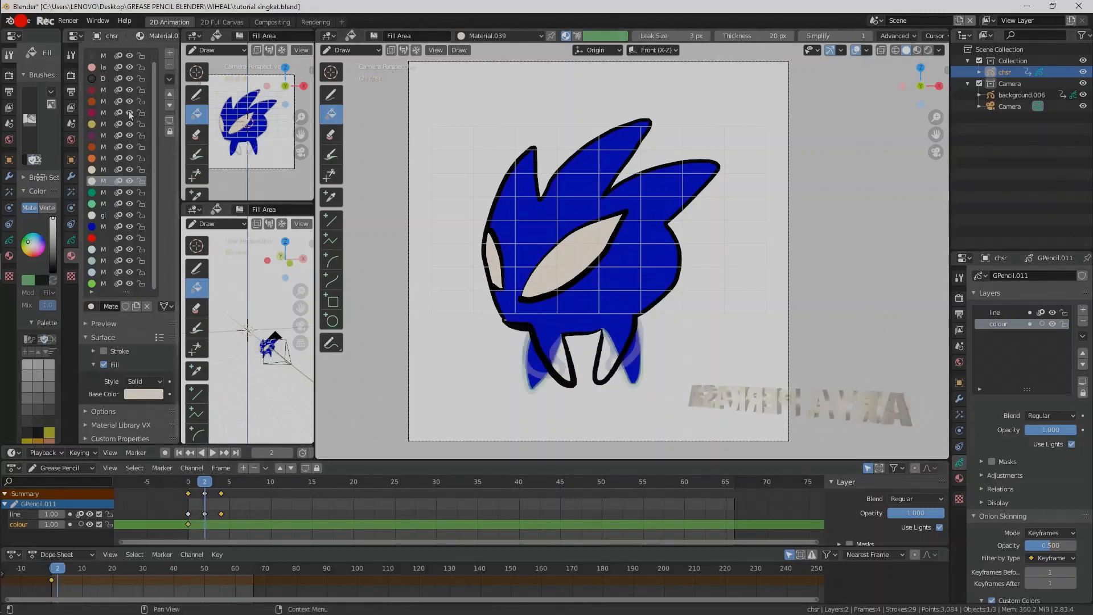
{"action": "left_click", "coordinate": [114, 226]}
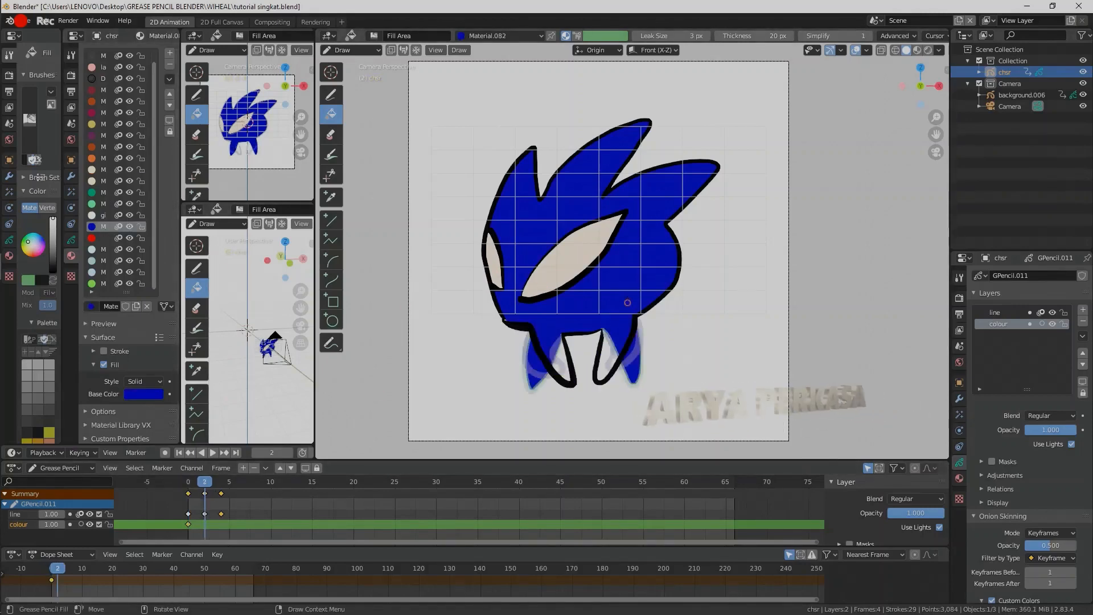
{"action": "left_click", "coordinate": [570, 259]}
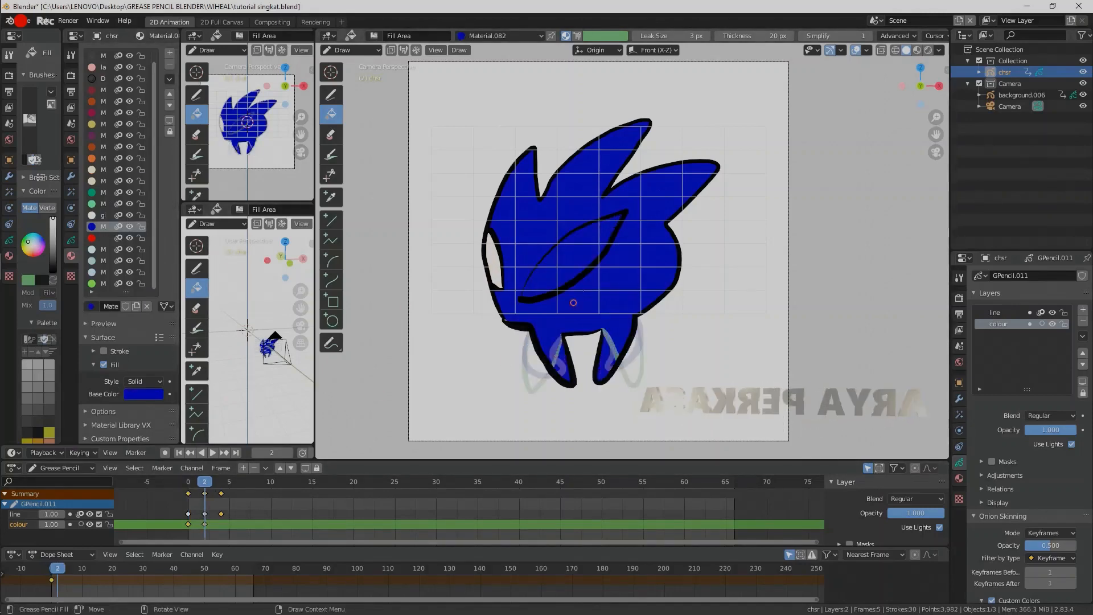
{"action": "left_click", "coordinate": [114, 181]}
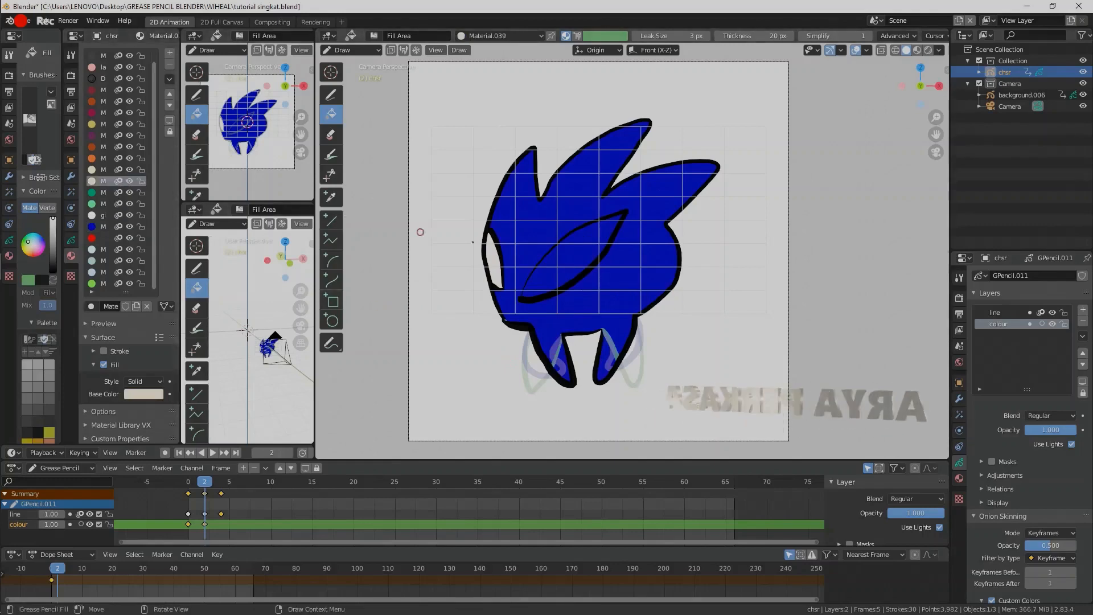
{"action": "left_click", "coordinate": [564, 266]}
{"action": "left_click", "coordinate": [497, 260]}
- At frame 4, fill the character's body with the blue Material.082 and the eyes with the cream Material.039
{"action": "key", "text": "Up"}
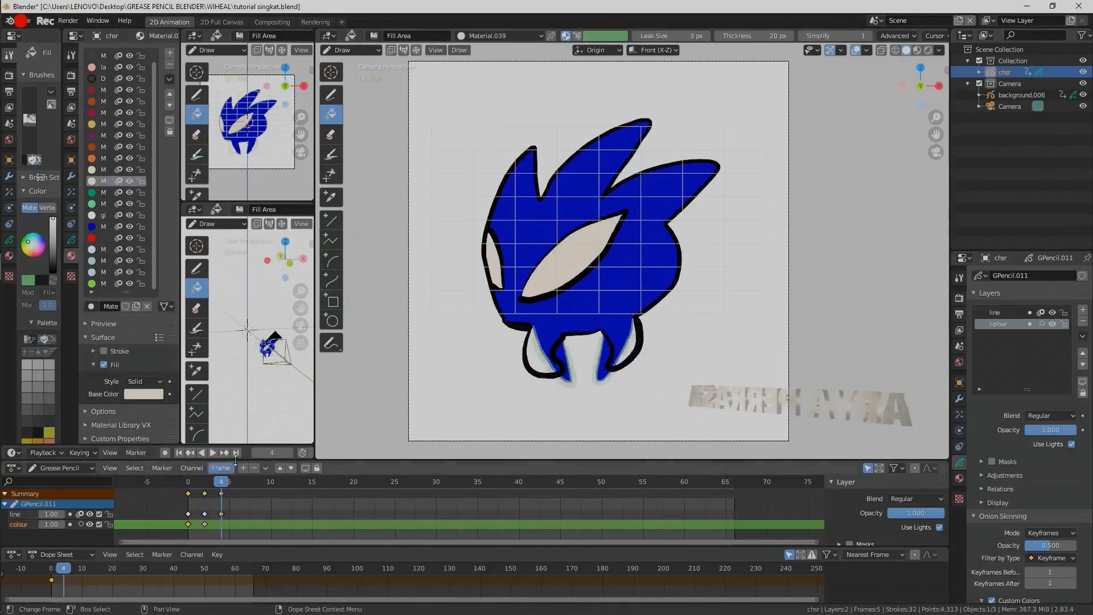
{"action": "left_click", "coordinate": [114, 227]}
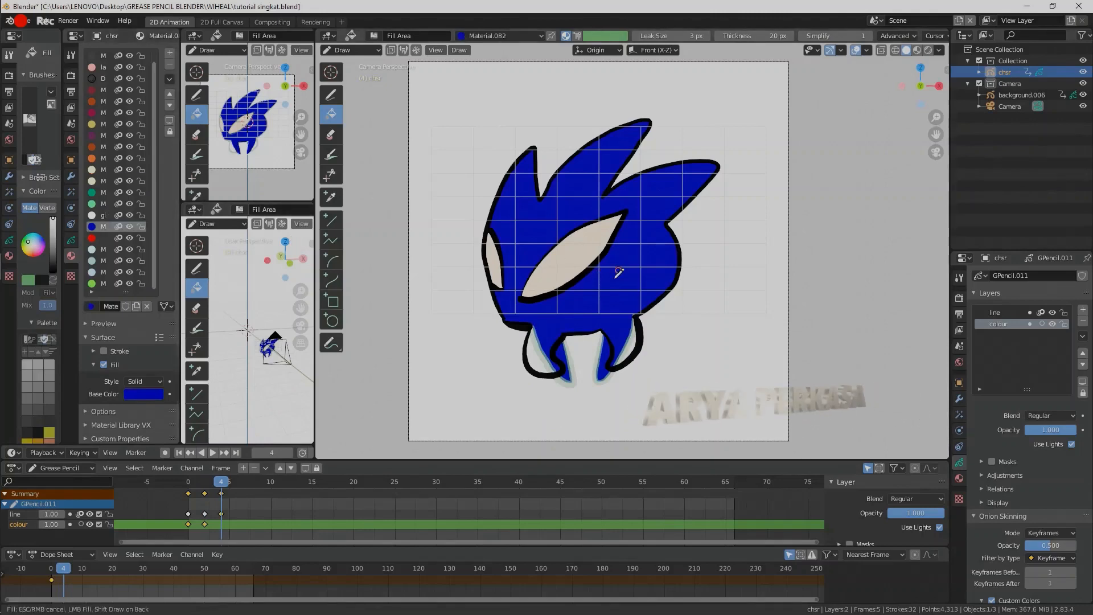
{"action": "left_click", "coordinate": [575, 255]}
{"action": "left_click", "coordinate": [113, 181]}
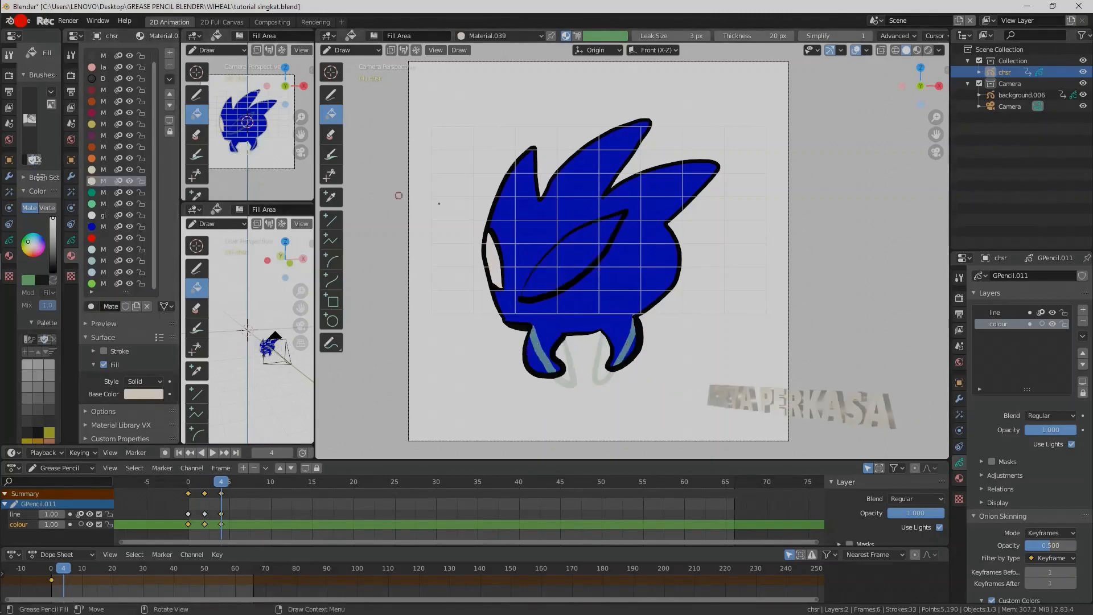
{"action": "left_click", "coordinate": [571, 274]}
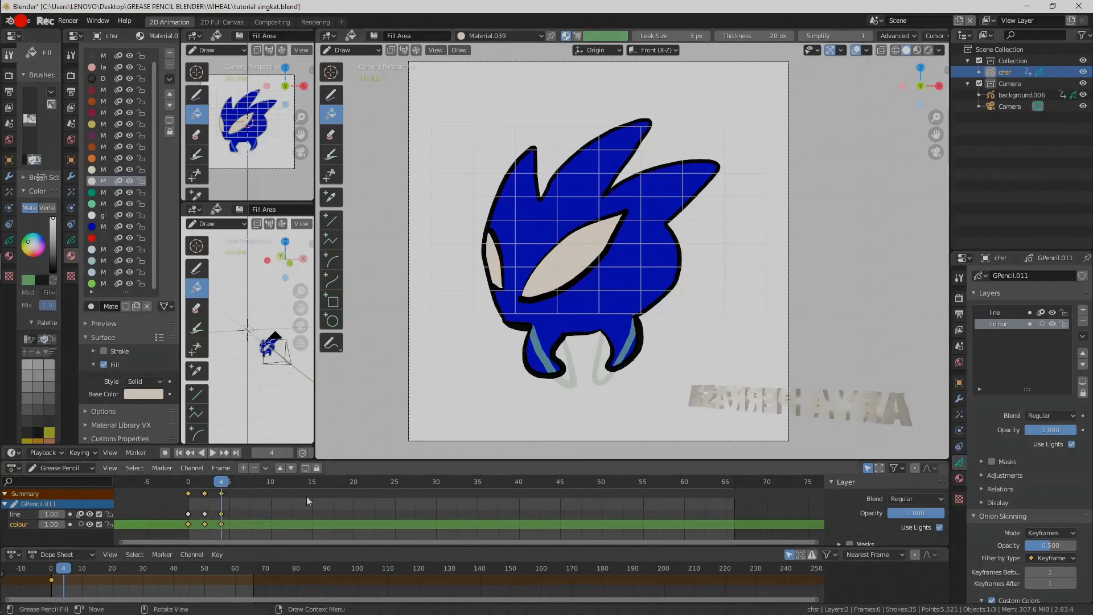
- Duplicate the line and colour keyframes of frames 0 to 4 three times in succession up to frame 22, and play the animation
{"action": "left_click_drag", "start_coordinate": [175, 535], "coordinate": [240, 485]}
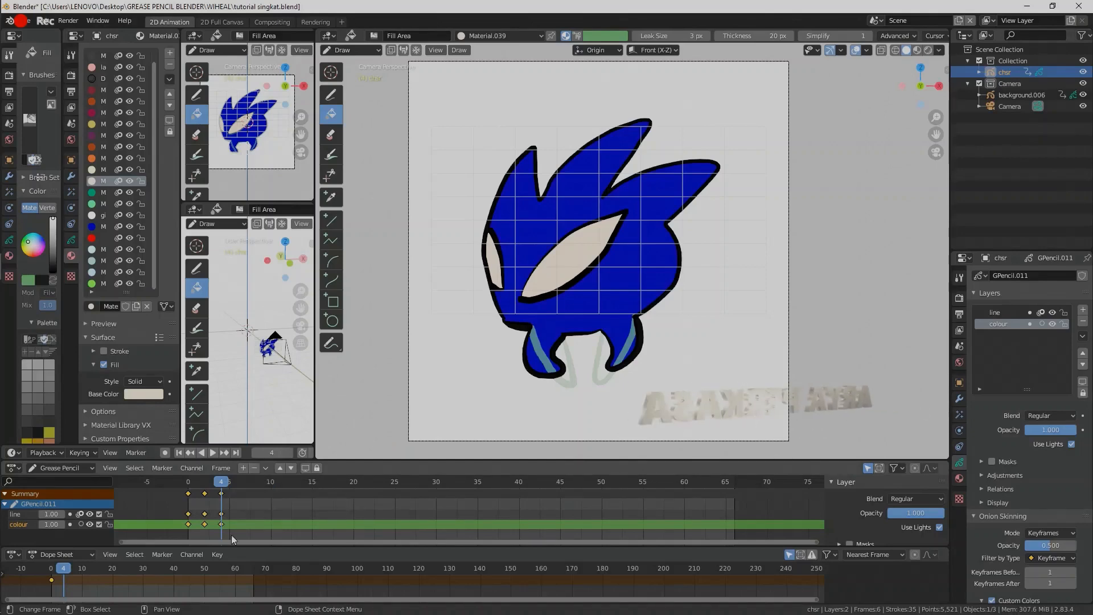
{"action": "key", "text": "g"}
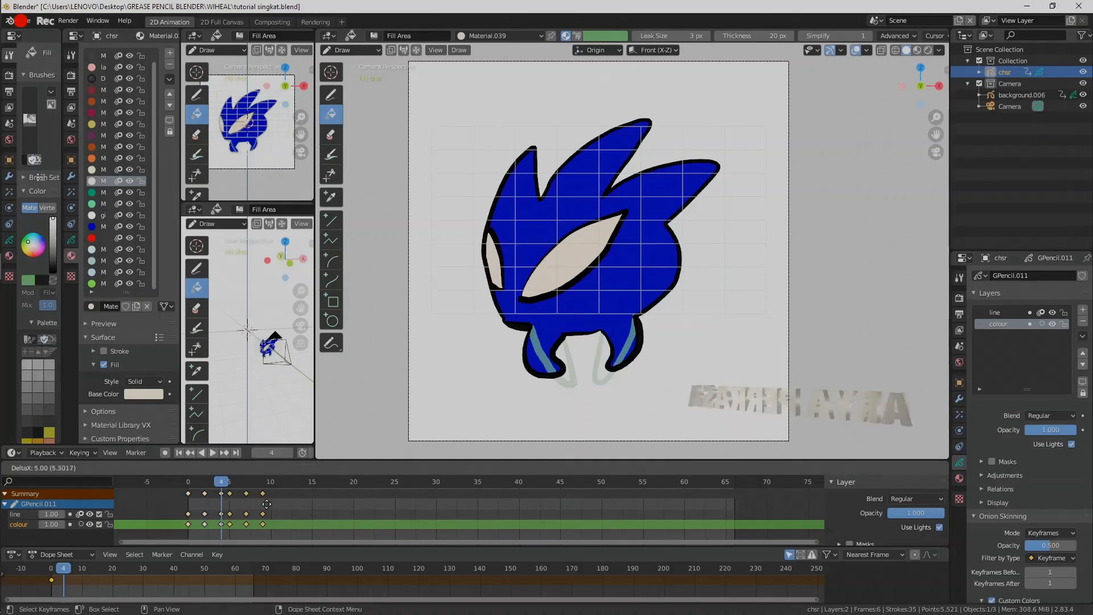
{"action": "left_click", "coordinate": [272, 510]}
{"action": "key", "text": "shift+d"}
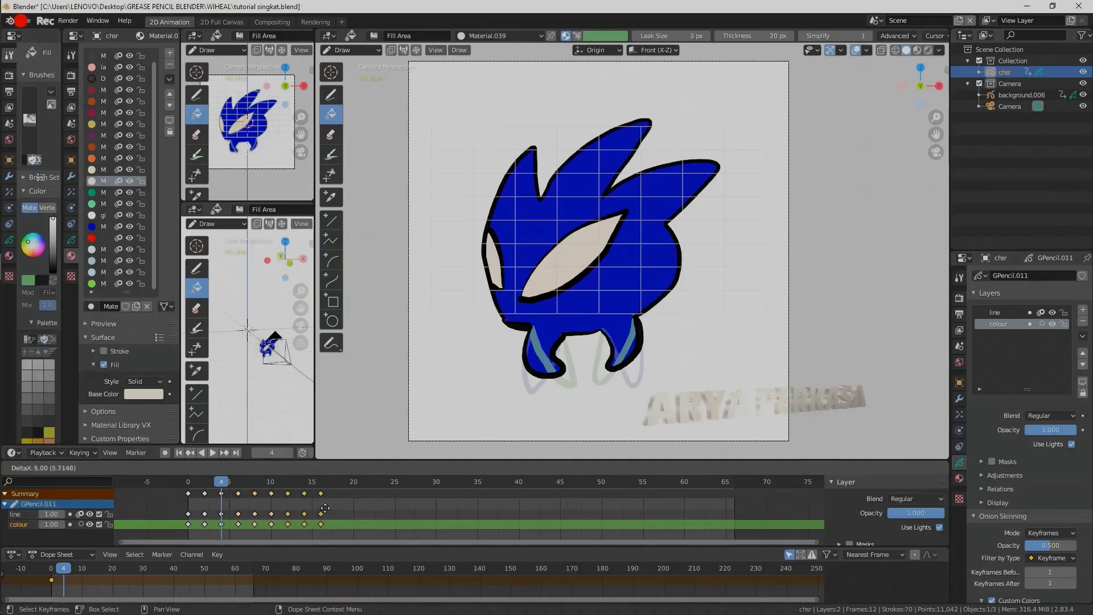
{"action": "left_click", "coordinate": [322, 510]}
{"action": "key", "text": "shift+d"}
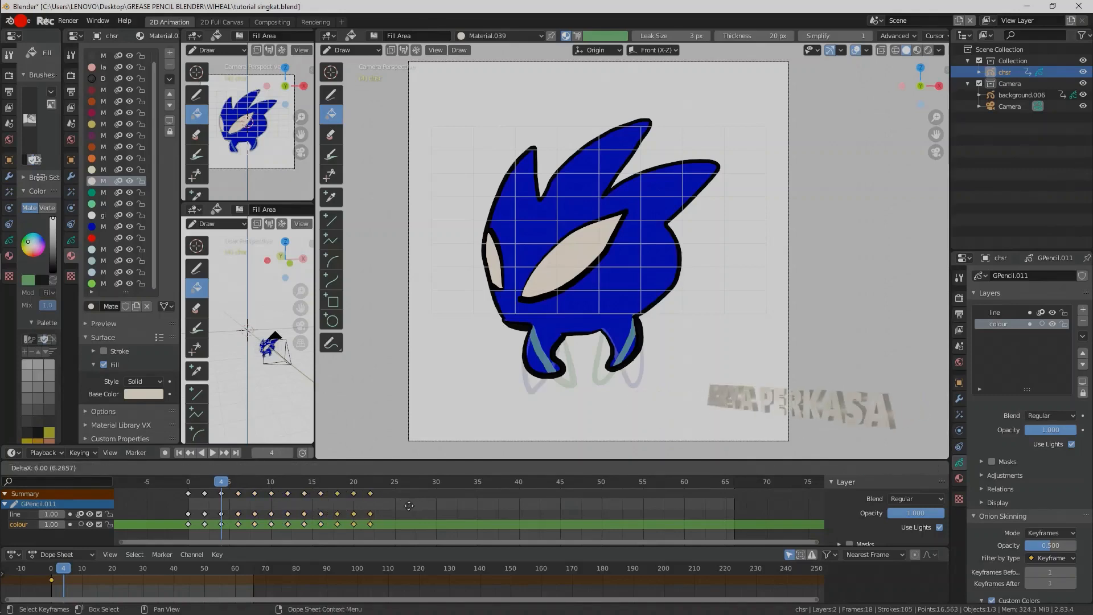
{"action": "left_click", "coordinate": [408, 508]}
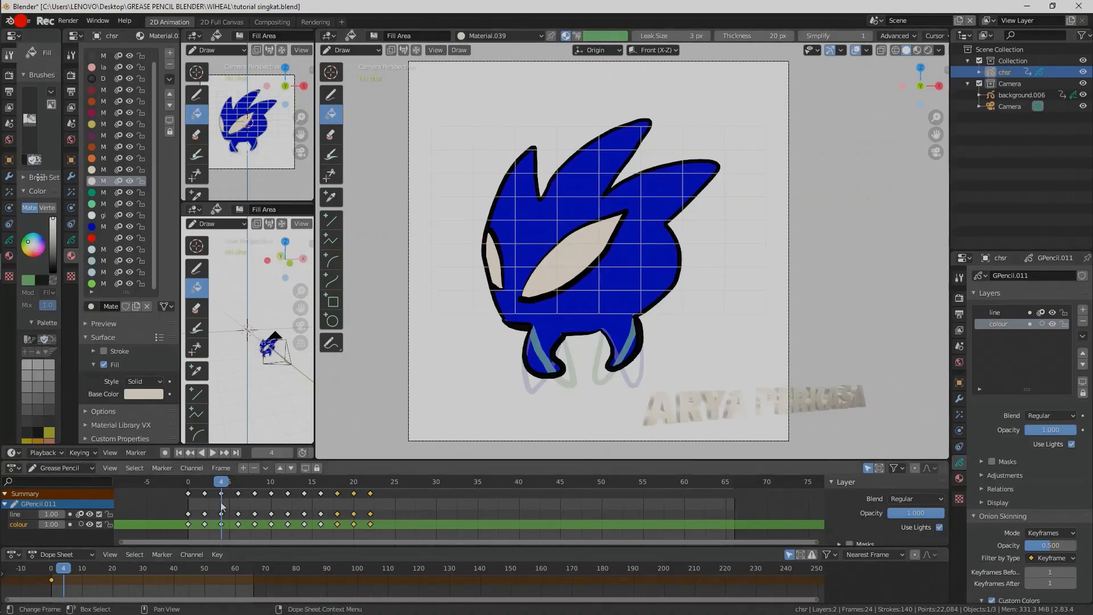
{"action": "left_click", "coordinate": [213, 453]}
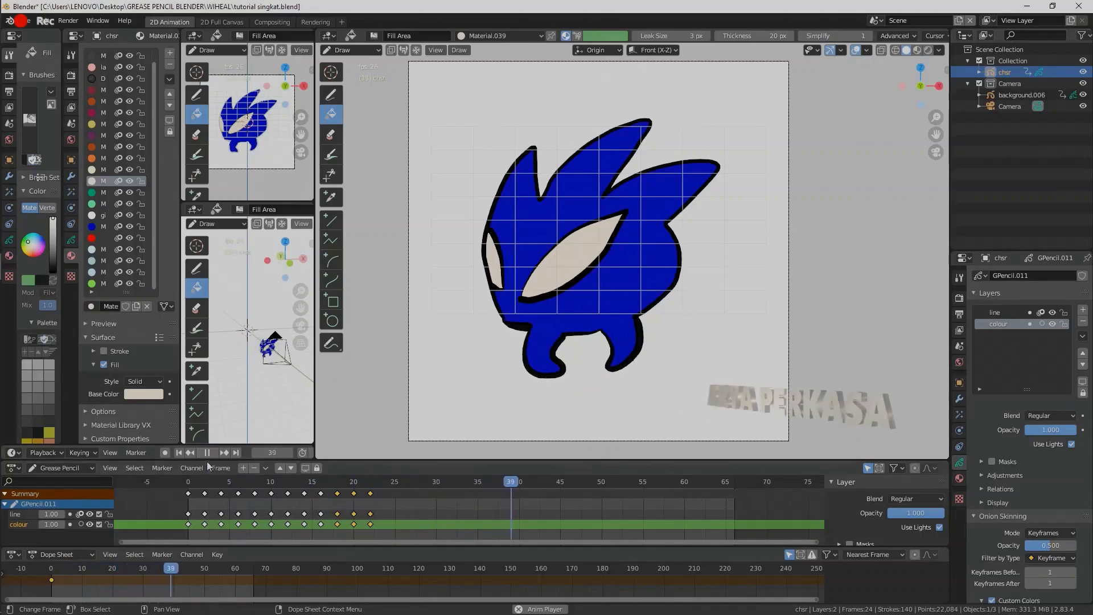
{"action": "left_click", "coordinate": [209, 454]}
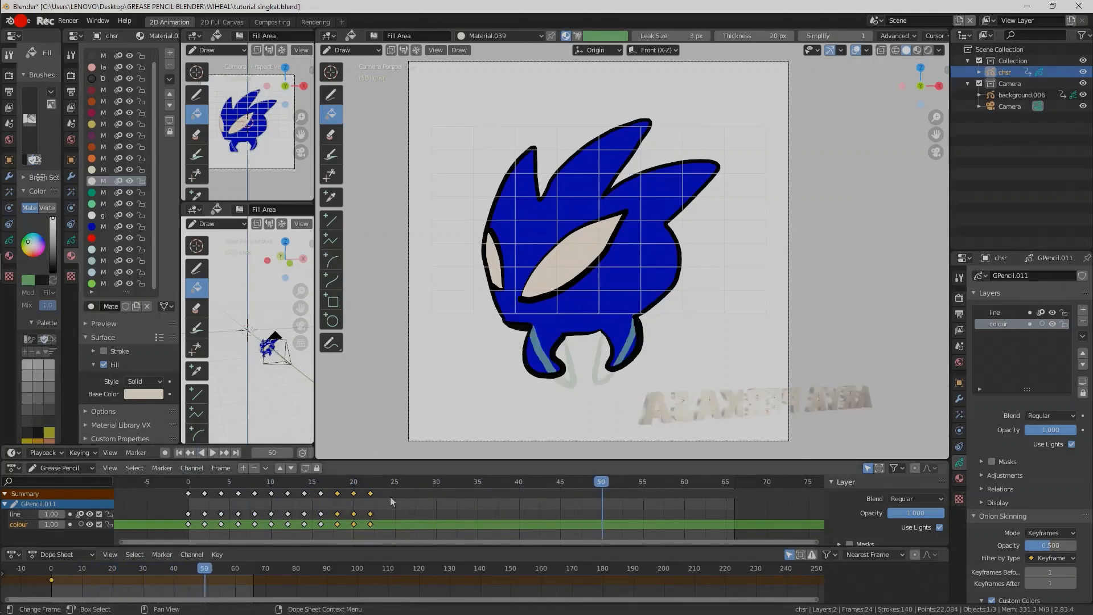
- Duplicate all line and colour keyframes of frames 0 to 22 twice to extend the cycle to frame 70, and play it back
{"action": "mouse_move", "coordinate": [393, 531]}
{"action": "left_mouse_down"}
{"action": "mouse_move", "coordinate": [293, 492]}
{"action": "mouse_move", "coordinate": [187, 484]}
{"action": "left_mouse_up"}
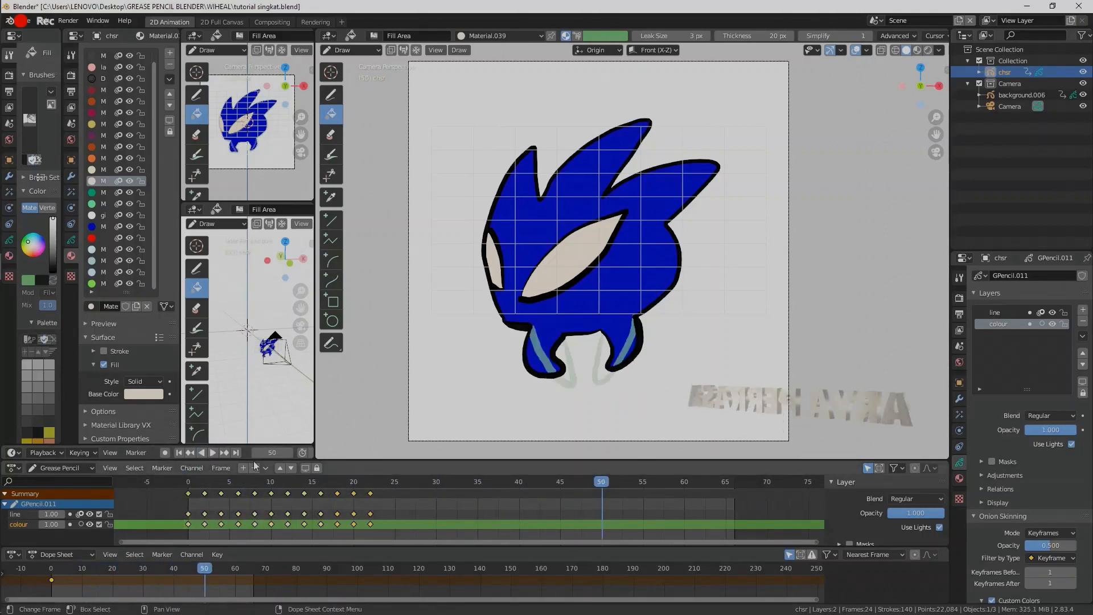
{"action": "key", "text": "shift+d"}
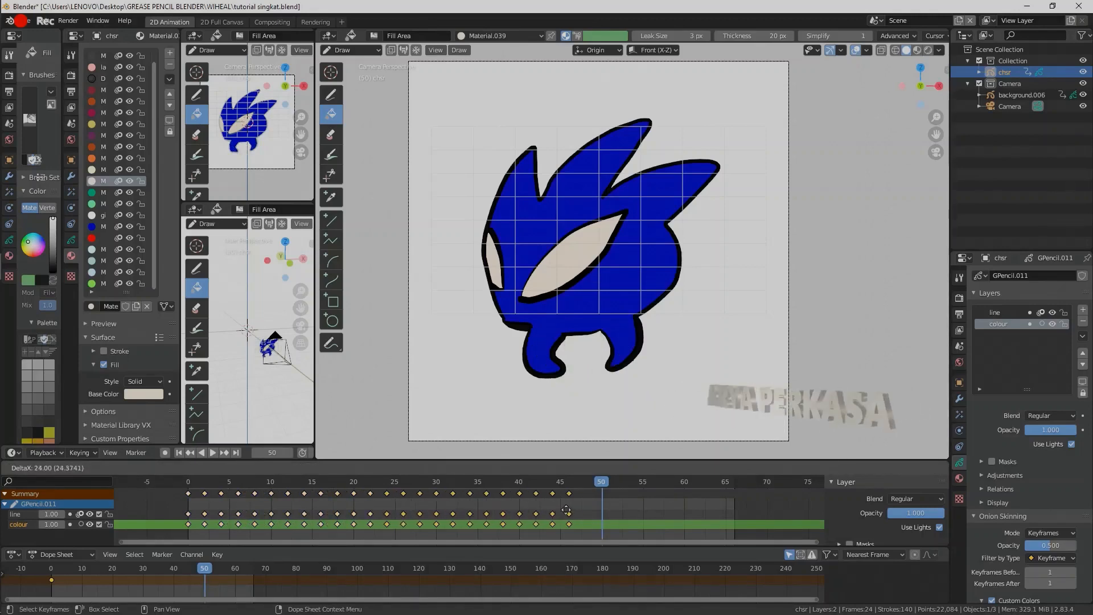
{"action": "left_click", "coordinate": [567, 509]}
{"action": "key", "text": "shift+d"}
{"action": "left_click", "coordinate": [778, 500]}
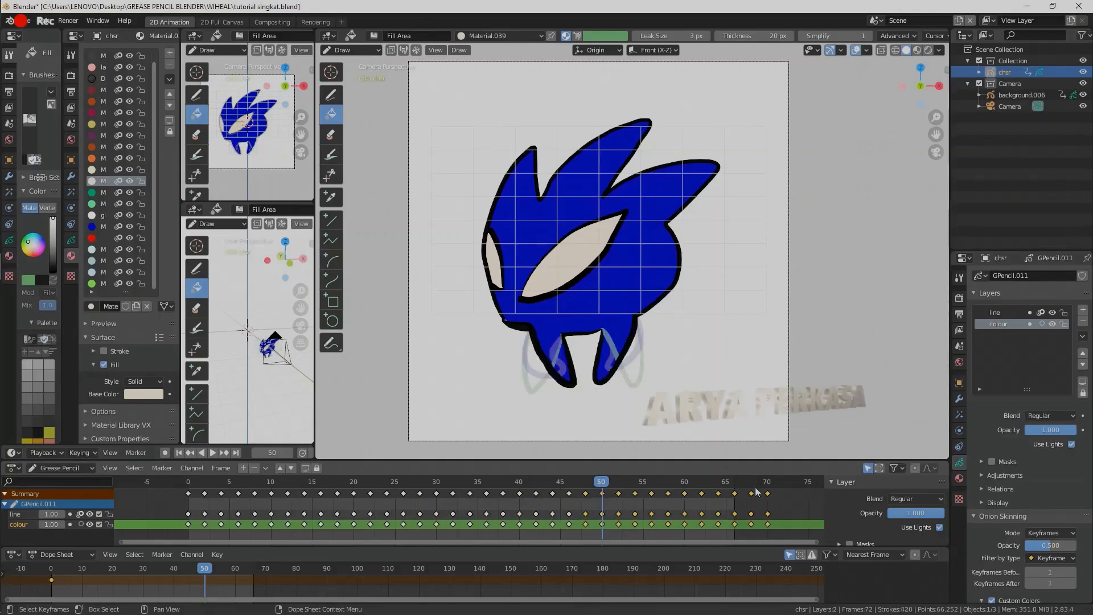
{"action": "key", "text": "space"}
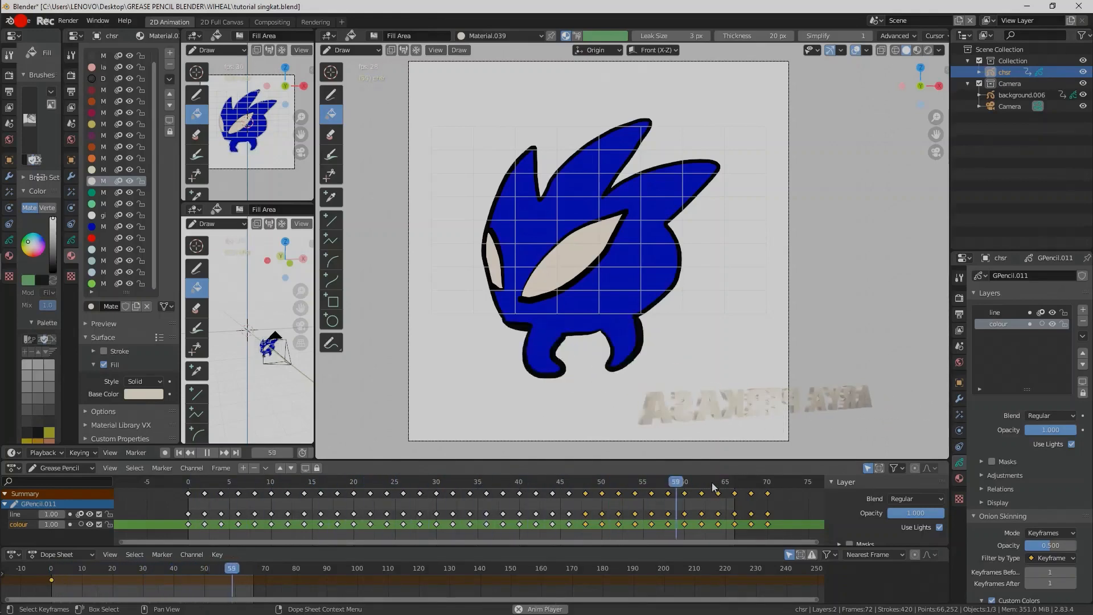
{"action": "key", "text": "space"}
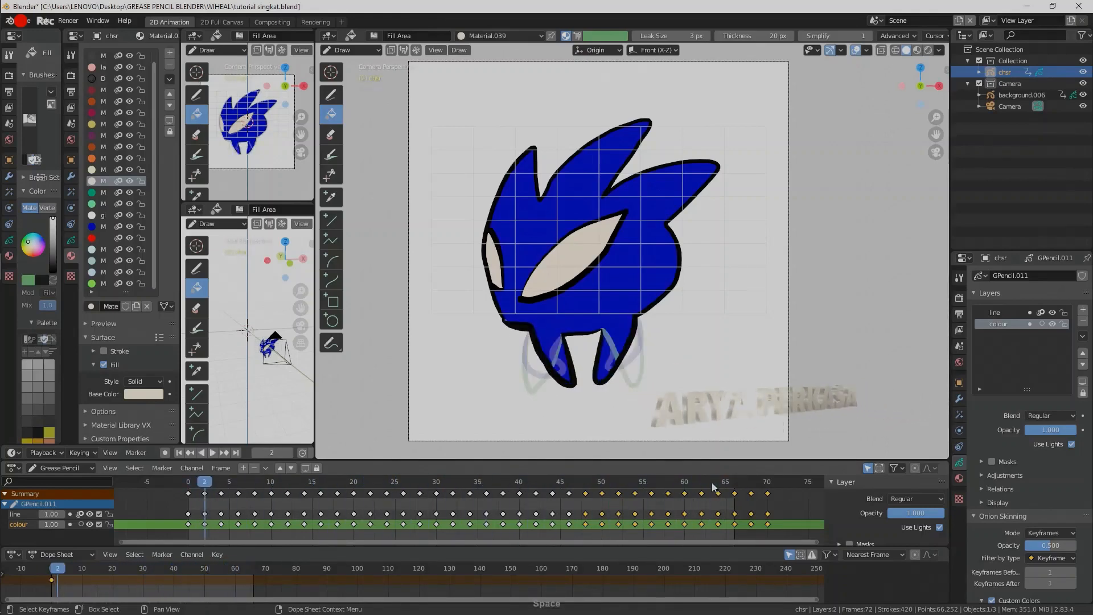
- Return to frame 0, make the line layer active, and switch the character to Object Mode
{"action": "left_click", "coordinate": [190, 483]}
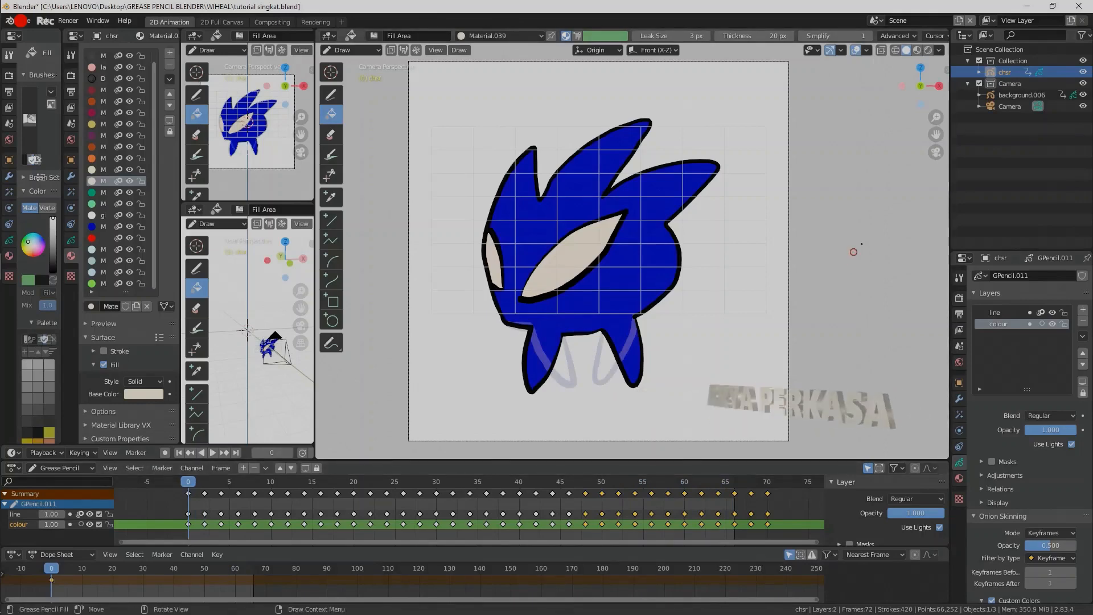
{"action": "left_click", "coordinate": [1016, 312]}
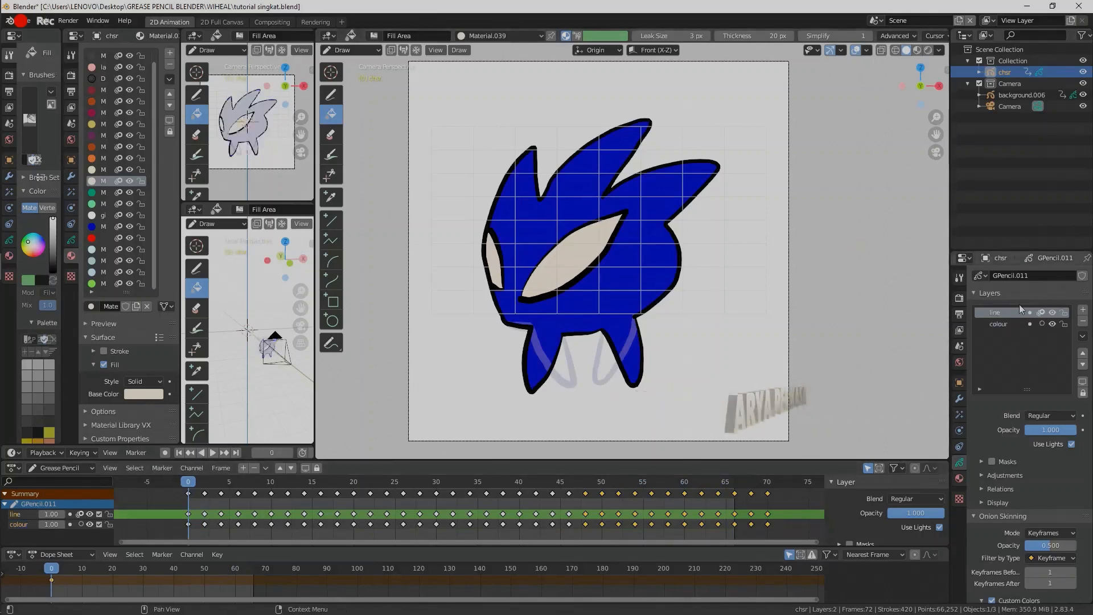
{"action": "left_click", "coordinate": [373, 49]}
{"action": "left_click", "coordinate": [373, 65]}
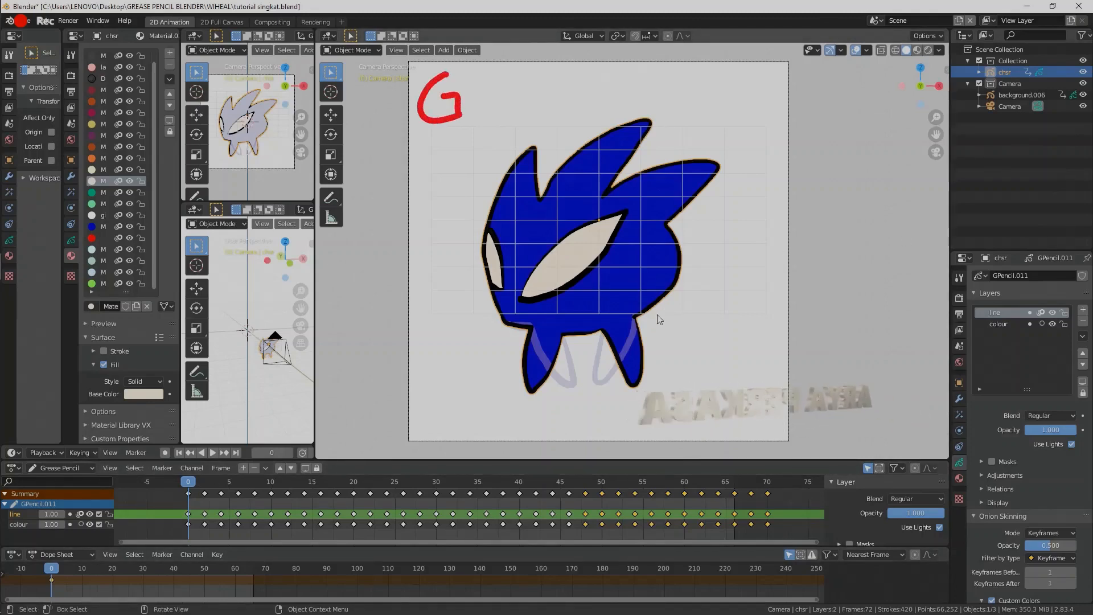
- Move the character along the X axis partly beyond the camera frame's right edge and insert a LocRotScale keyframe at frame 0
{"action": "key", "text": "g"}
{"action": "key", "text": "x"}
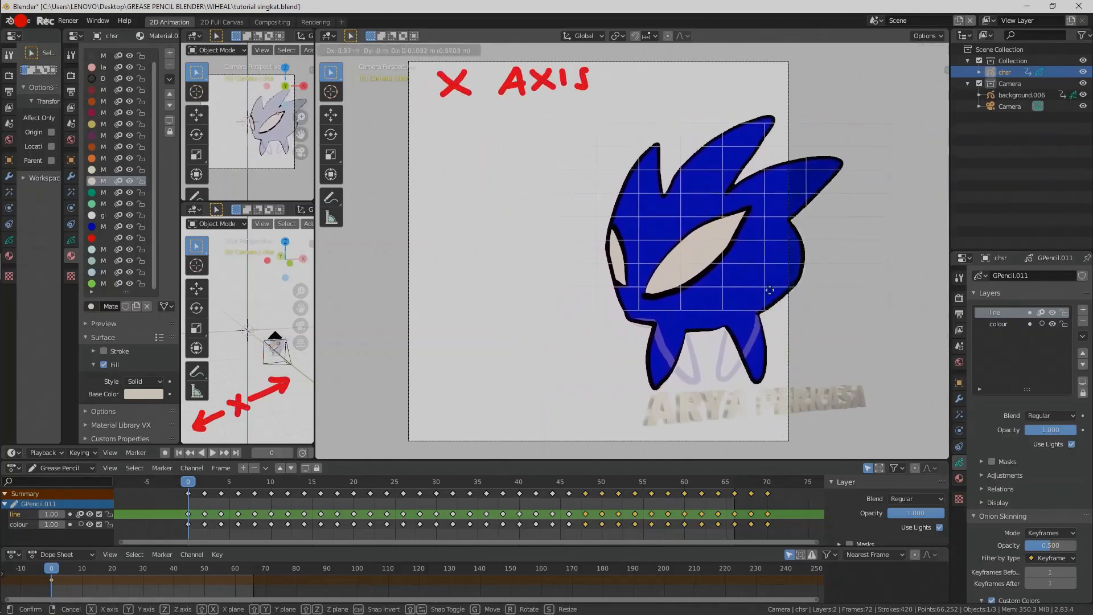
{"action": "key", "text": "x"}
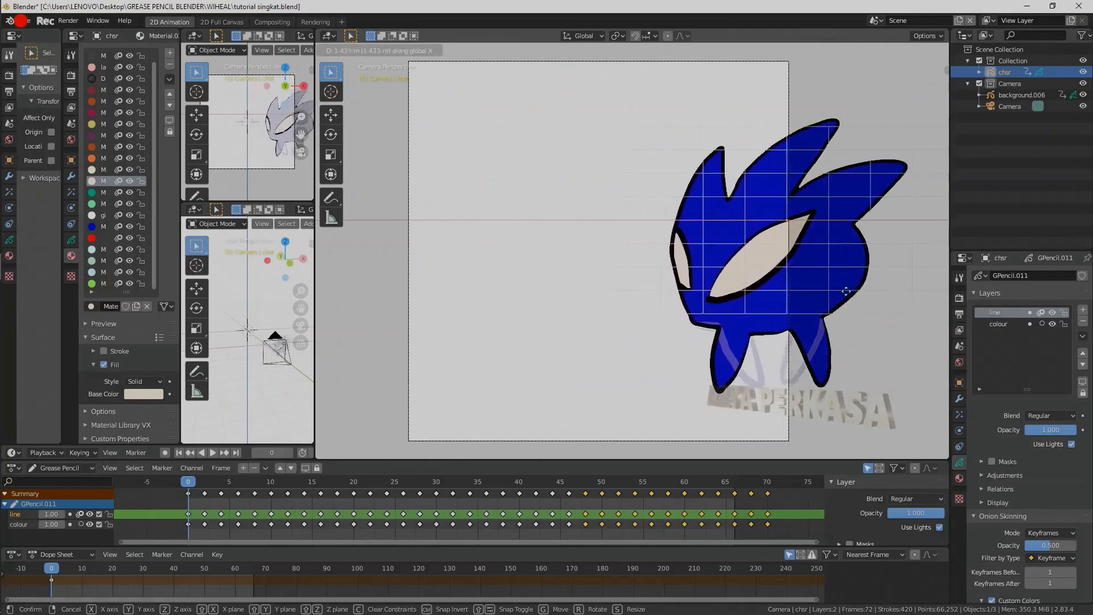
{"action": "left_click", "coordinate": [854, 299]}
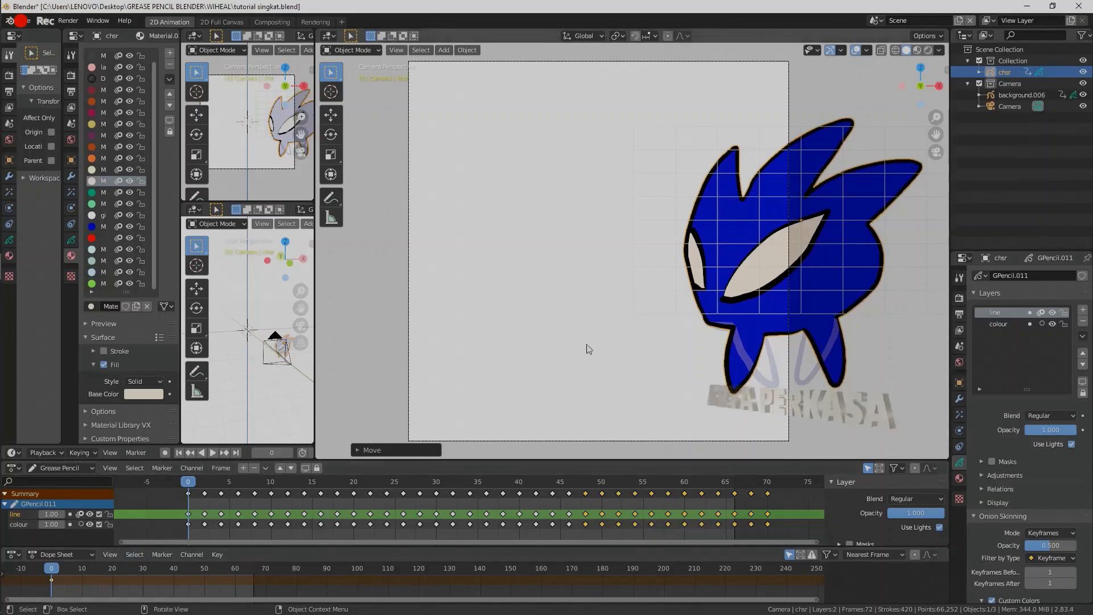
{"action": "key", "text": "i"}
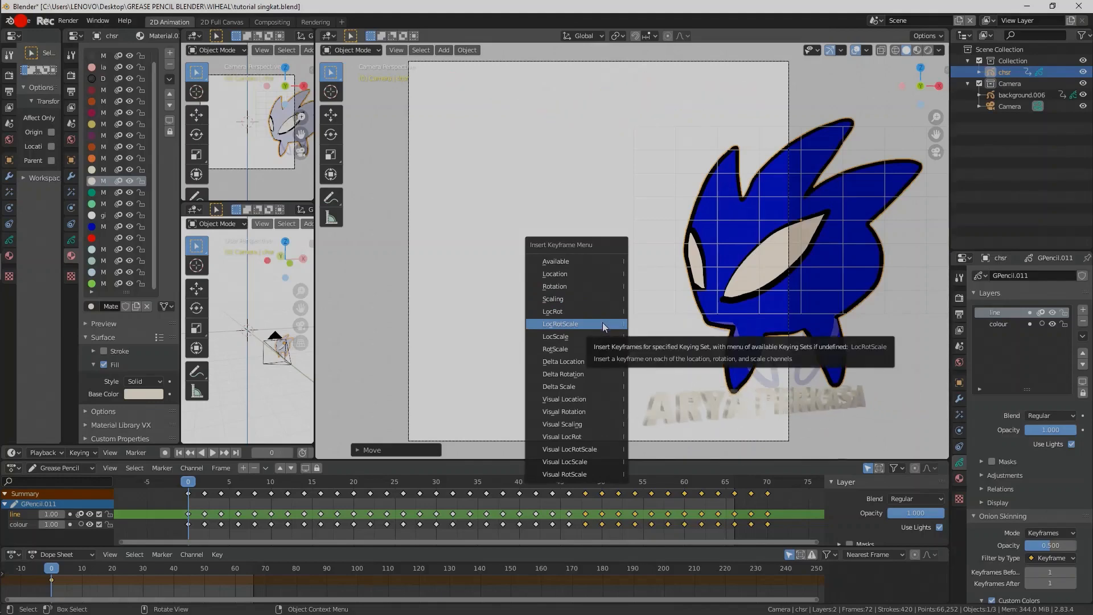
{"action": "left_click", "coordinate": [602, 323]}
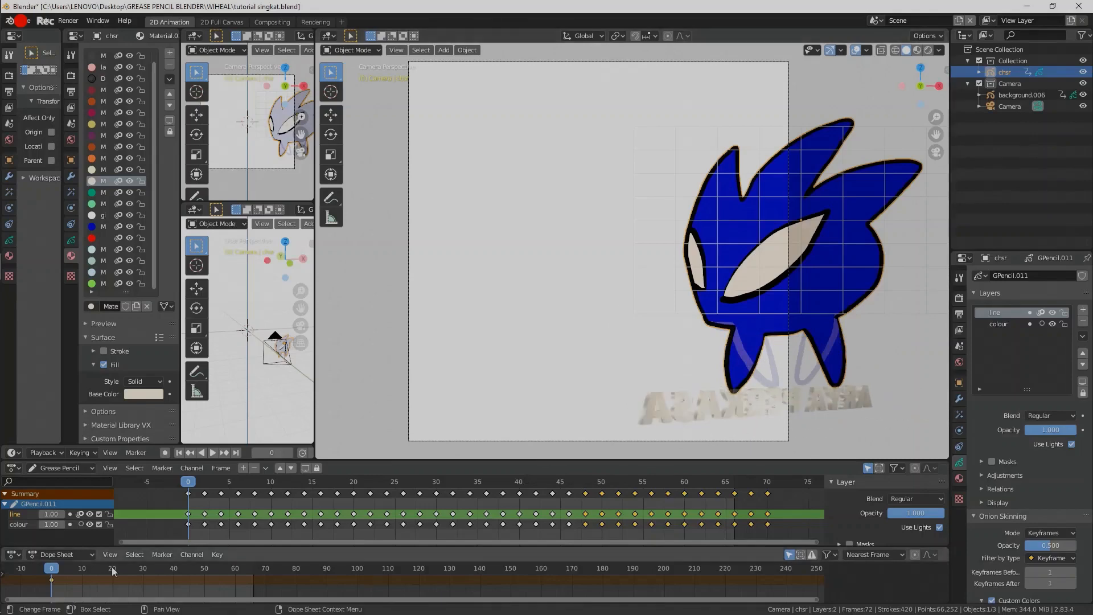
- At frame 30, move the character to just inside the camera frame's left edge and insert an object keyframe
{"action": "left_click", "coordinate": [175, 568]}
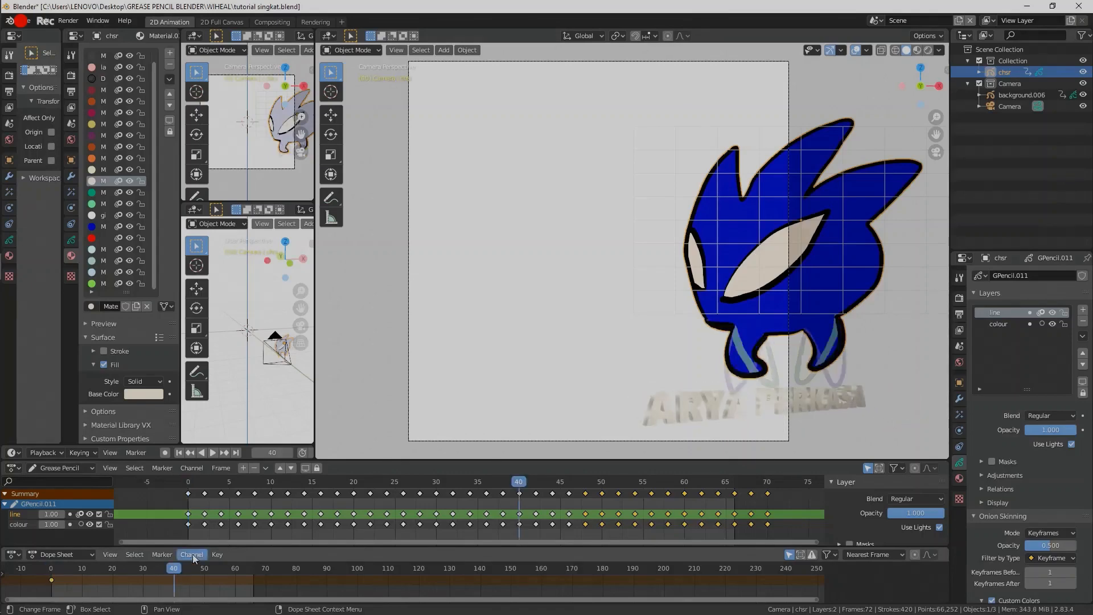
{"action": "left_click", "coordinate": [143, 567]}
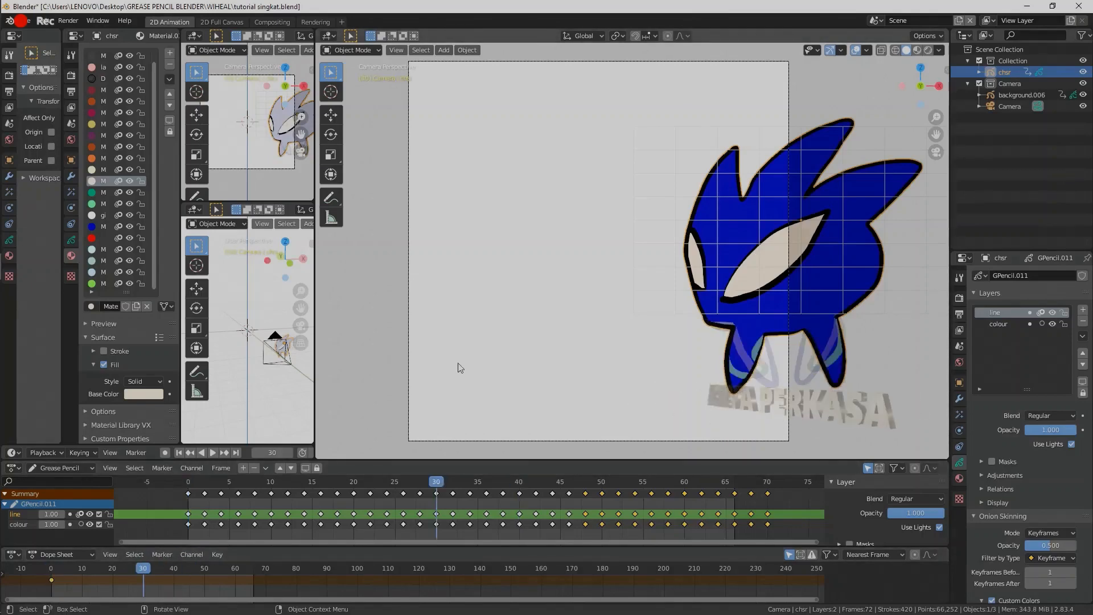
{"action": "key", "text": "g"}
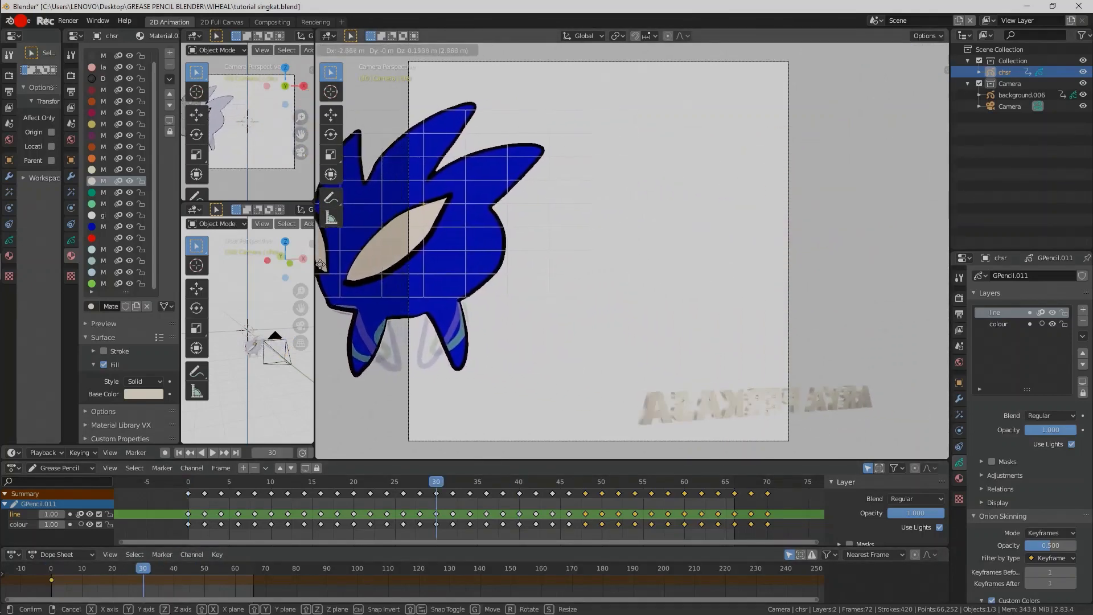
{"action": "left_click", "coordinate": [435, 274]}
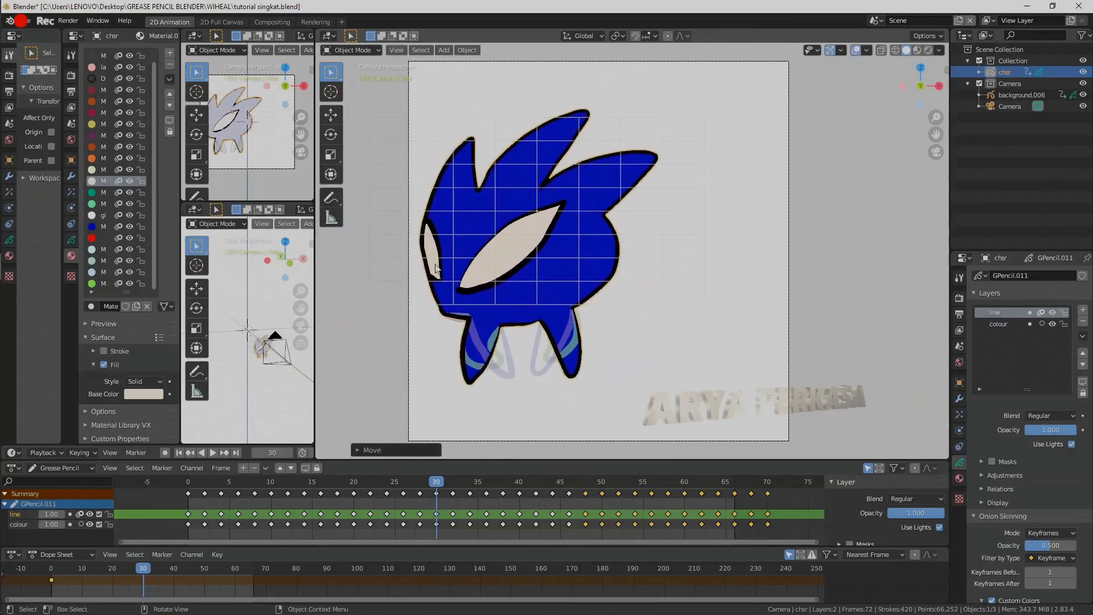
{"action": "key", "text": "i"}
{"action": "left_click", "coordinate": [623, 296]}
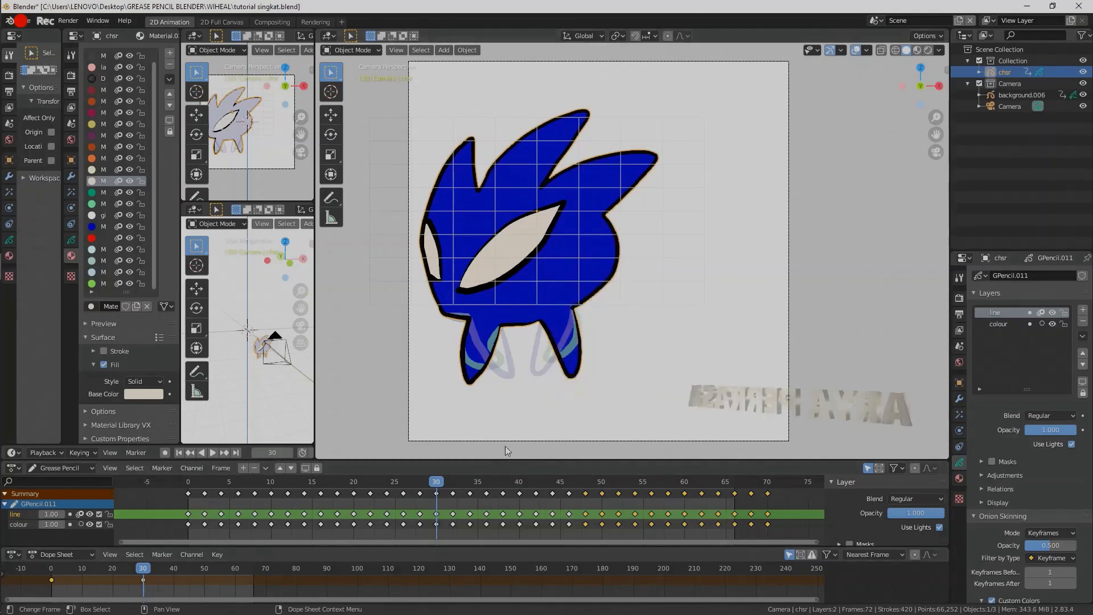
- Play back the character's slide across the camera frame and return to frame 30
{"action": "key", "text": "space"}
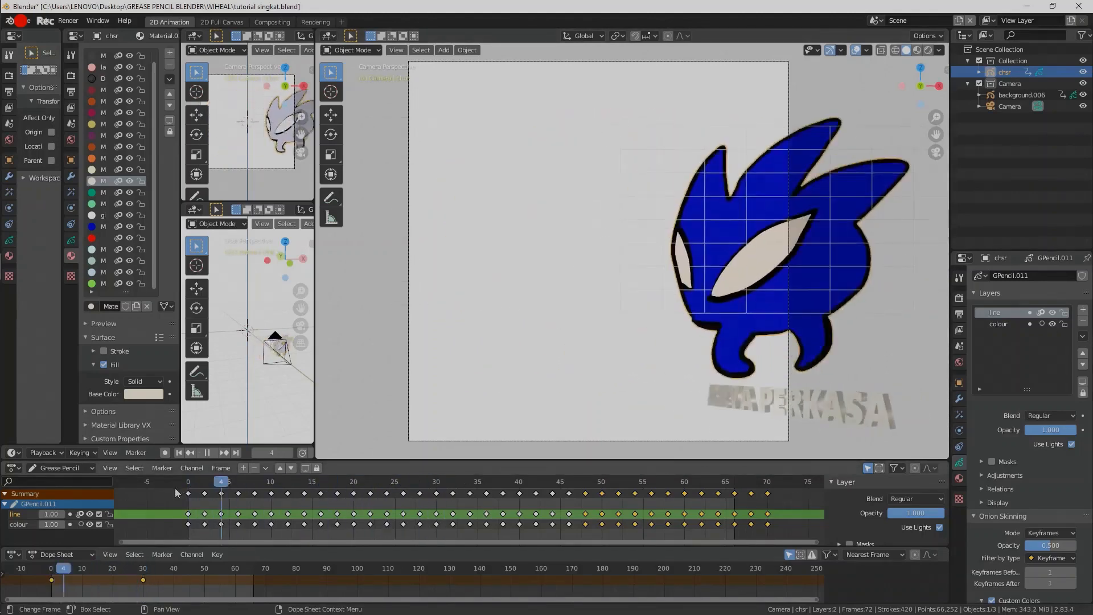
{"action": "key", "text": "space"}
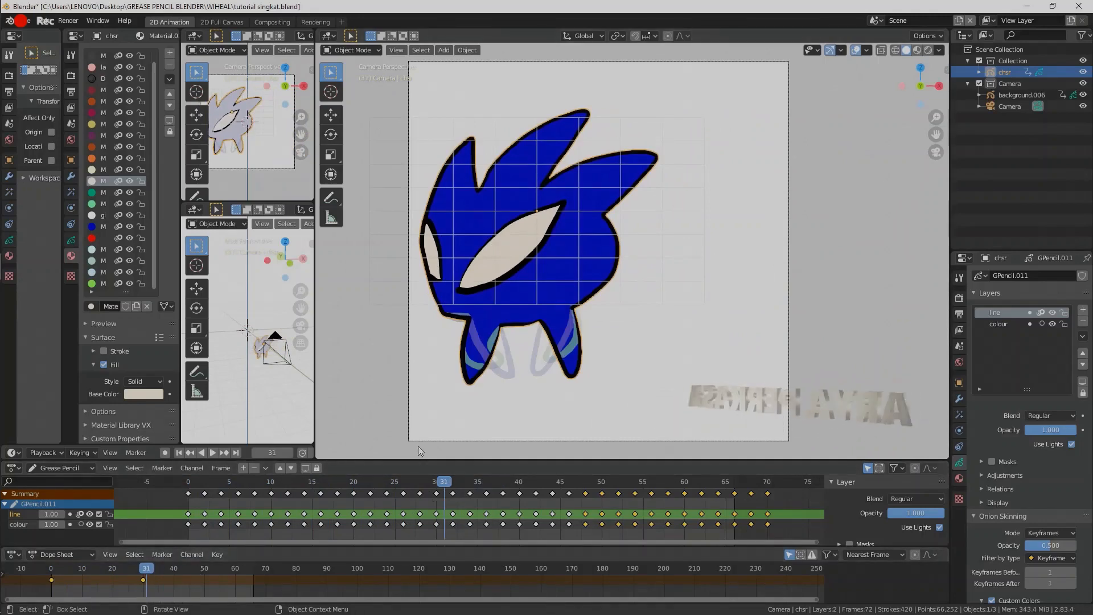
{"action": "left_click", "coordinate": [143, 571]}
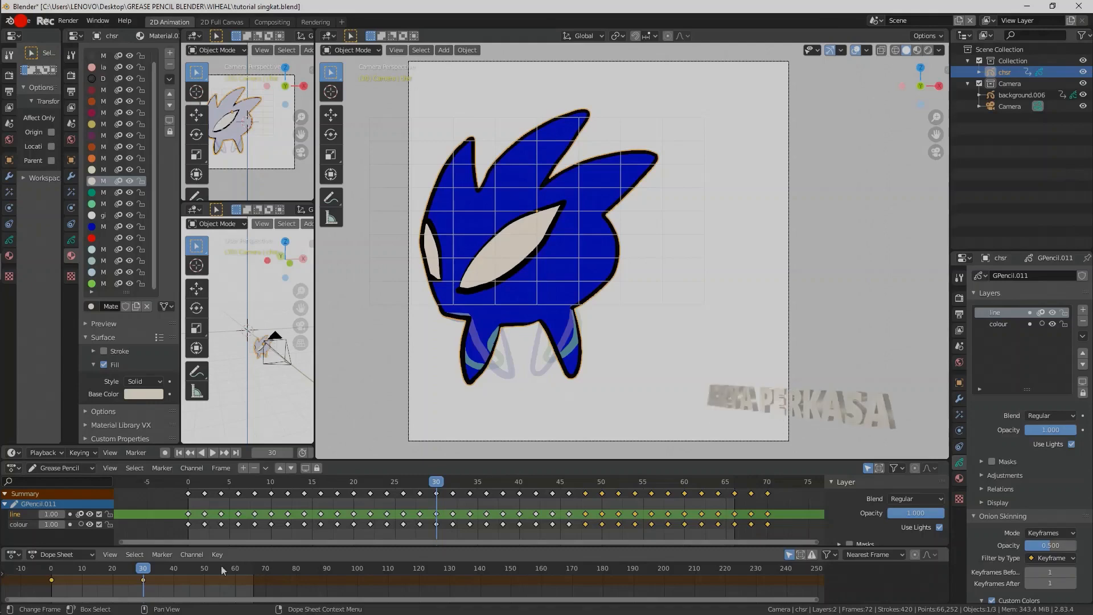
- At frame 50, move the character along the Y axis far away from the camera and insert an object keyframe
{"action": "left_click", "coordinate": [206, 568]}
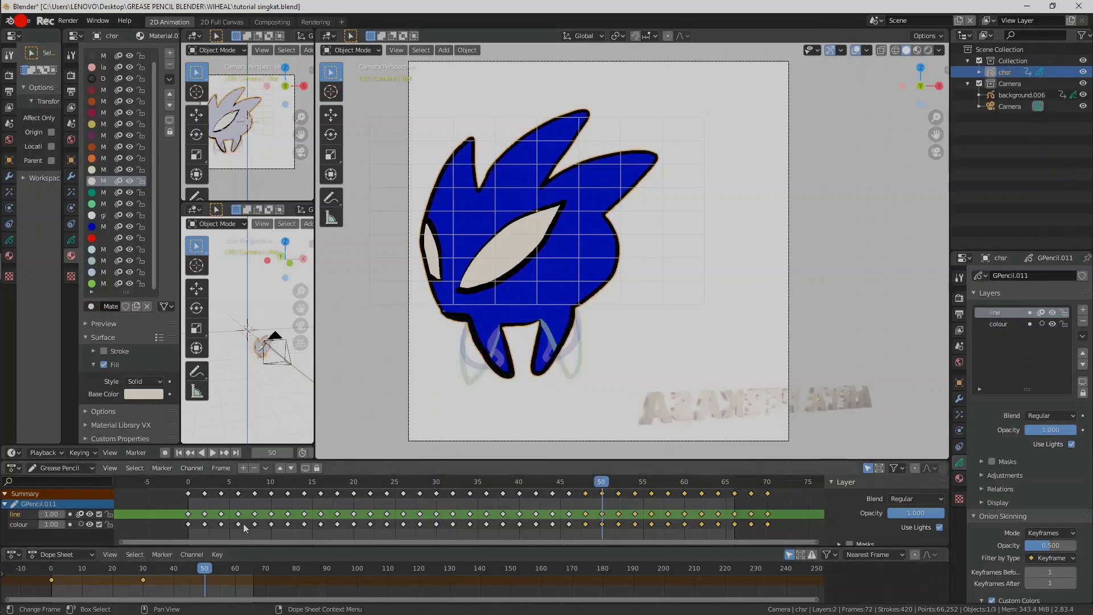
{"action": "key", "text": "g"}
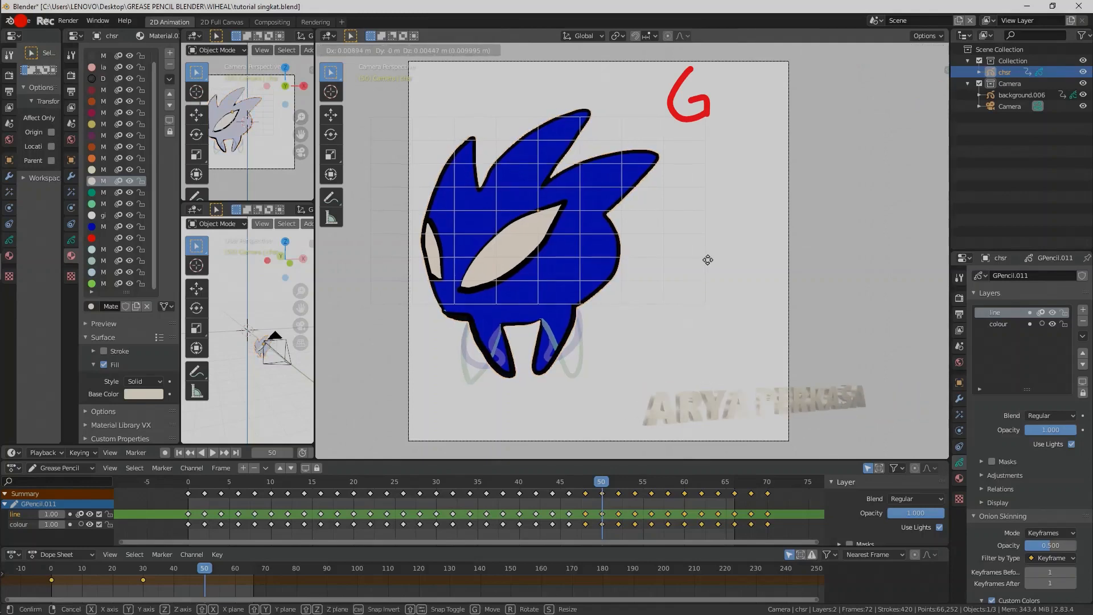
{"action": "key", "text": "y"}
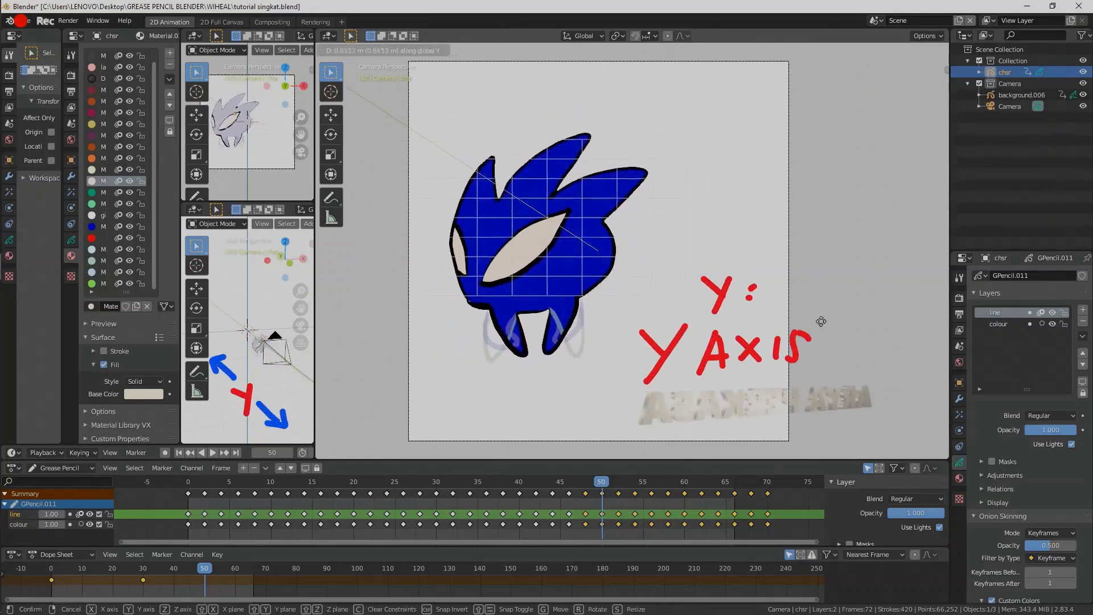
{"action": "left_click", "coordinate": [940, 423]}
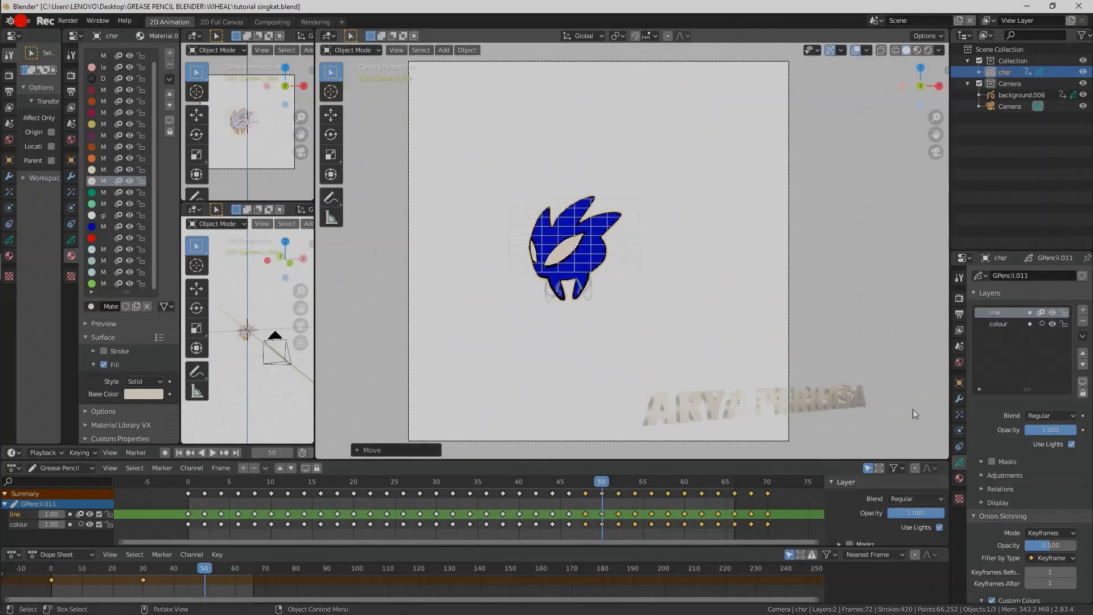
{"action": "right_click", "coordinate": [625, 296]}
{"action": "left_click", "coordinate": [624, 293]}
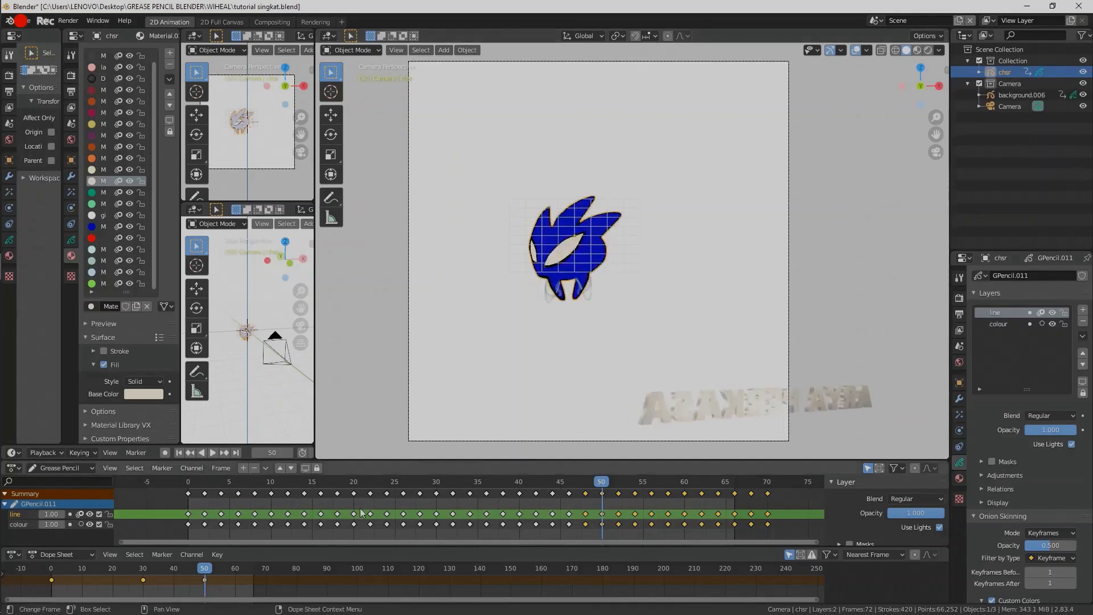
- At frame 66, bring the character close to the camera along the Y axis, shift it towards the camera frame's right edge and insert an object keyframe
{"action": "left_click", "coordinate": [254, 573]}
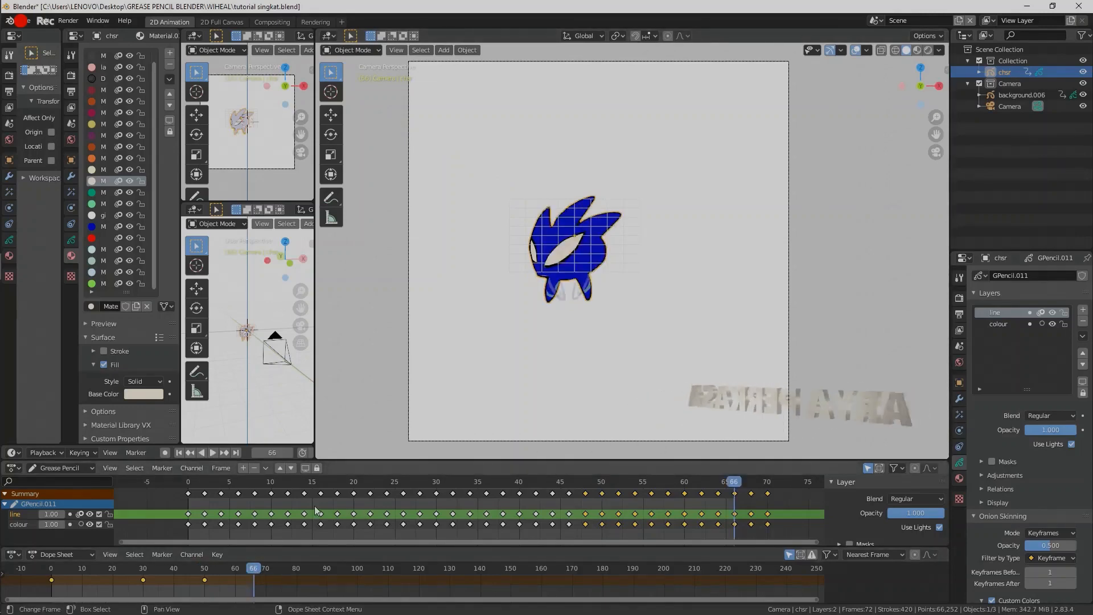
{"action": "key", "text": "g"}
{"action": "key", "text": "y"}
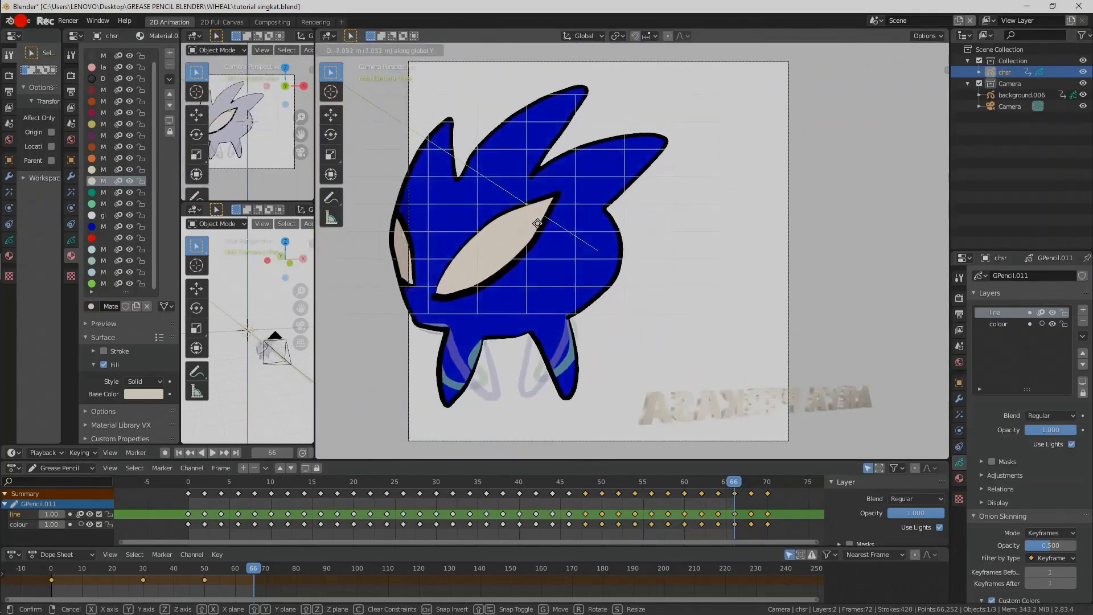
{"action": "left_click", "coordinate": [547, 232]}
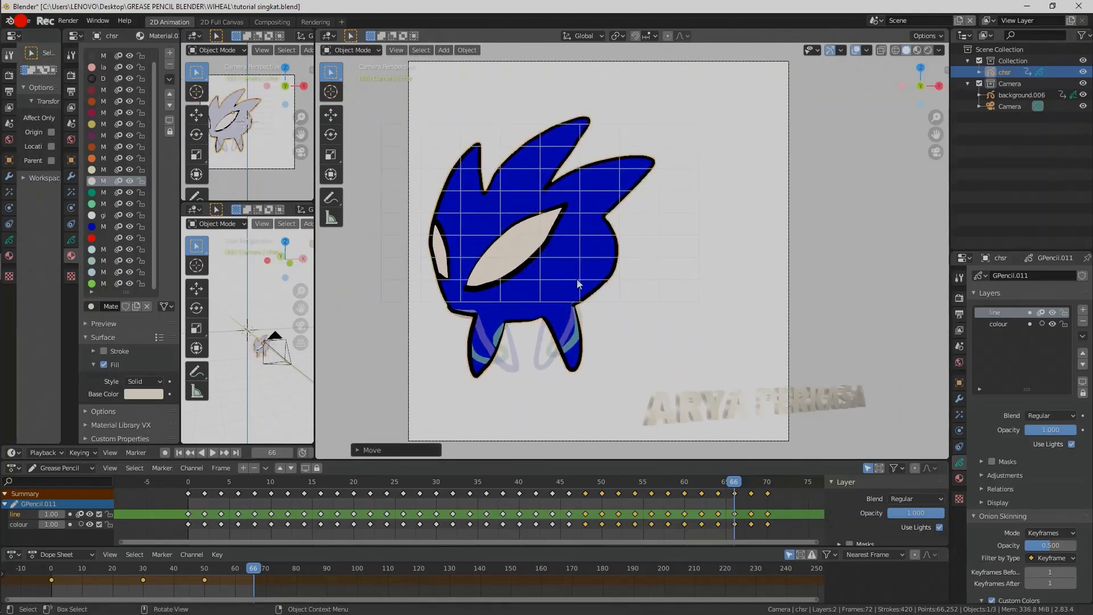
{"action": "key", "text": "g"}
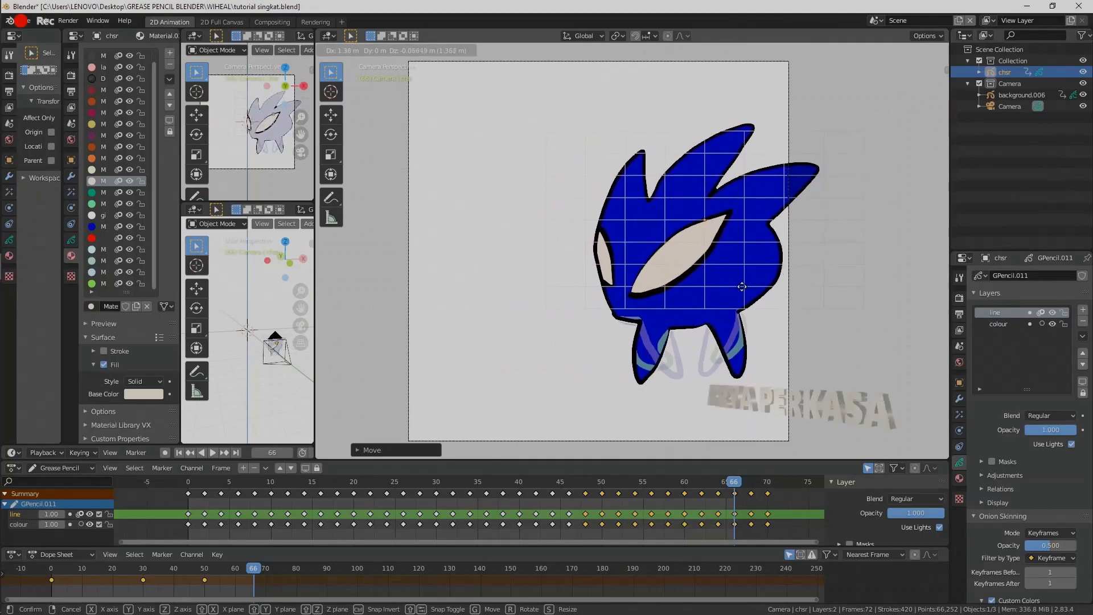
{"action": "left_click", "coordinate": [742, 286]}
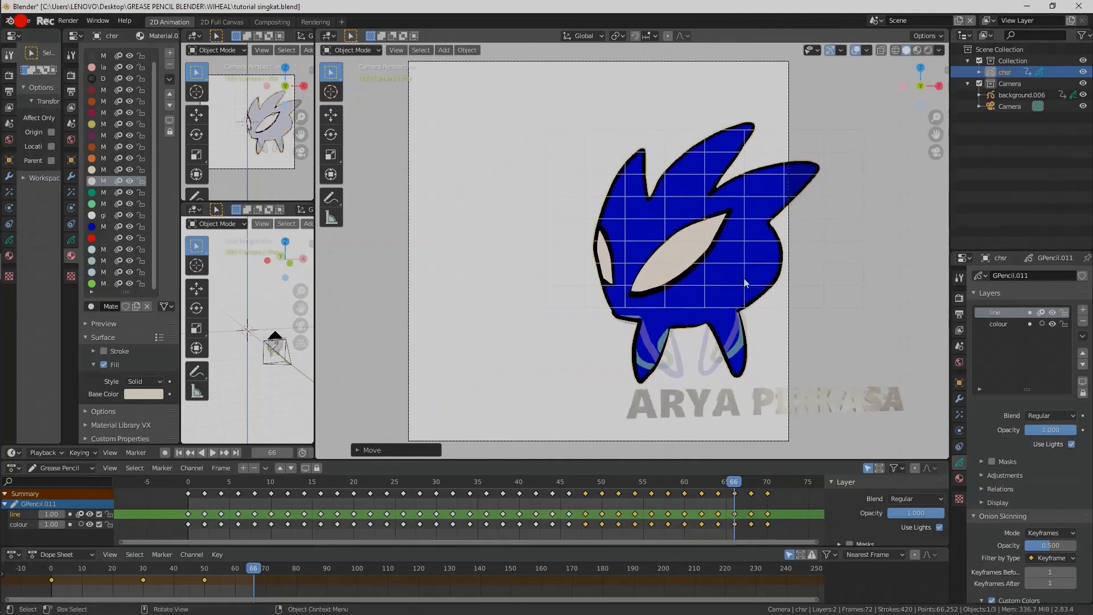
{"action": "right_click", "coordinate": [706, 302]}
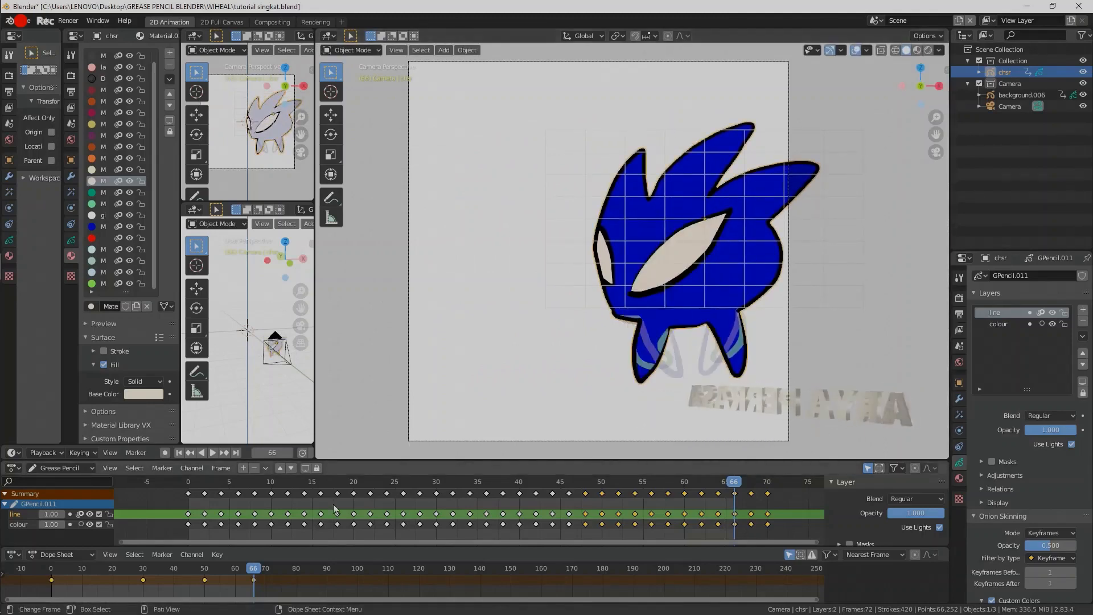
- At frame 58, raise the character along the Z axis to the upper part of the camera frame and insert an object keyframe
{"action": "left_click_drag", "start_coordinate": [254, 570], "coordinate": [229, 571]}
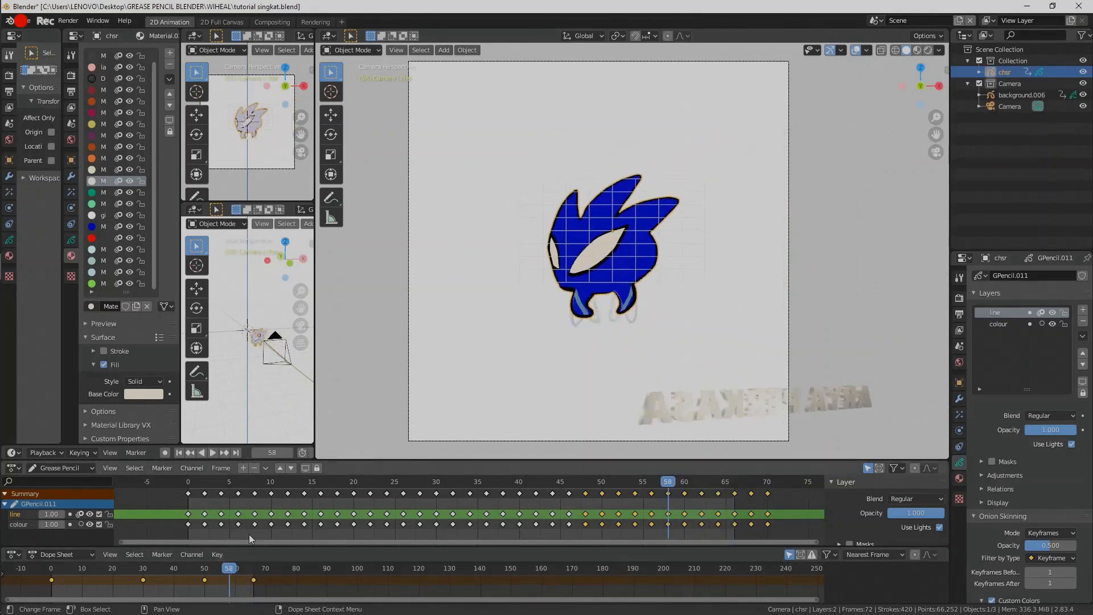
{"action": "key", "text": "g"}
{"action": "key", "text": "z"}
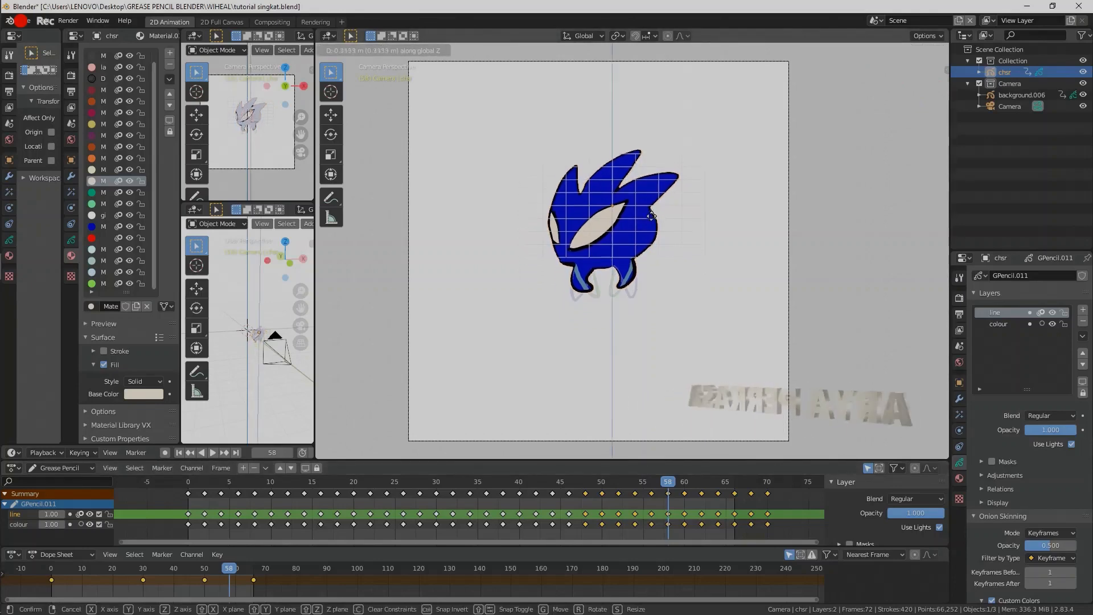
{"action": "left_click", "coordinate": [658, 185]}
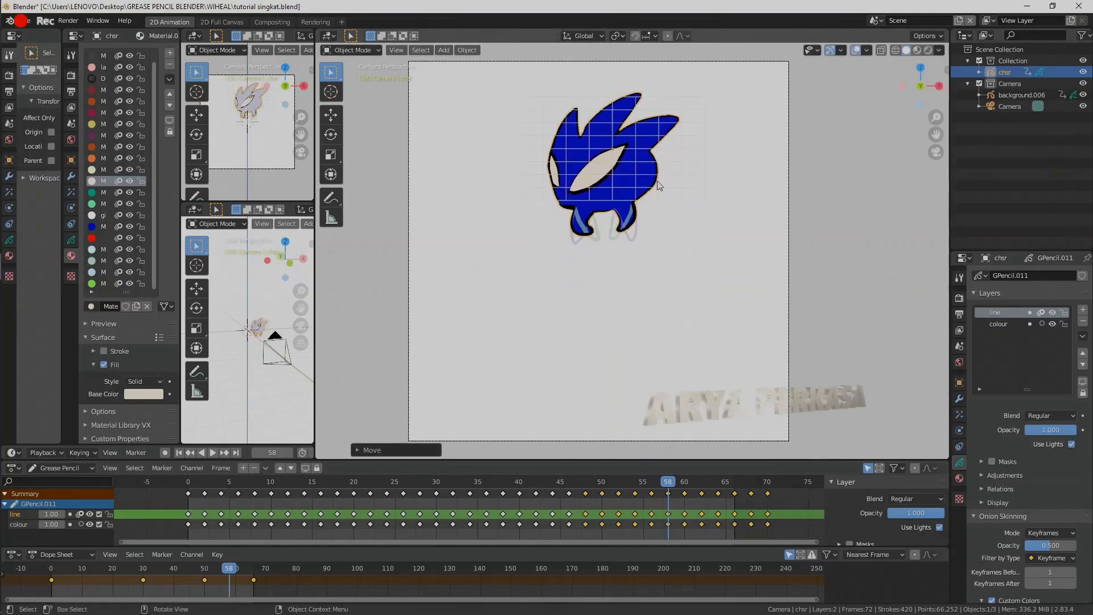
{"action": "right_click", "coordinate": [659, 185]}
{"action": "left_click", "coordinate": [667, 204]}
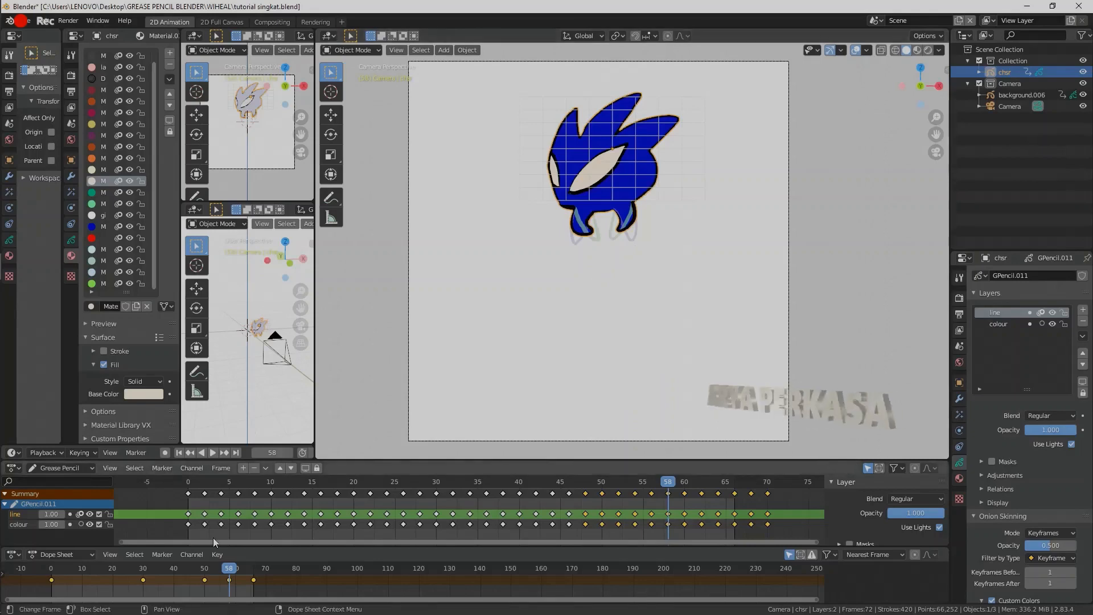
- Play back the character's keyed movement and return to frame 0
{"action": "key", "text": "space"}
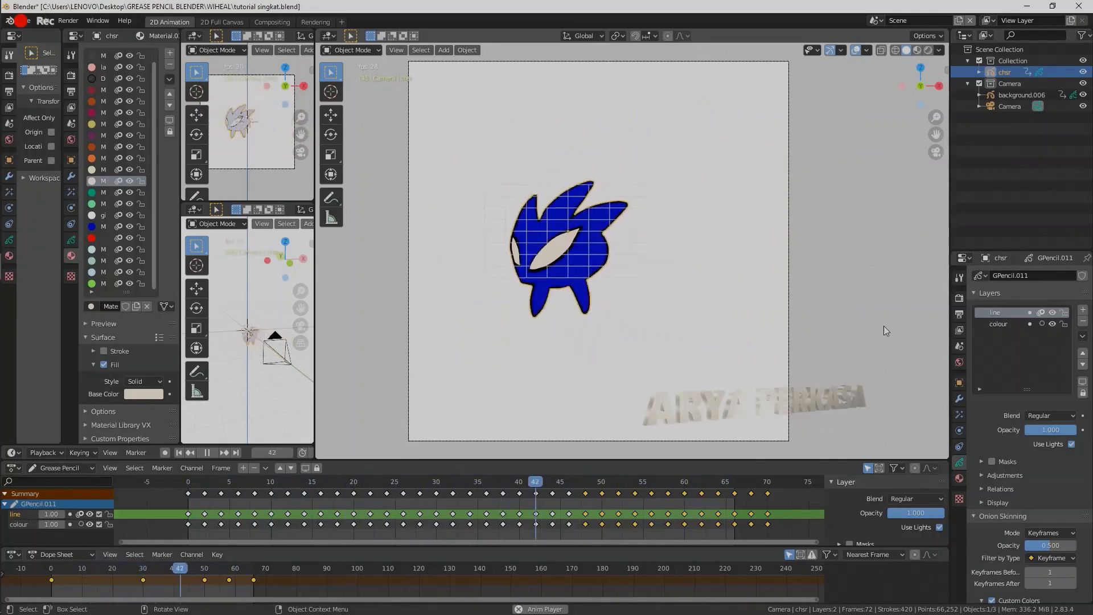
{"action": "key", "text": "space"}
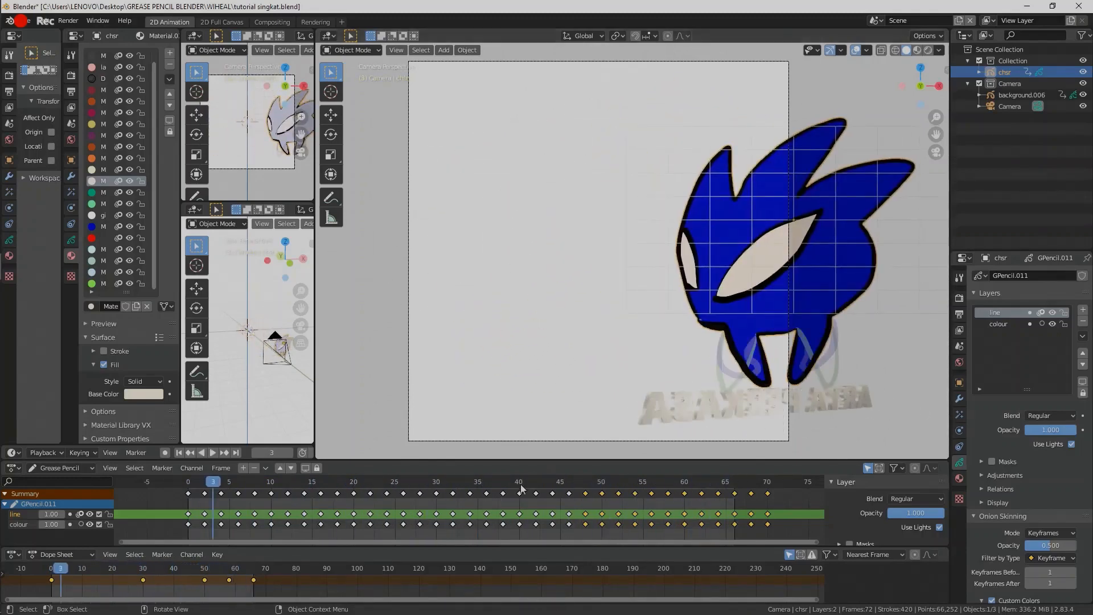
{"action": "left_click", "coordinate": [52, 574]}
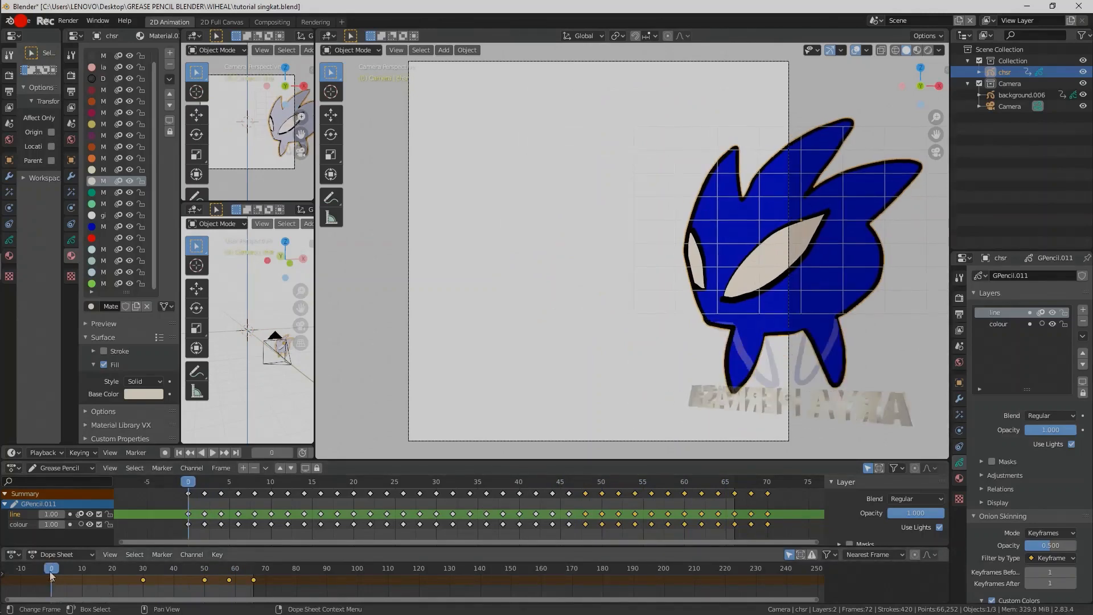
- Select the camera object and insert a keyframe for it at frame 0
{"action": "left_click", "coordinate": [1044, 105]}
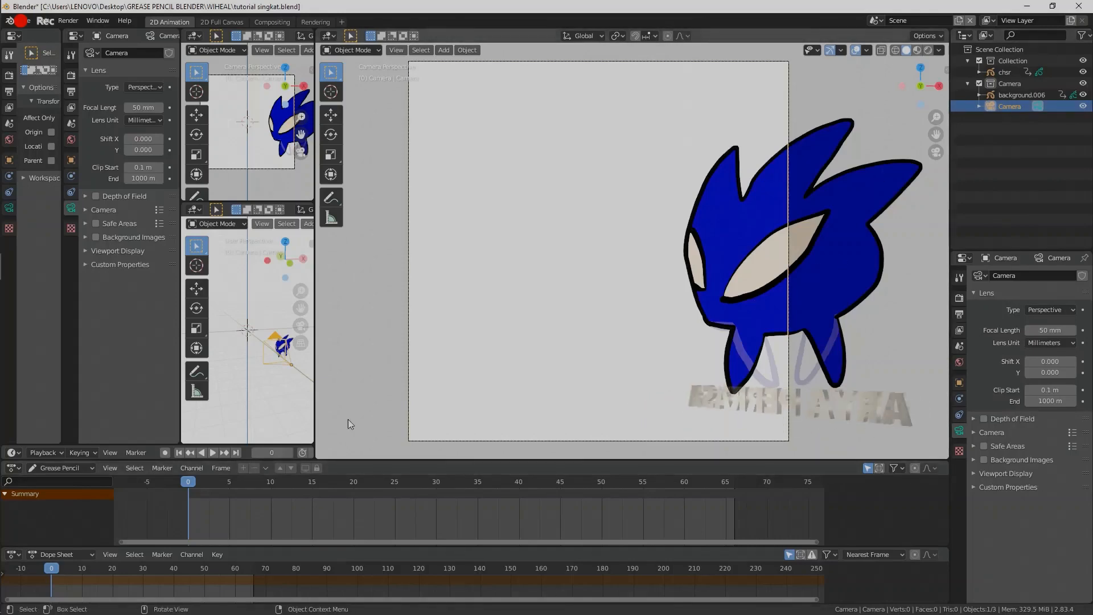
{"action": "key", "text": "i"}
{"action": "left_click", "coordinate": [728, 263]}
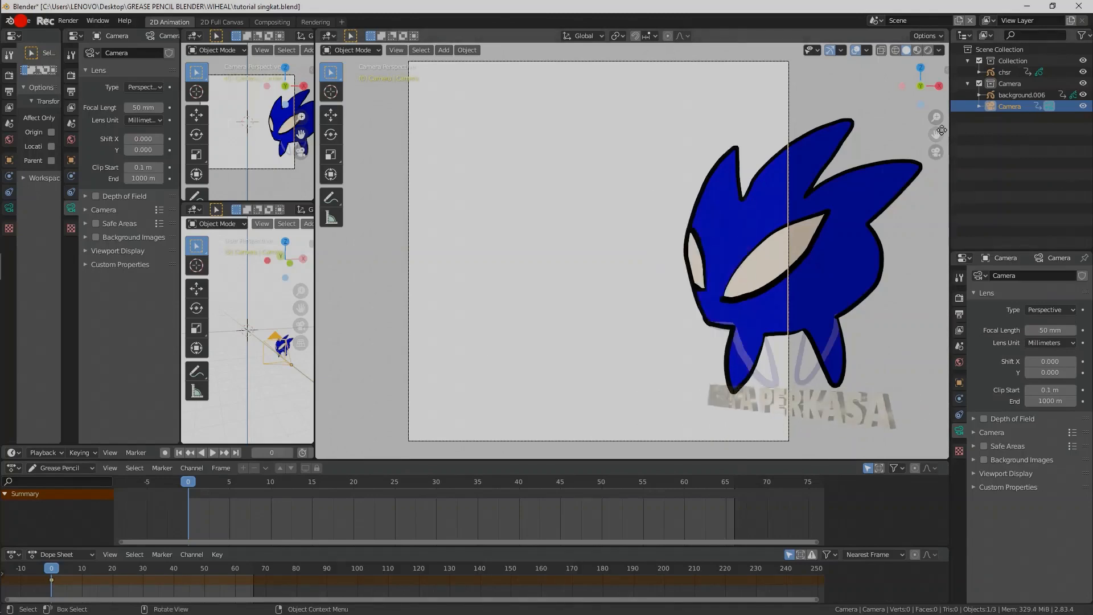
{"action": "key", "text": "g"}
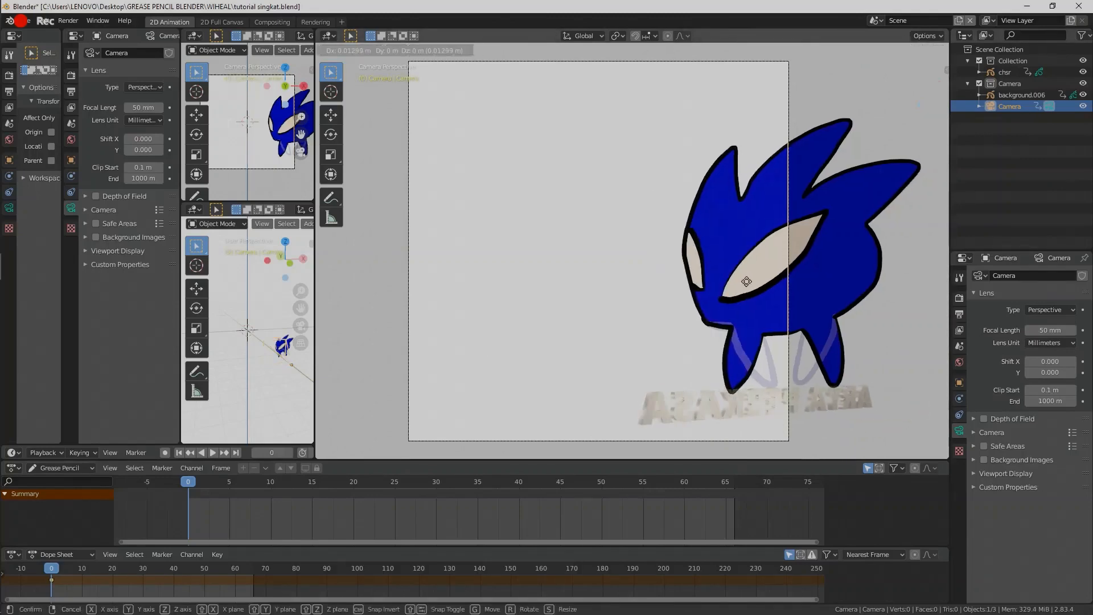
{"action": "right_click", "coordinate": [739, 295]}
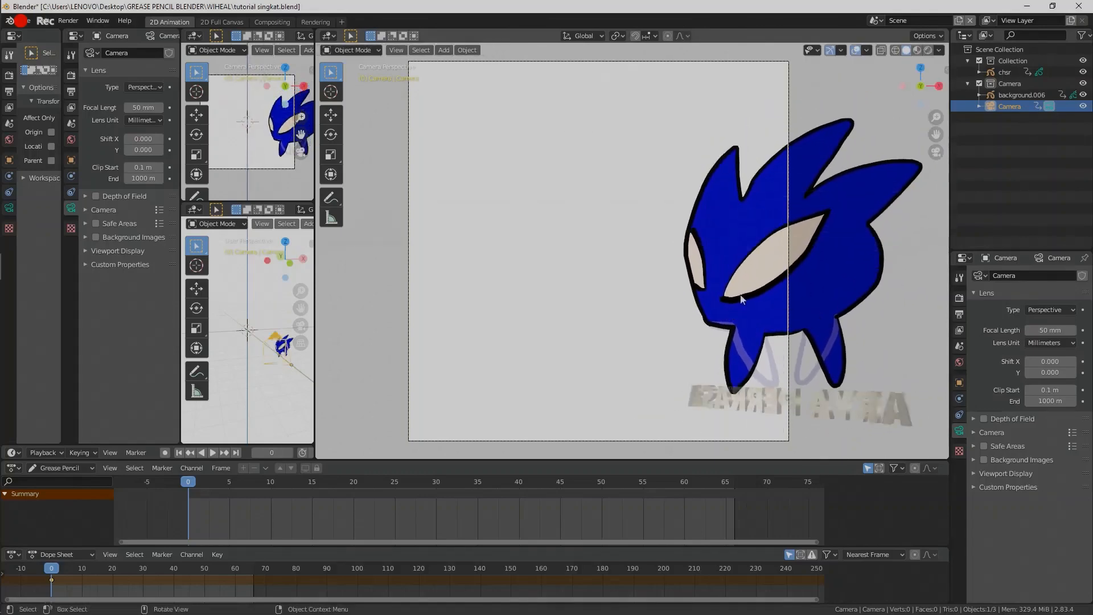
- Set the current frame to 30
{"action": "key", "text": "space"}
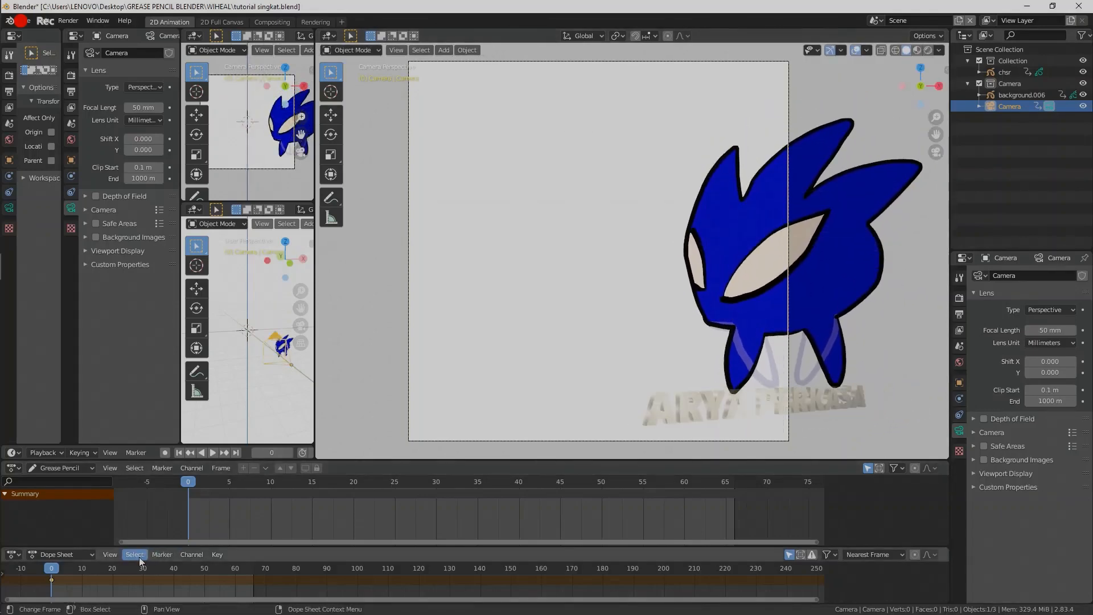
{"action": "left_click_drag", "start_coordinate": [174, 575], "coordinate": [143, 568]}
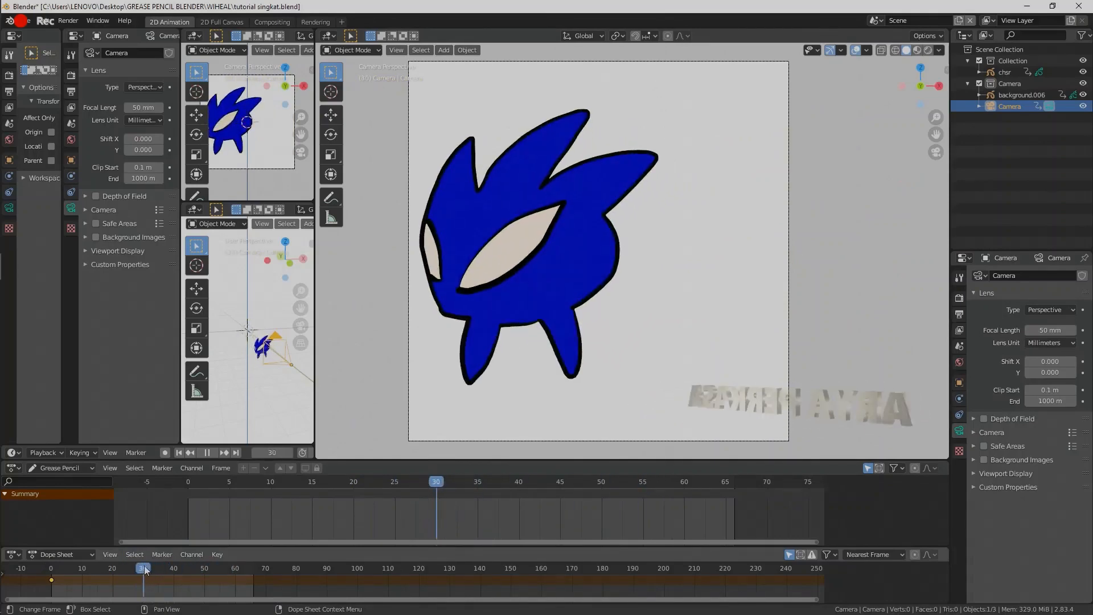
{"action": "key", "text": "g"}
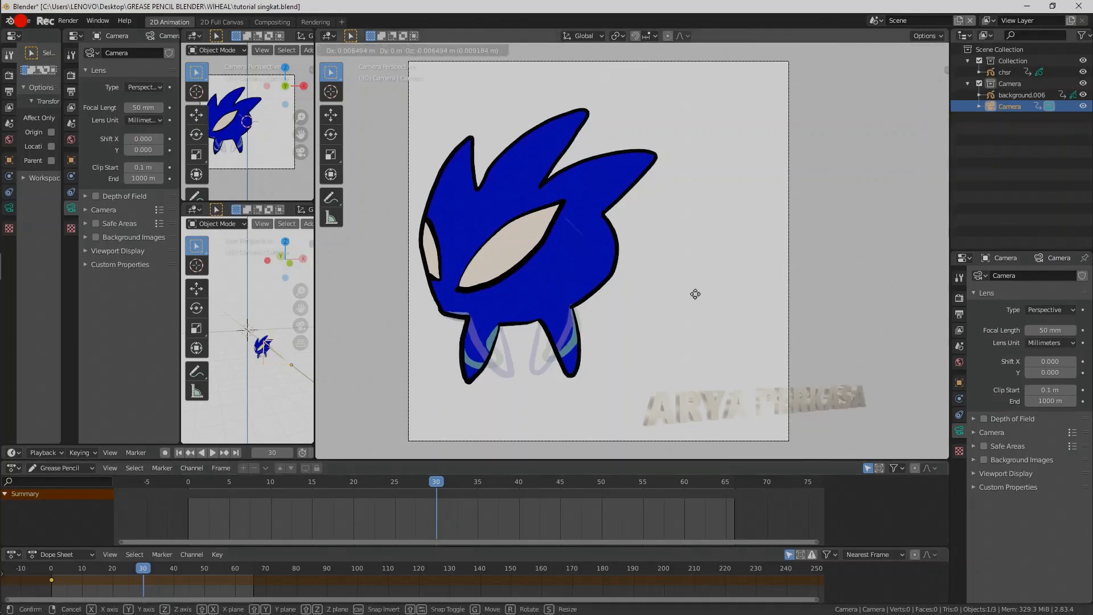
{"action": "key", "text": "r"}
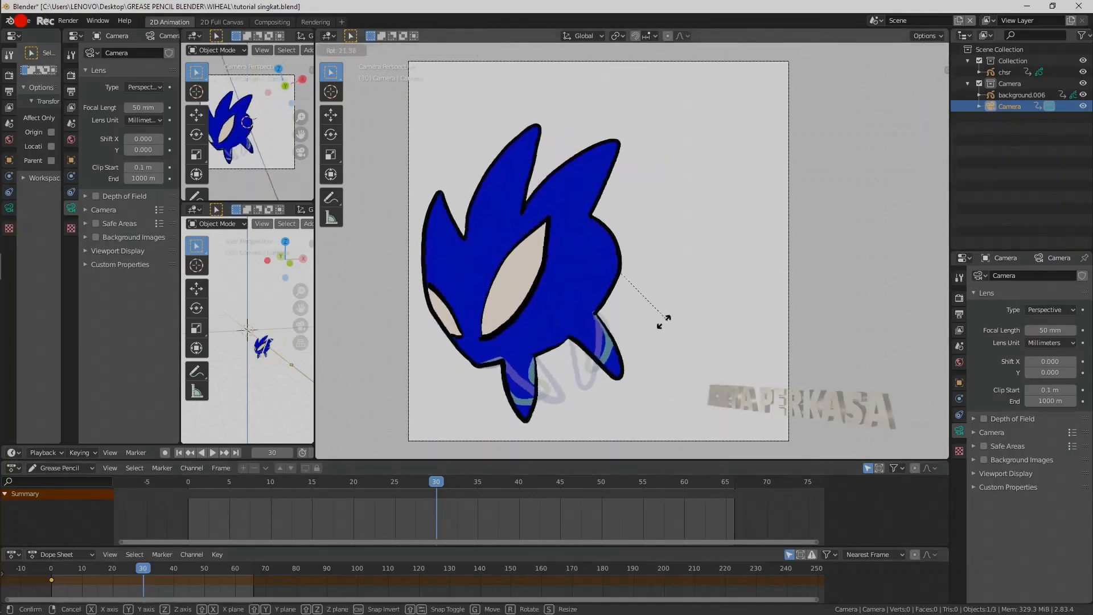
{"action": "right_click", "coordinate": [661, 292]}
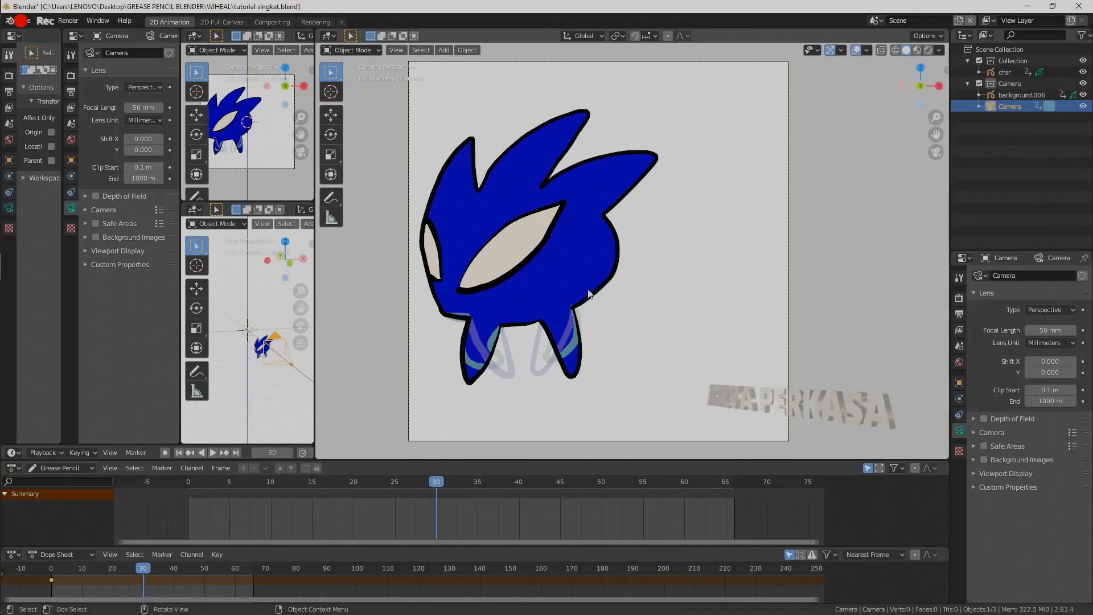
- Move the camera sideways and rotate it around the Z axis until the whole character is framed at an angle, and insert a keyframe at frame 30
{"action": "key", "text": "g"}
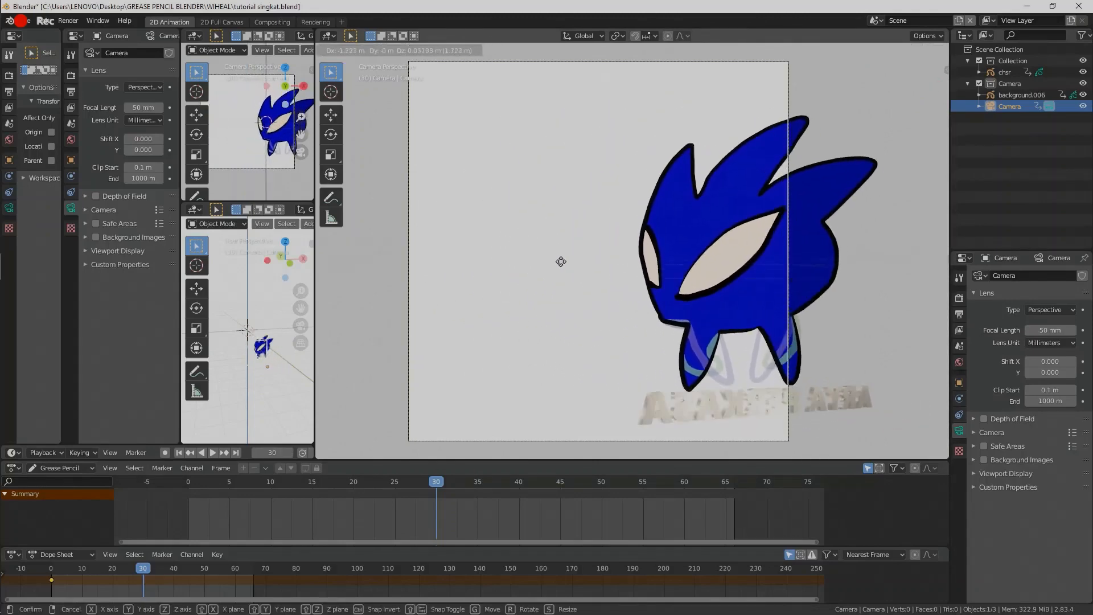
{"action": "left_click", "coordinate": [564, 268]}
{"action": "key", "text": "r"}
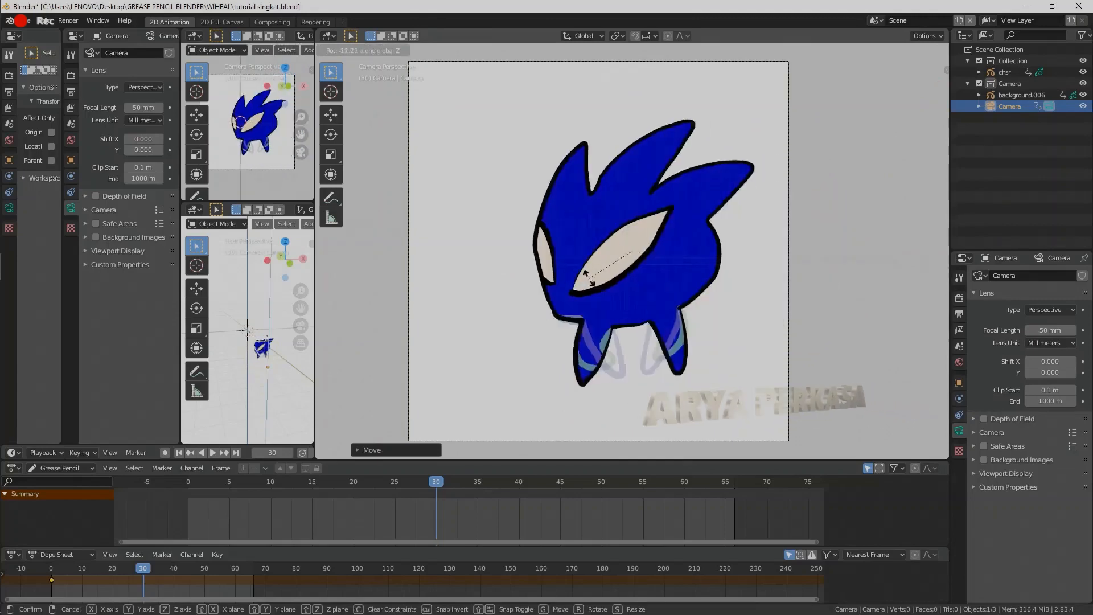
{"action": "left_click", "coordinate": [602, 278]}
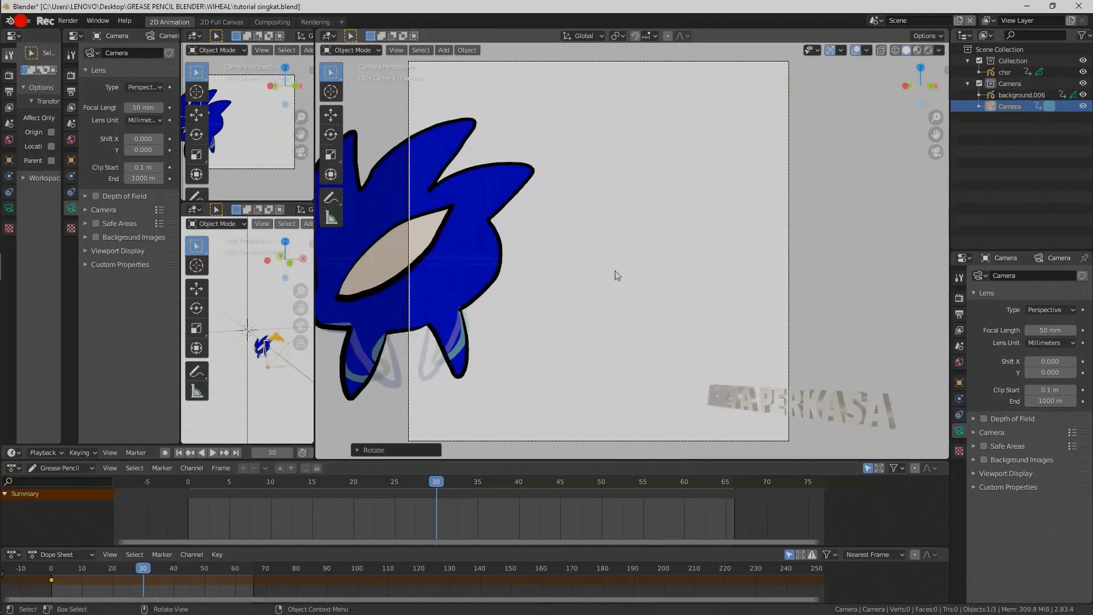
{"action": "key", "text": "g"}
{"action": "left_click", "coordinate": [565, 283]}
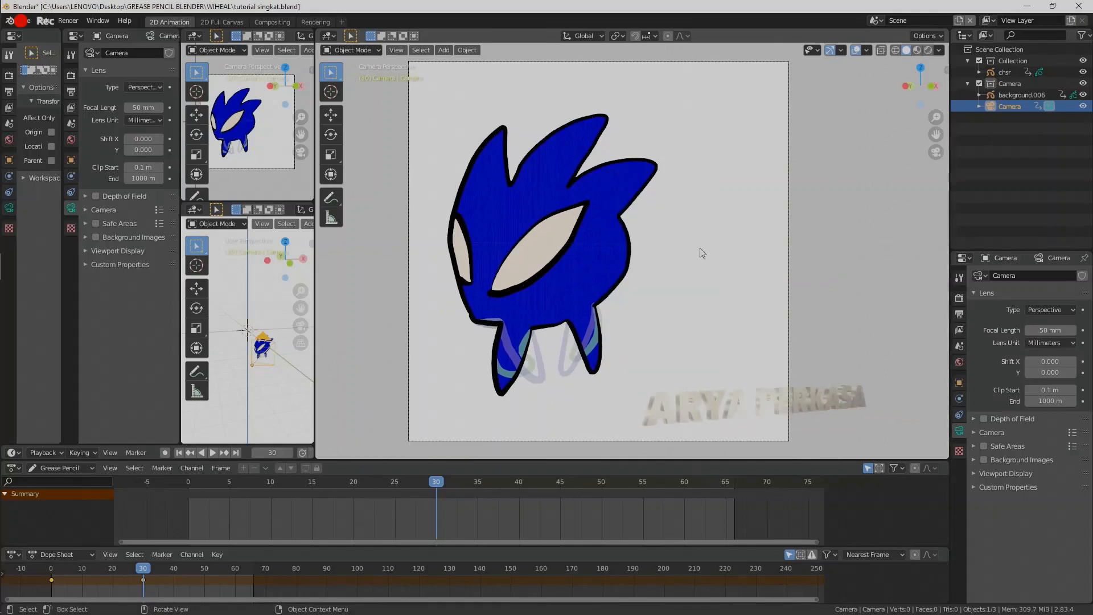
{"action": "left_click_drag", "start_coordinate": [937, 121], "coordinate": [848, 166]}
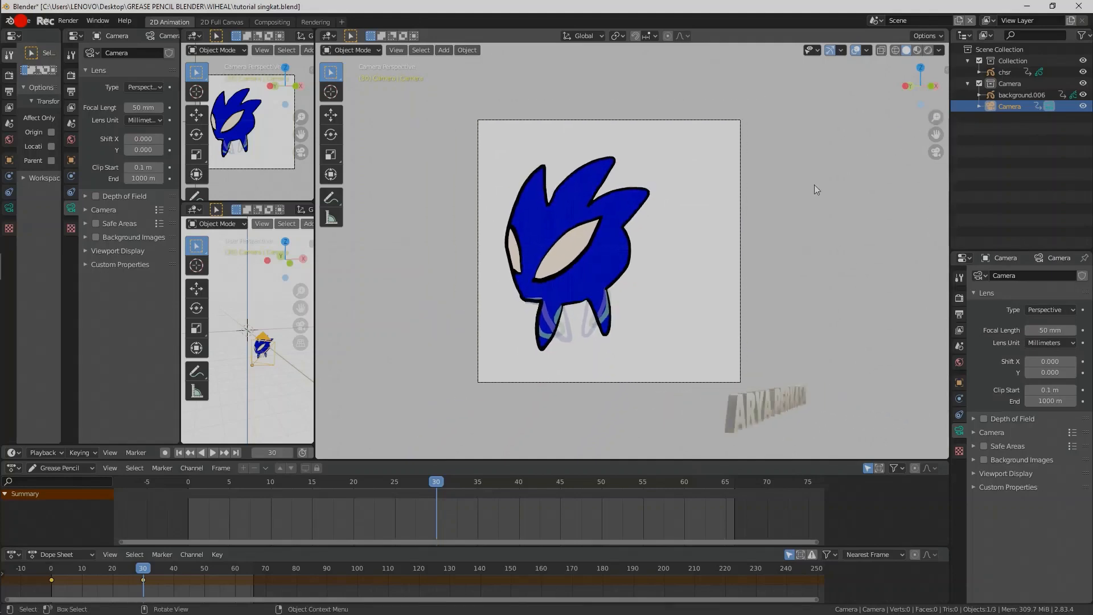
- Leave the camera view and move the camera freely away from the character, pulling it back in the scene
{"action": "mouse_move", "coordinate": [665, 284]}
{"action": "middle_mouse_down"}
{"action": "mouse_move", "coordinate": [606, 310]}
{"action": "mouse_move", "coordinate": [692, 306]}
{"action": "mouse_move", "coordinate": [712, 289]}
{"action": "middle_mouse_up"}
{"action": "mouse_move", "coordinate": [938, 119]}
{"action": "left_mouse_down"}
{"action": "mouse_move", "coordinate": [716, 254]}
{"action": "mouse_move", "coordinate": [722, 276]}
{"action": "left_mouse_up"}
{"action": "middle_click_drag", "start_coordinate": [725, 280], "coordinate": [670, 327]}
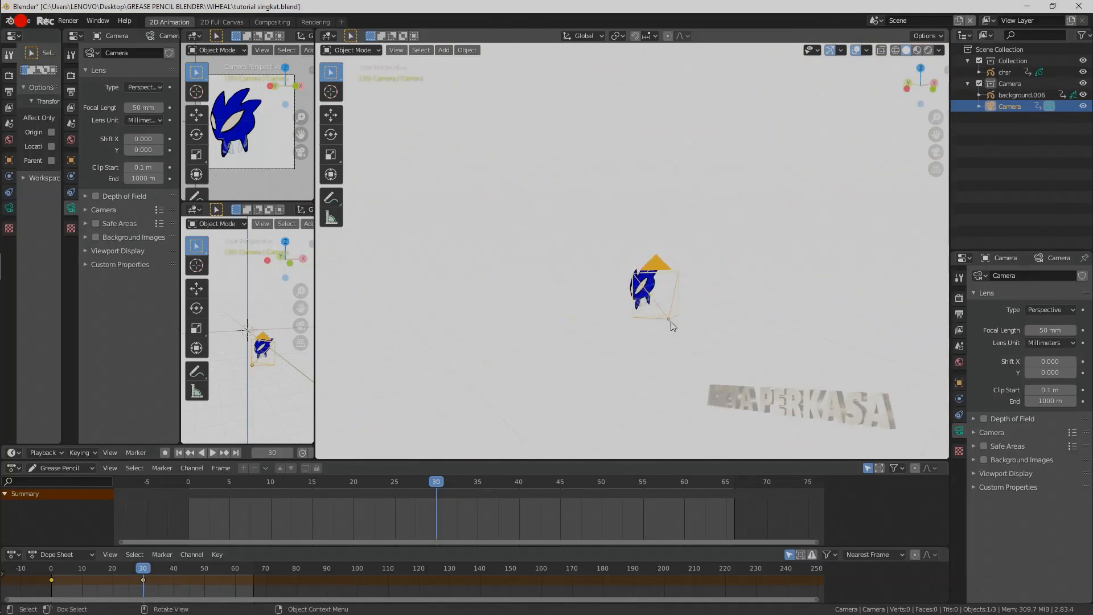
{"action": "key", "text": "g"}
{"action": "key", "text": "y"}
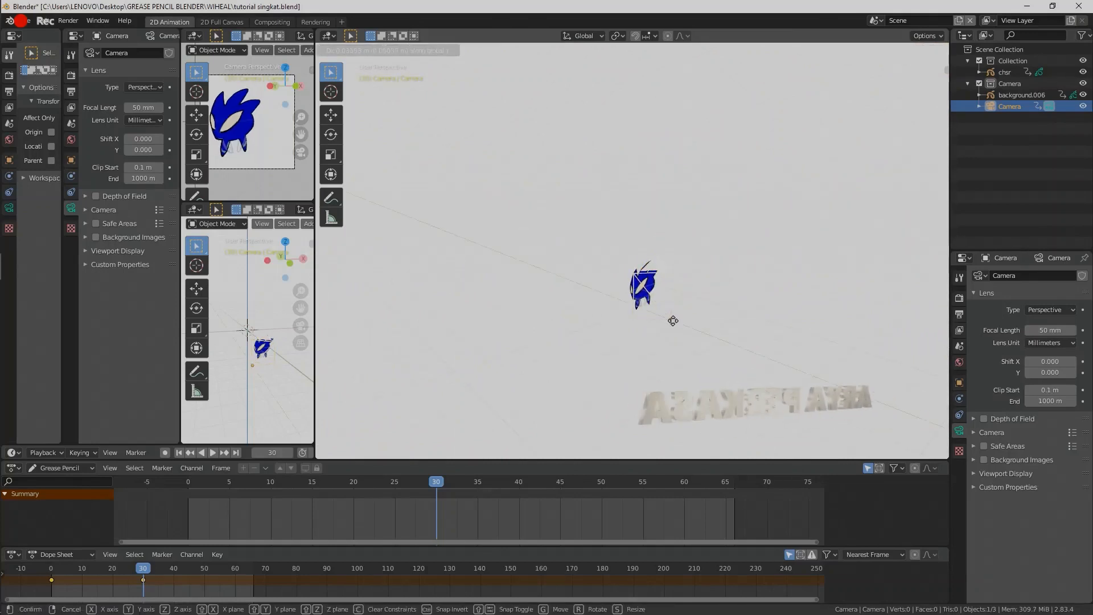
{"action": "left_click", "coordinate": [682, 331]}
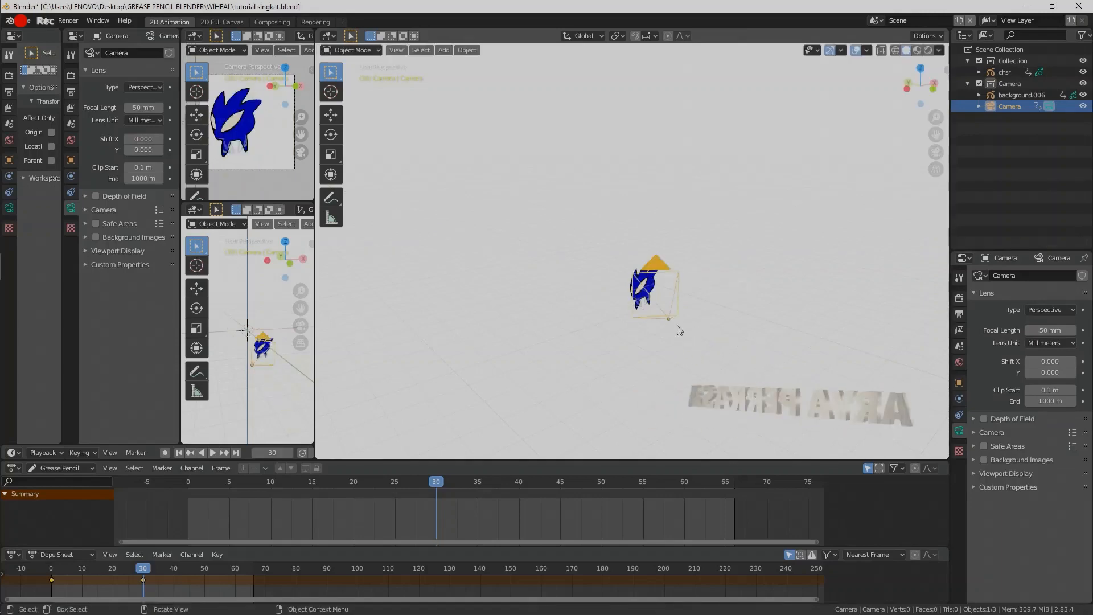
{"action": "key", "text": "g"}
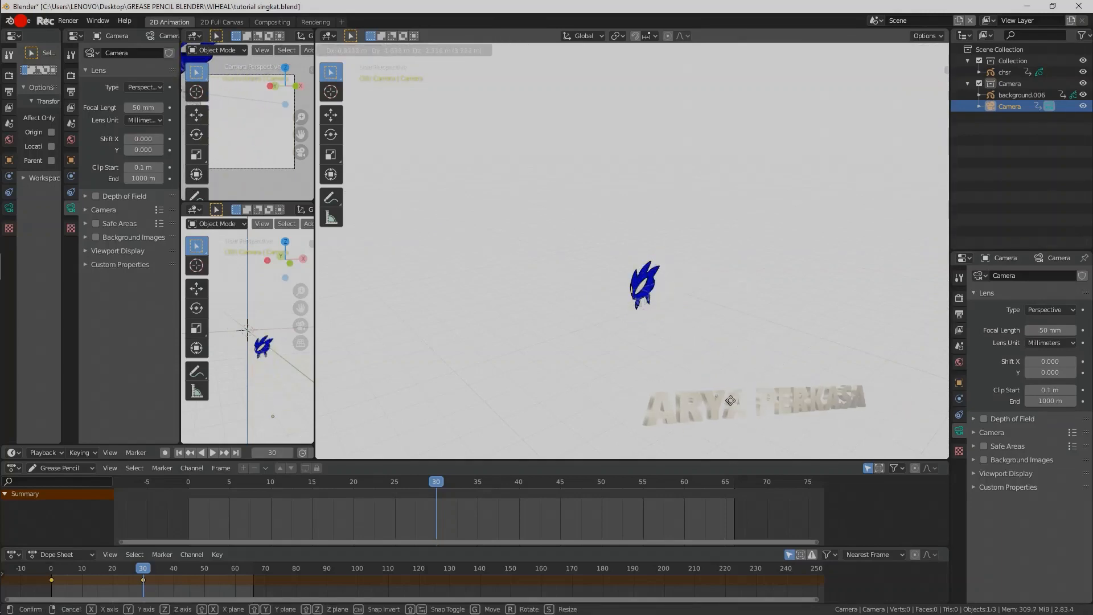
{"action": "left_click", "coordinate": [800, 323]}
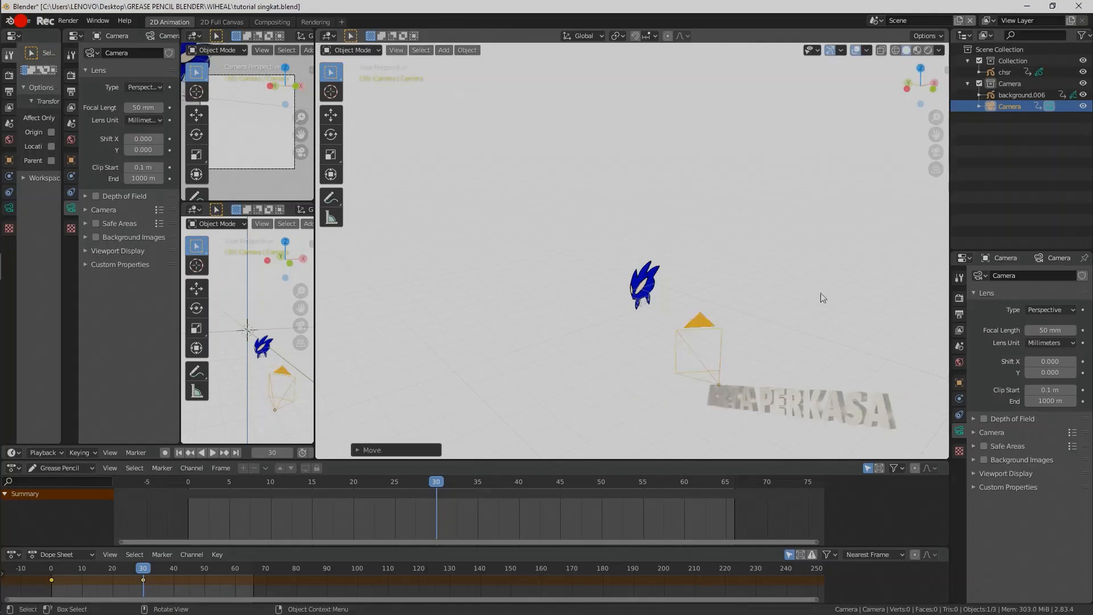
- Return to the camera view and move the camera up along the Z axis until the character is level with the frame
{"action": "left_click", "coordinate": [935, 157]}
{"action": "left_click_drag", "start_coordinate": [933, 122], "coordinate": [767, 277]}
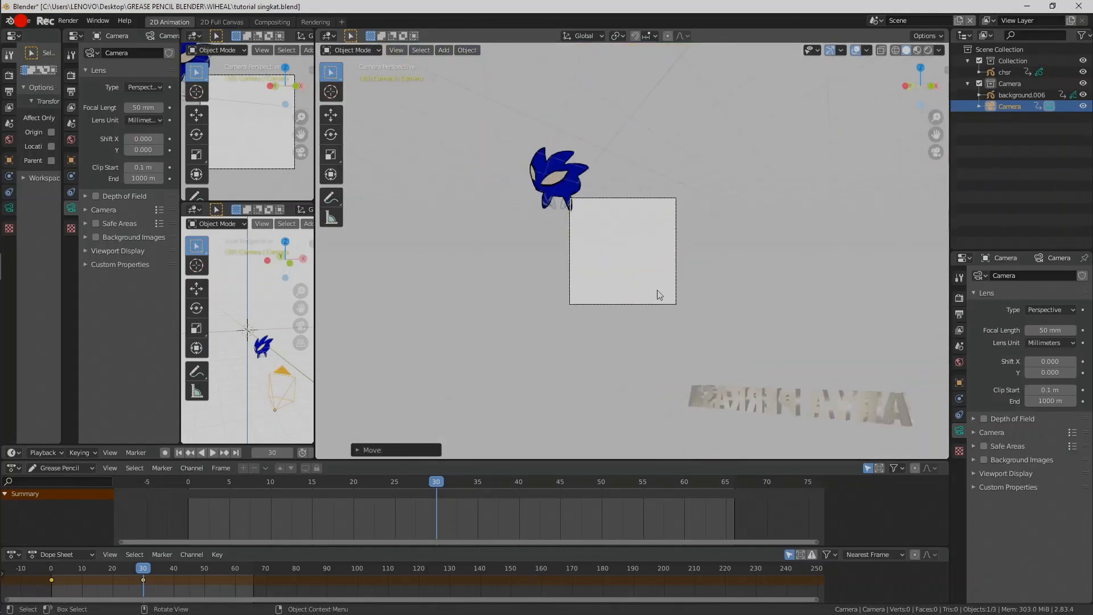
{"action": "key", "text": "g"}
{"action": "key", "text": "z"}
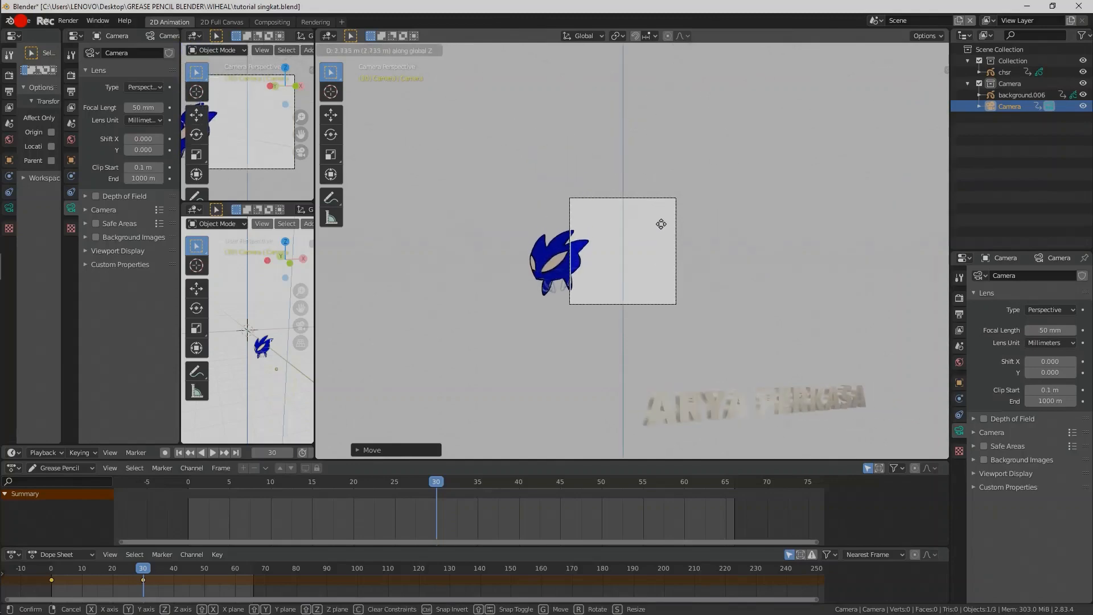
{"action": "left_click", "coordinate": [661, 224]}
- Rotate the camera around the Z axis until the character is inside the frame, and insert a keyframe at frame 30
{"action": "key", "text": "r"}
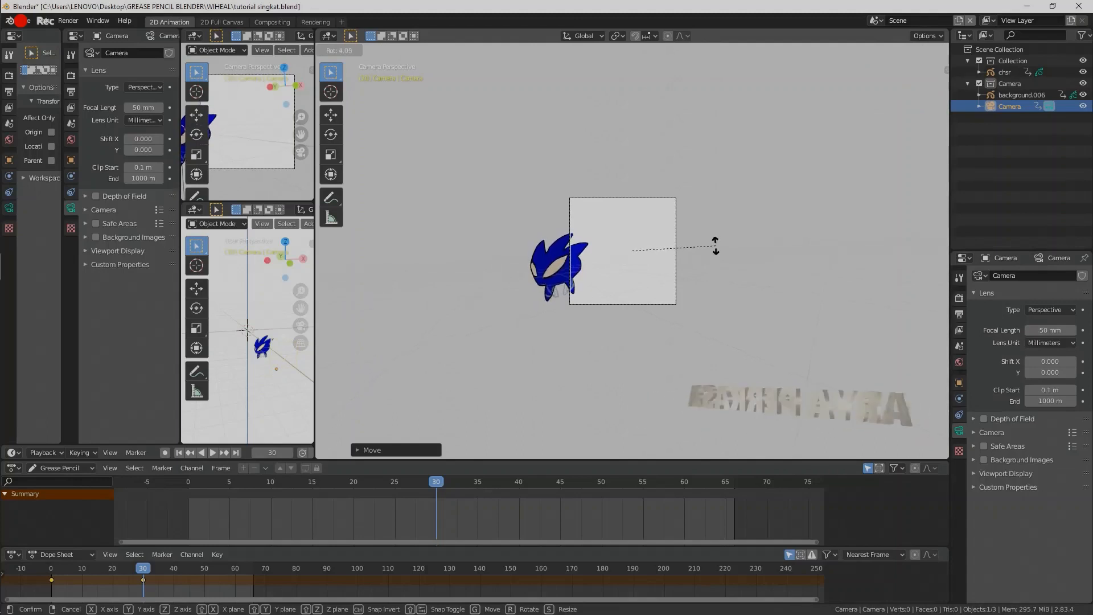
{"action": "key", "text": "z"}
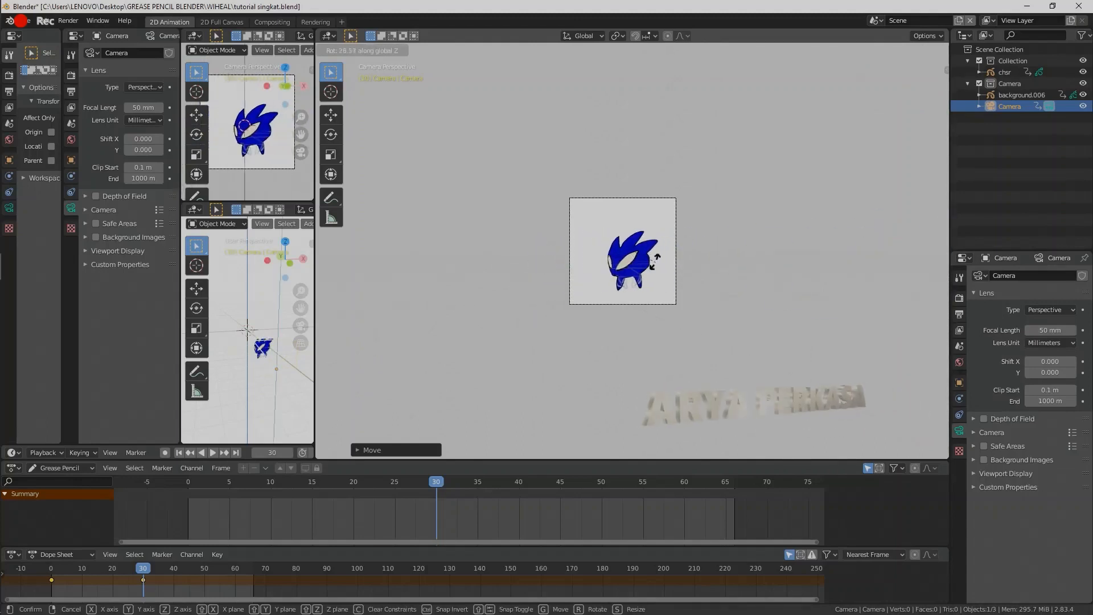
{"action": "left_click", "coordinate": [671, 264]}
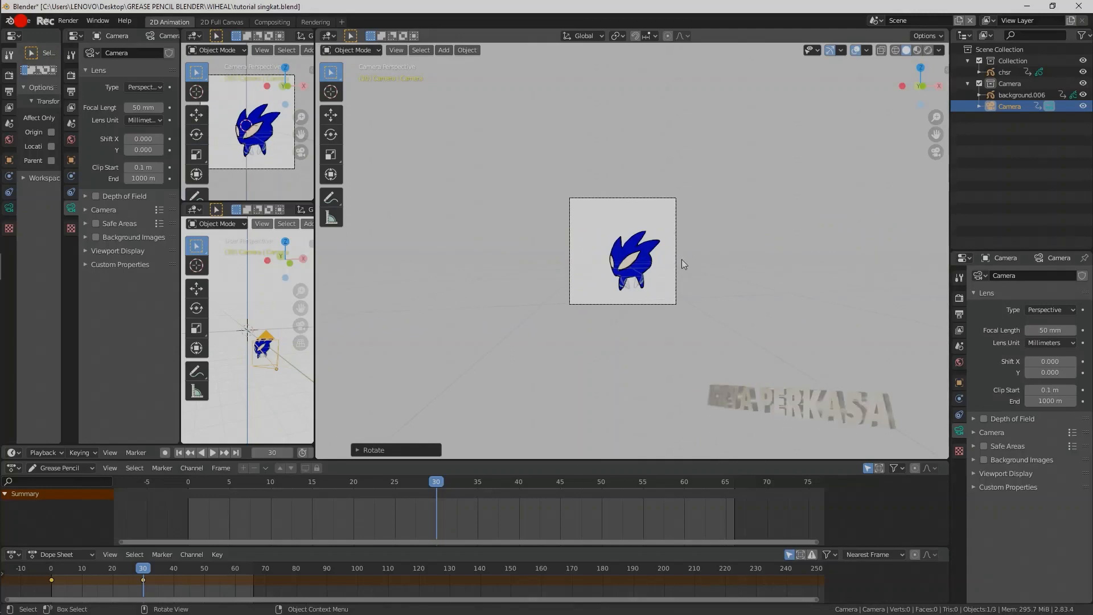
{"action": "key", "text": "i"}
{"action": "left_click", "coordinate": [679, 264]}
- Play back and scrub through the animation to check the camera motion
{"action": "key", "text": "space"}
{"action": "left_click_drag", "start_coordinate": [166, 575], "coordinate": [70, 575]}
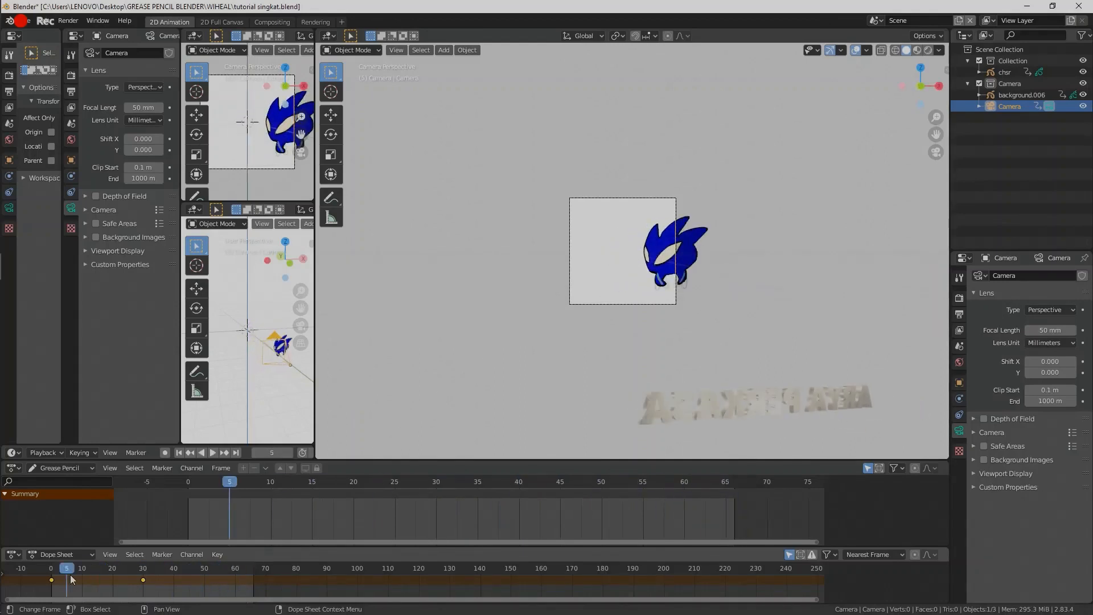
{"action": "key", "text": "space"}
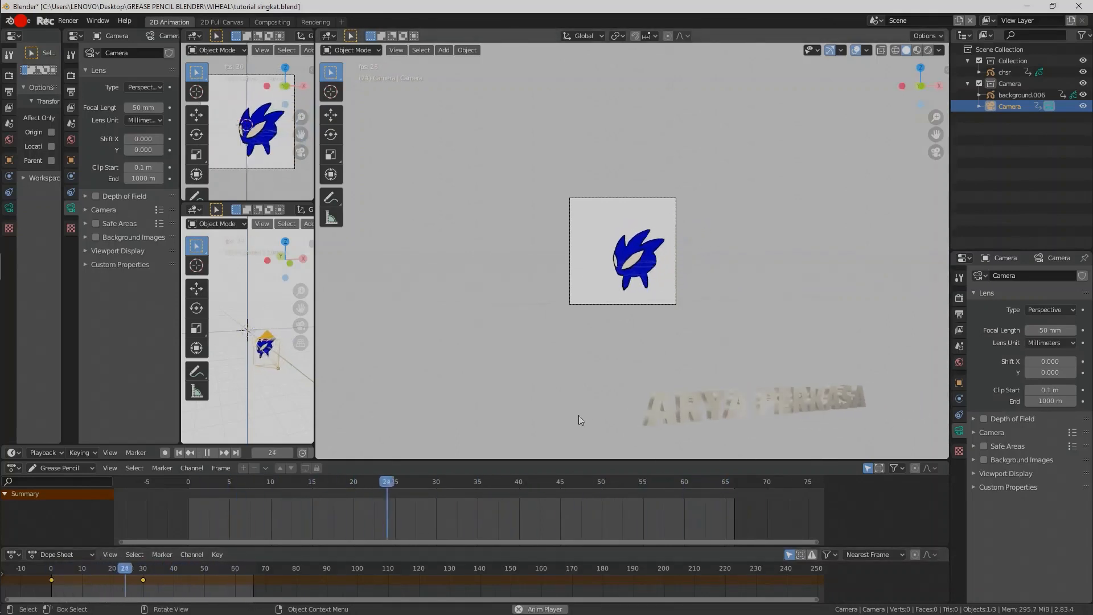
{"action": "key", "text": "Escape"}
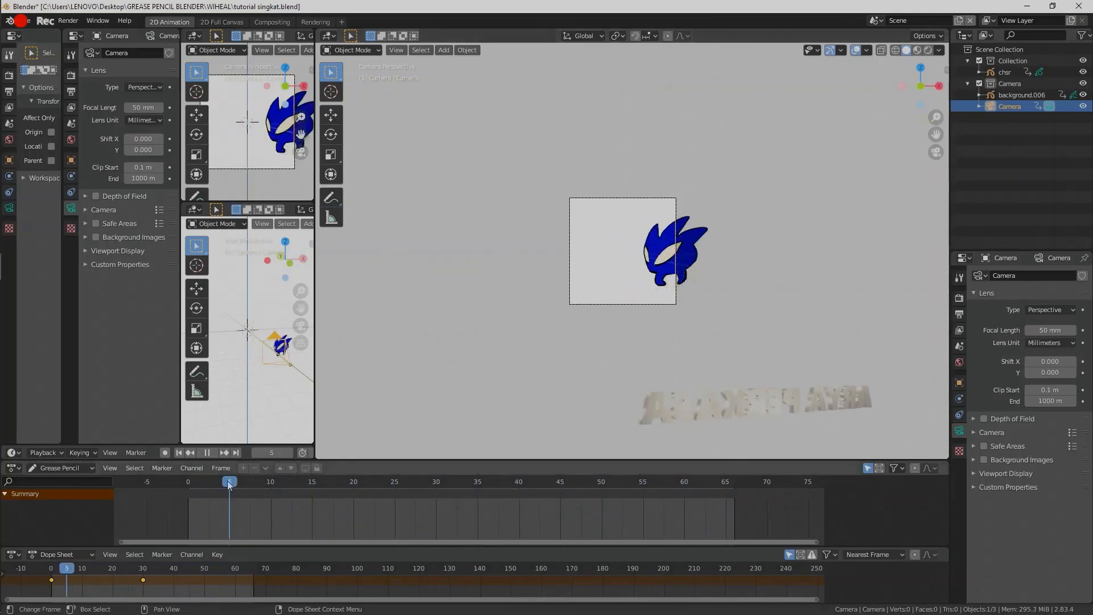
{"action": "left_click_drag", "start_coordinate": [228, 484], "coordinate": [239, 485]}
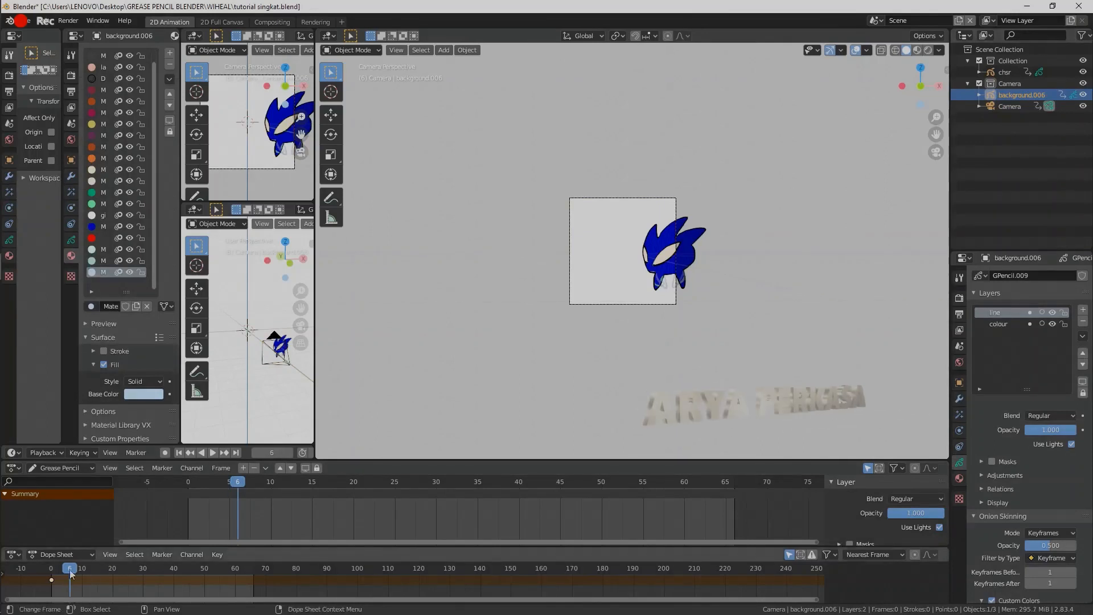
- Go to frame 0 and paint a large light-blue sky area behind the character on background.006 with Material.050
{"action": "left_click_drag", "start_coordinate": [70, 569], "coordinate": [51, 569]}
{"action": "key", "text": "space"}
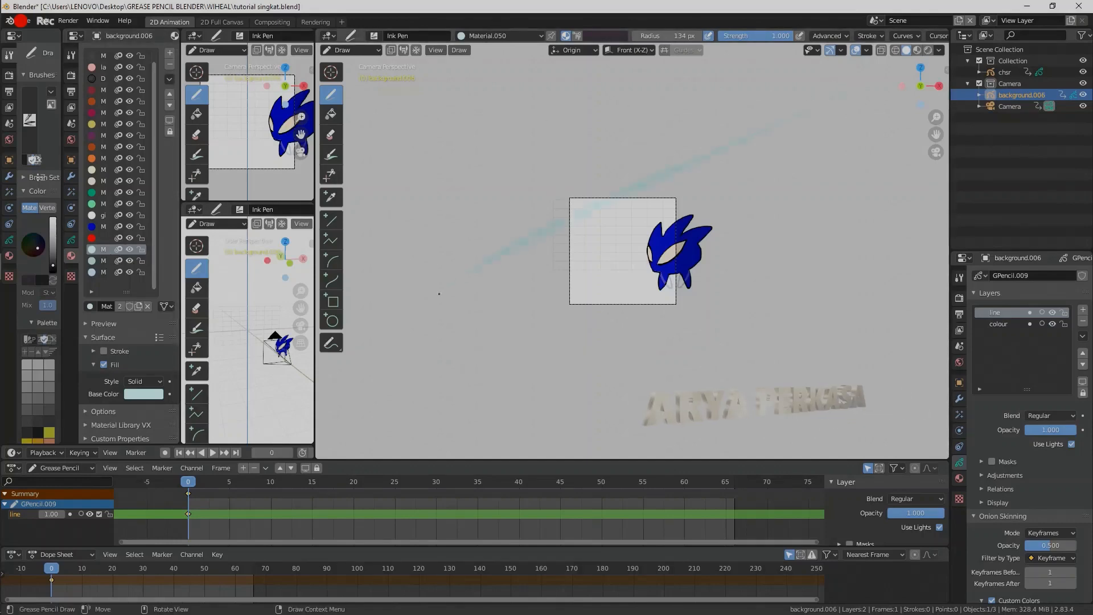
{"action": "left_click_drag", "start_coordinate": [646, 367], "coordinate": [366, 355]}
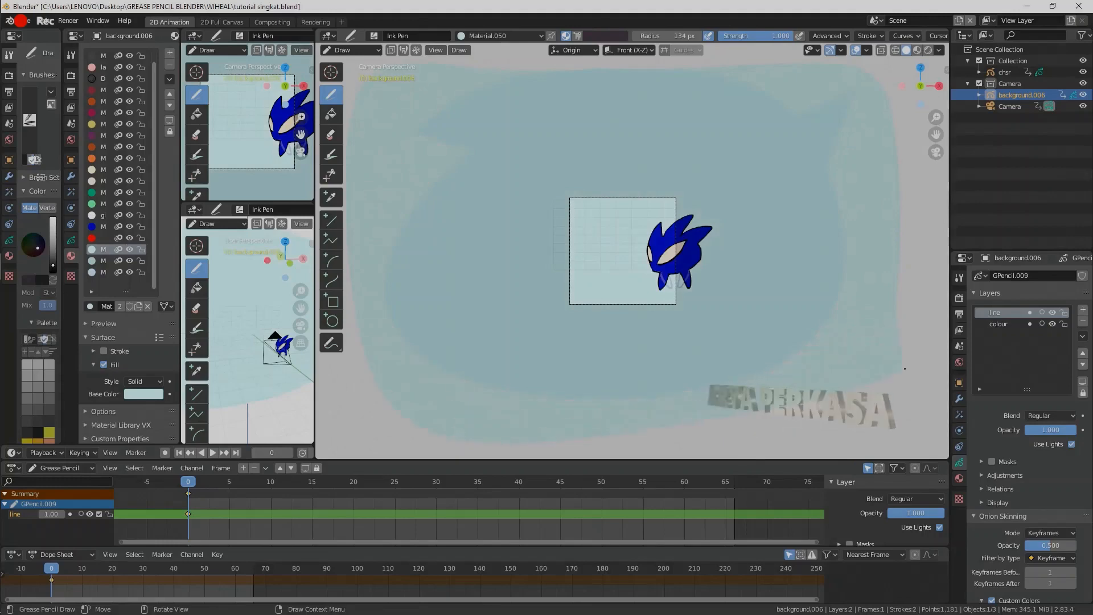
- Change the fill colour of the sky material to a paler blue with saturation 0.204
{"action": "left_click", "coordinate": [154, 395]}
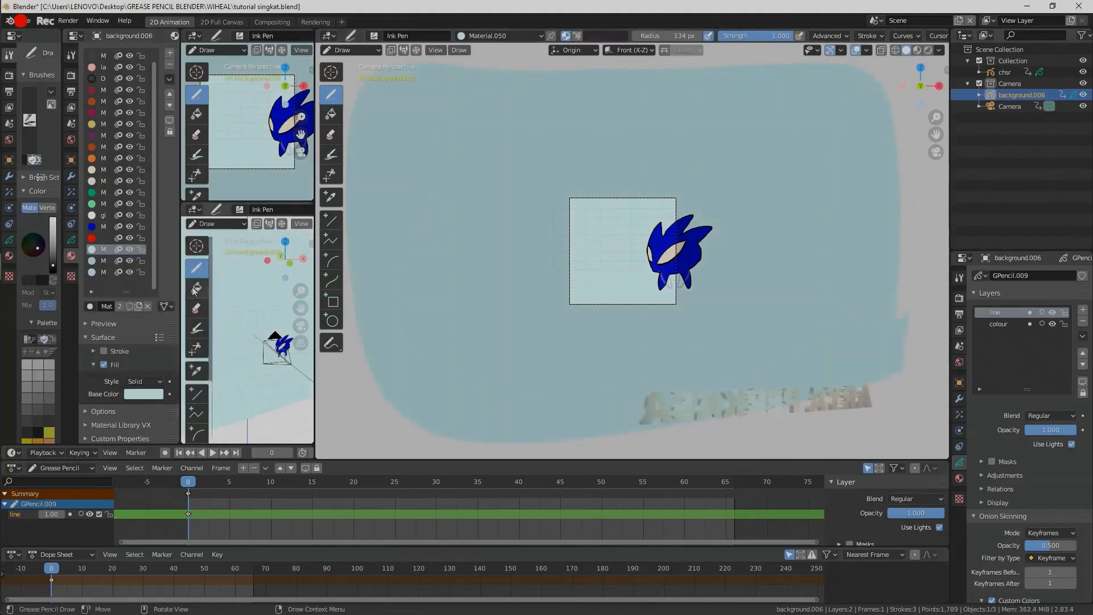
{"action": "left_click", "coordinate": [153, 394]}
{"action": "left_click", "coordinate": [171, 269]}
{"action": "left_click", "coordinate": [171, 264]}
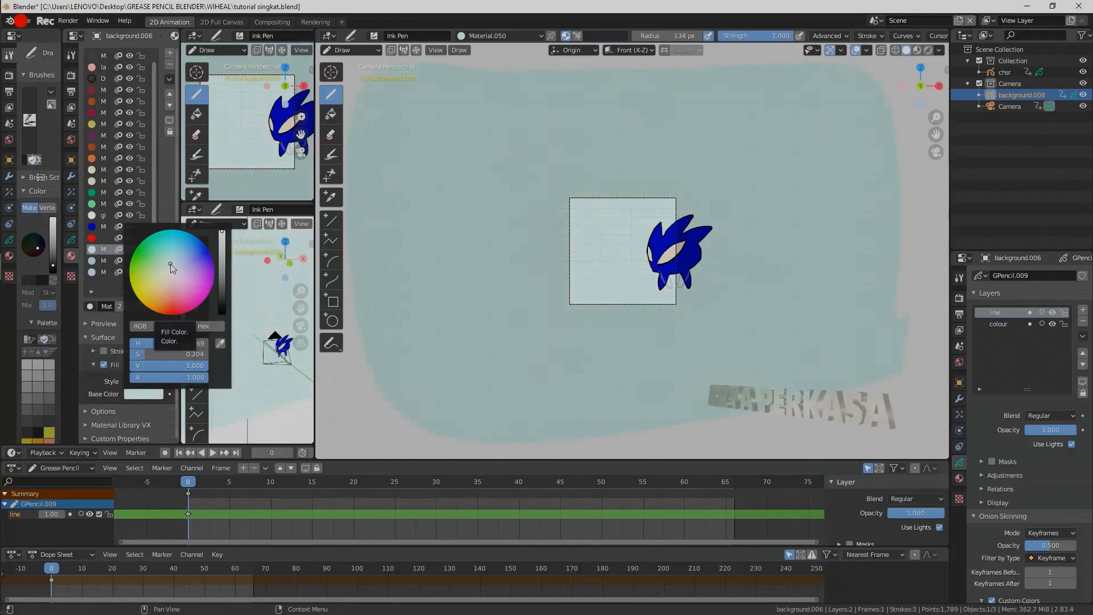
{"action": "left_click", "coordinate": [117, 271]}
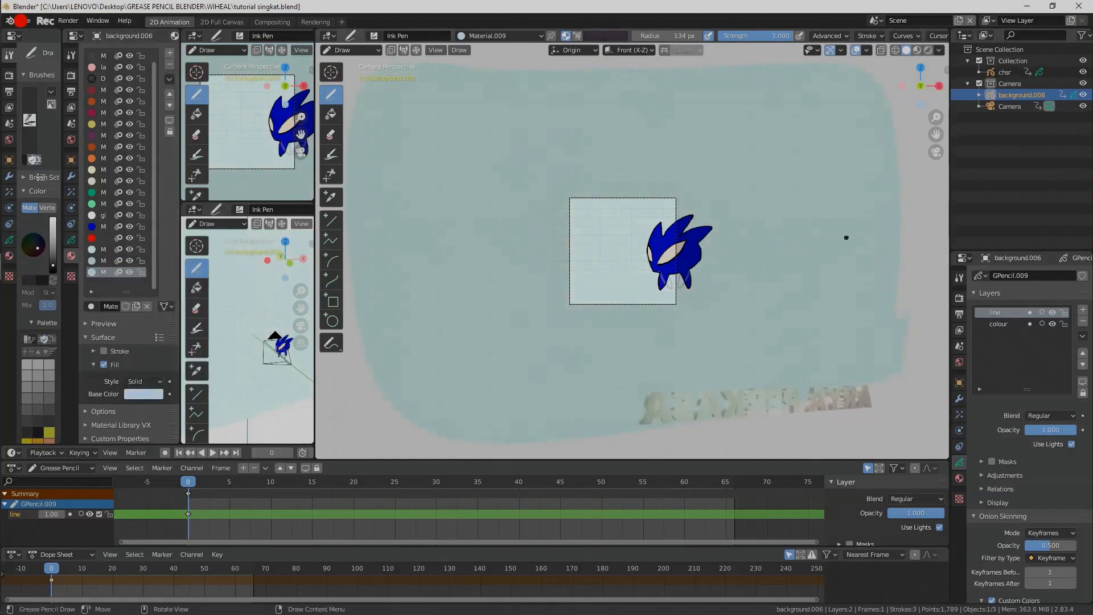
- Paint a wide green ground area with Material.005 and a tan strip along its horizon with Material.069
{"action": "left_click", "coordinate": [103, 204]}
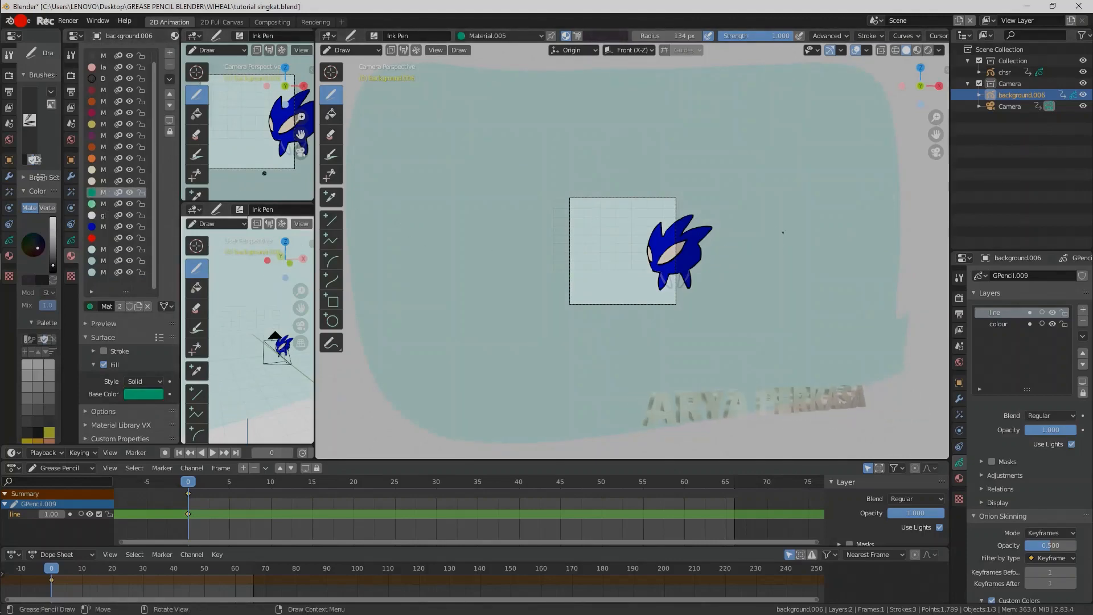
{"action": "mouse_move", "coordinate": [390, 286]}
{"action": "left_mouse_down"}
{"action": "mouse_move", "coordinate": [489, 341]}
{"action": "mouse_move", "coordinate": [922, 270]}
{"action": "mouse_move", "coordinate": [771, 255]}
{"action": "left_mouse_up"}
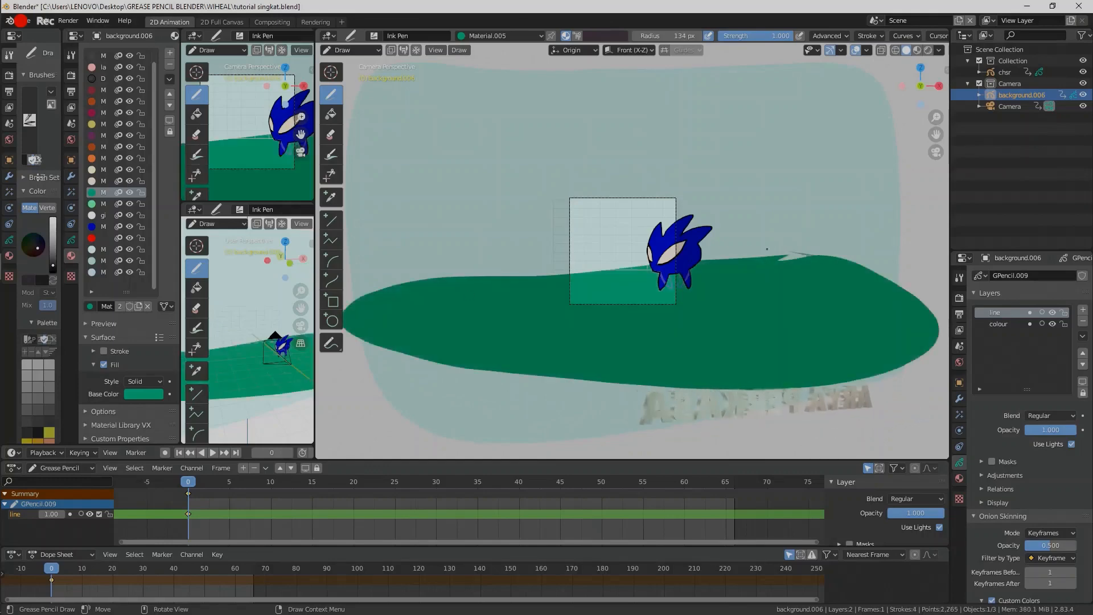
{"action": "mouse_move", "coordinate": [415, 272]}
{"action": "left_mouse_down"}
{"action": "mouse_move", "coordinate": [433, 392]}
{"action": "mouse_move", "coordinate": [598, 402]}
{"action": "mouse_move", "coordinate": [922, 304]}
{"action": "left_mouse_up"}
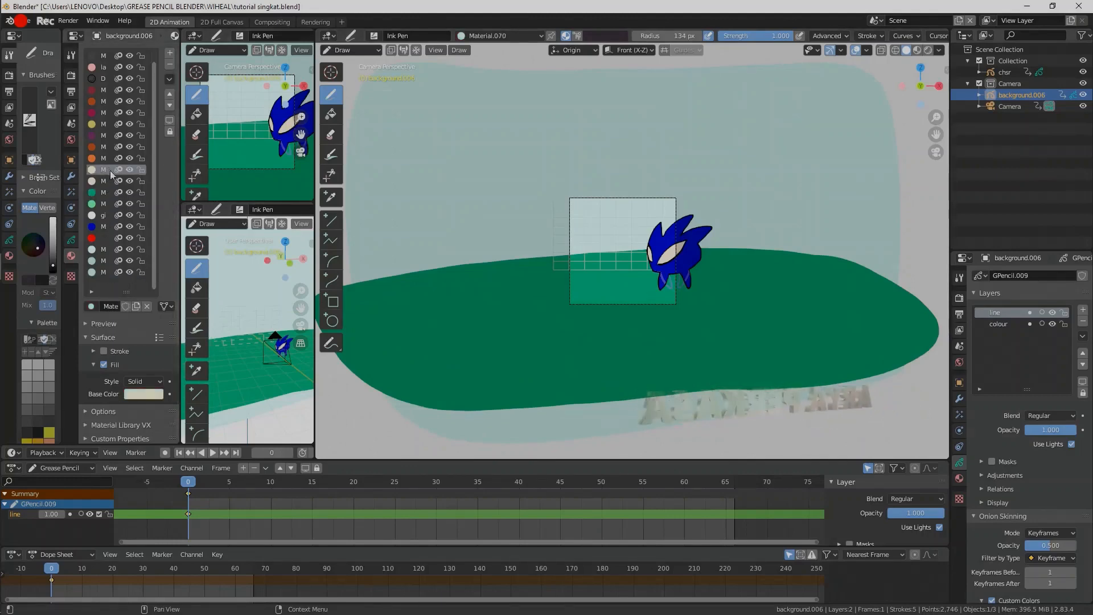
{"action": "left_click_drag", "start_coordinate": [450, 270], "coordinate": [866, 263]}
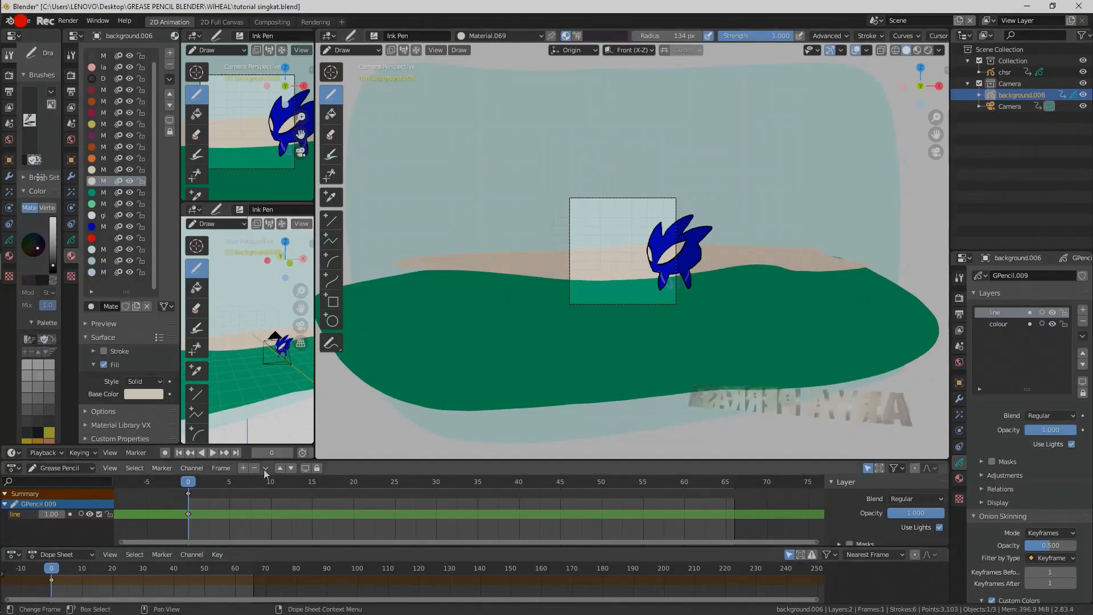
- Play back the animation against the painted background and return to frame 0
{"action": "key", "text": "space"}
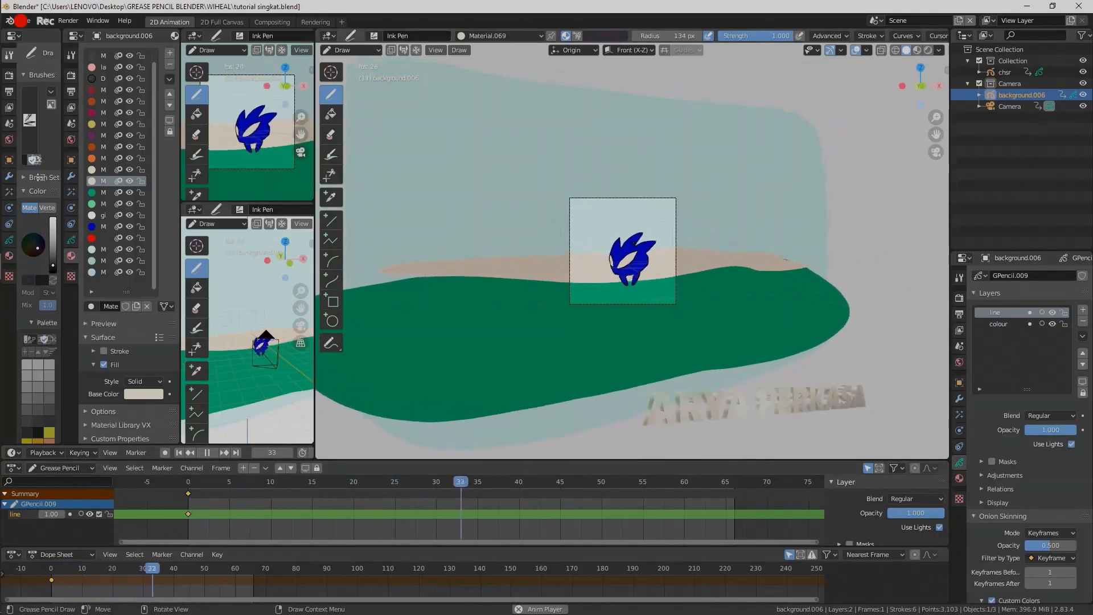
{"action": "key", "text": "space"}
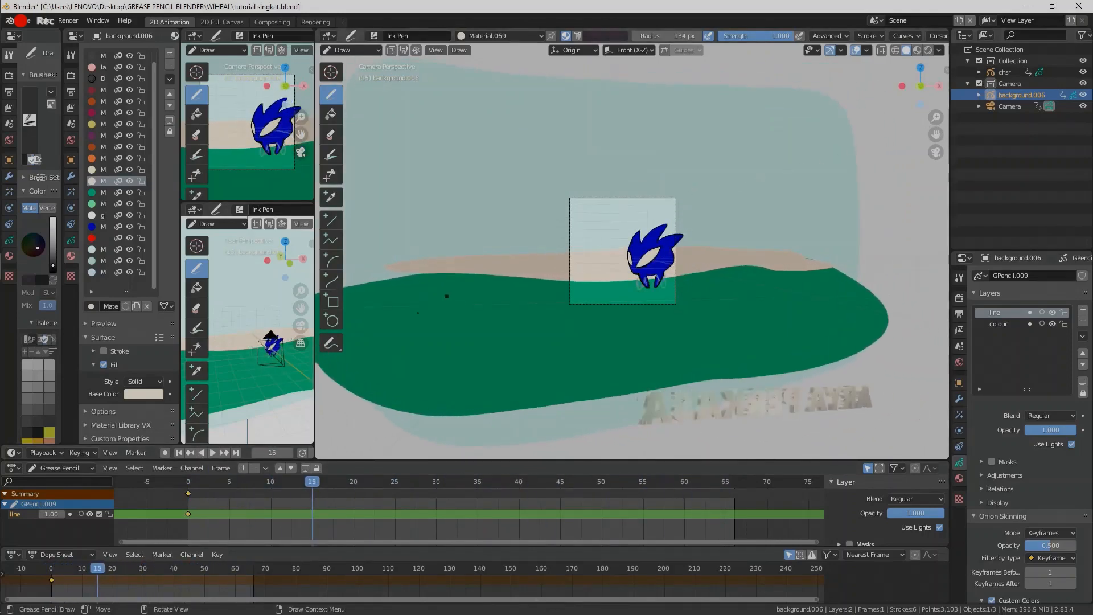
{"action": "key", "text": "shift+Left"}
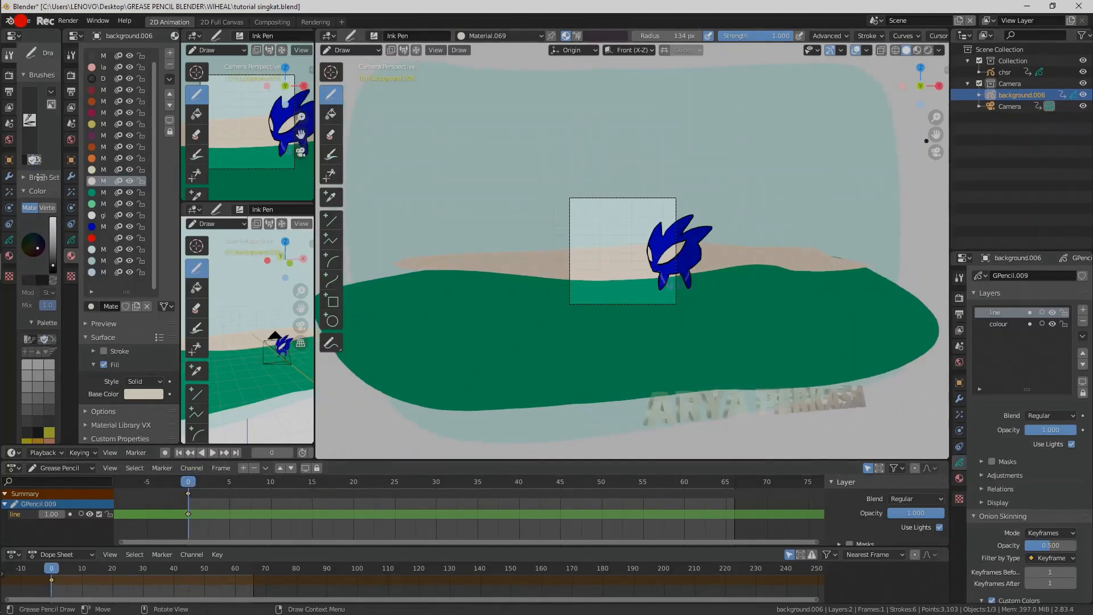
- Switch the background to Object Mode and move it farther behind the character along the Y axis
{"action": "left_click", "coordinate": [351, 51]}
{"action": "left_click", "coordinate": [353, 59]}
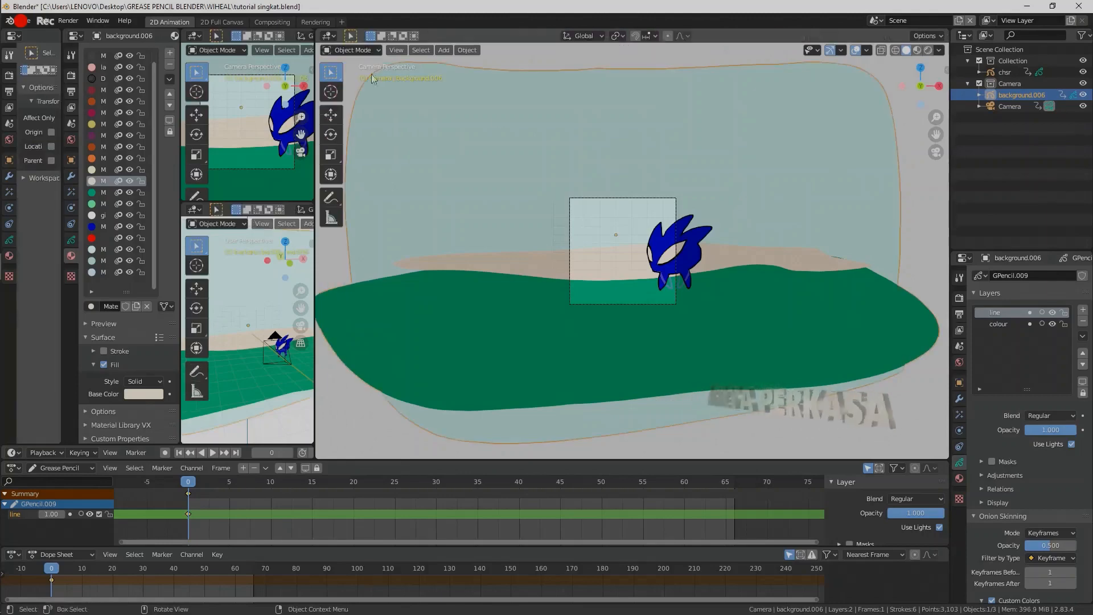
{"action": "key", "text": "g"}
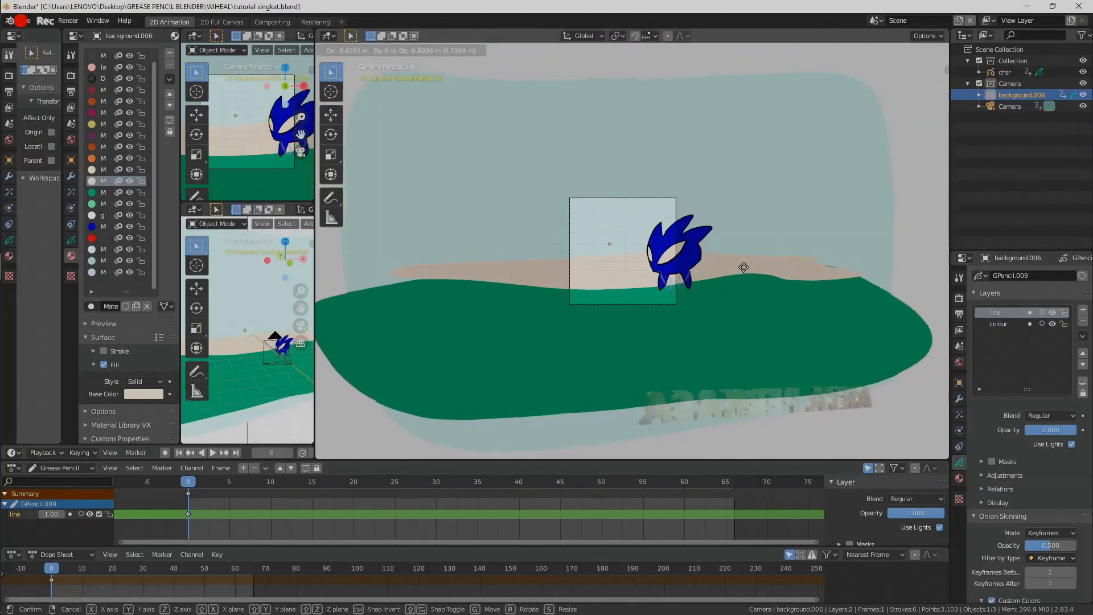
{"action": "key", "text": "y"}
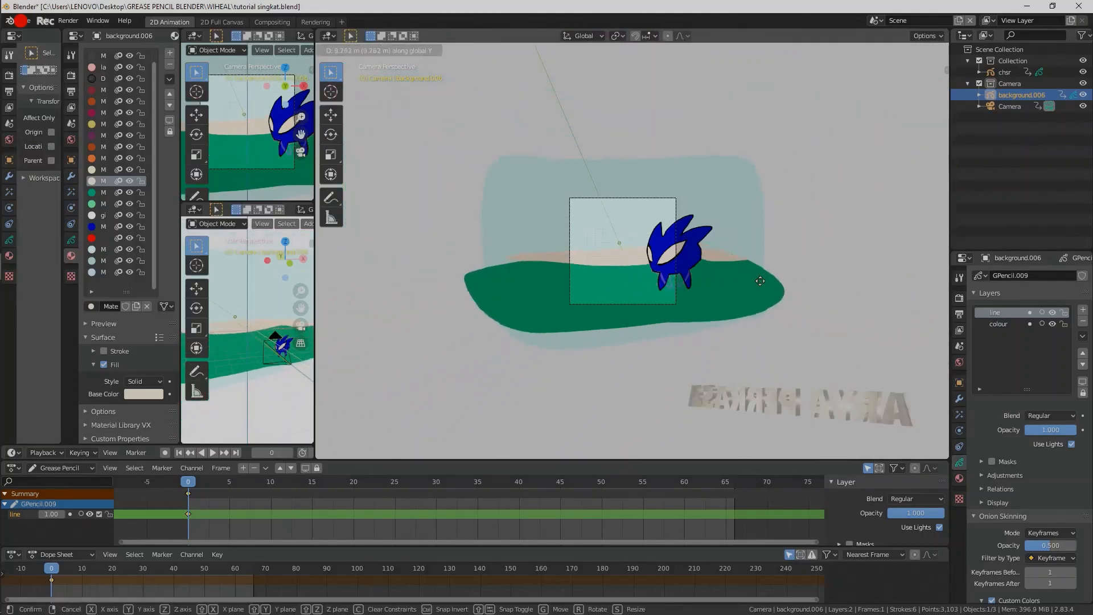
{"action": "left_click", "coordinate": [772, 264]}
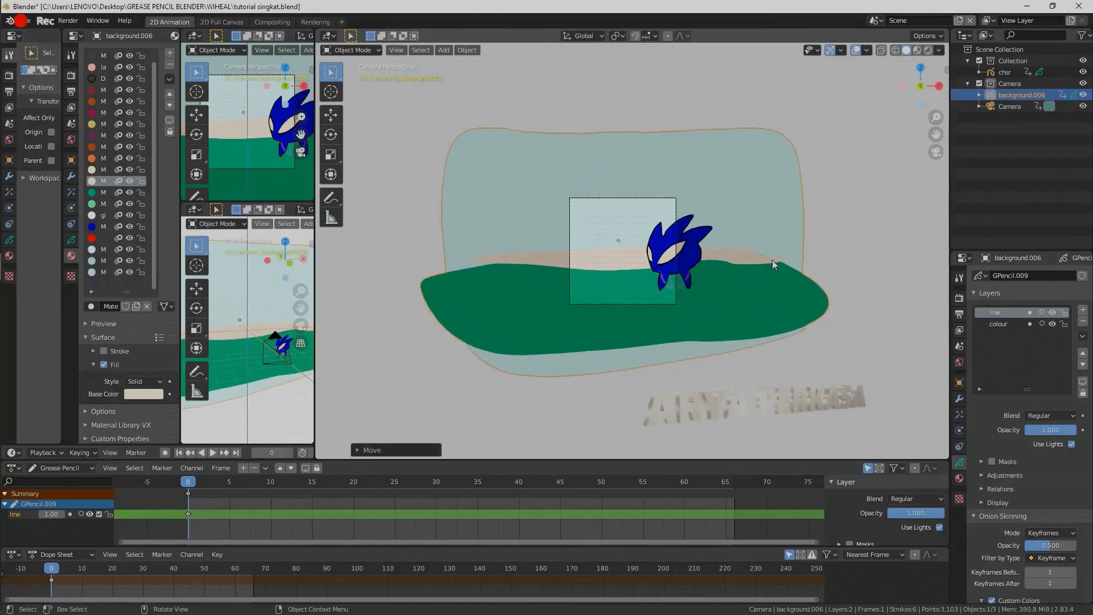
- Insert a keyframe for the moved background at frame 0 and play the animation
{"action": "key", "text": "i"}
{"action": "left_click", "coordinate": [641, 305]}
{"action": "key", "text": "space"}
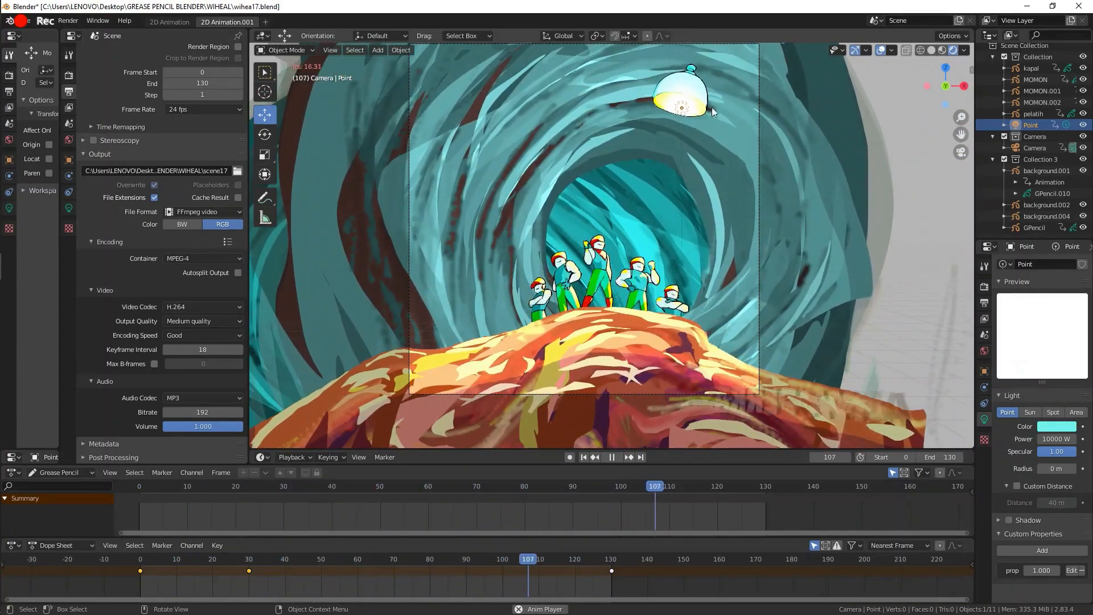
- View the wihea17.blend scene layout from outside the camera, and return to the camera view
{"action": "left_click", "coordinate": [960, 153]}
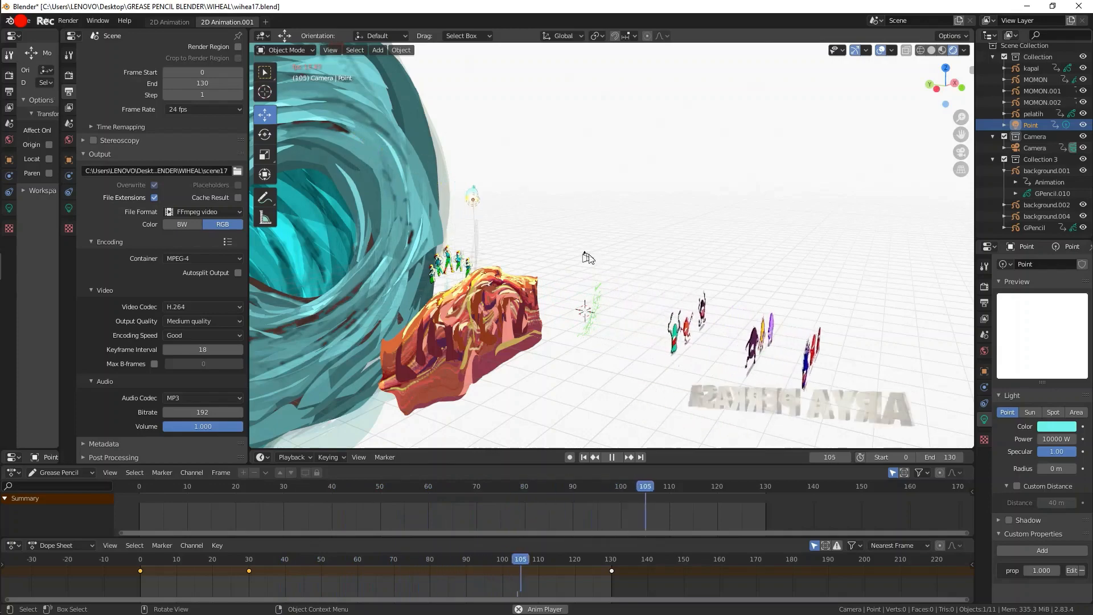
{"action": "left_click", "coordinate": [961, 152]}
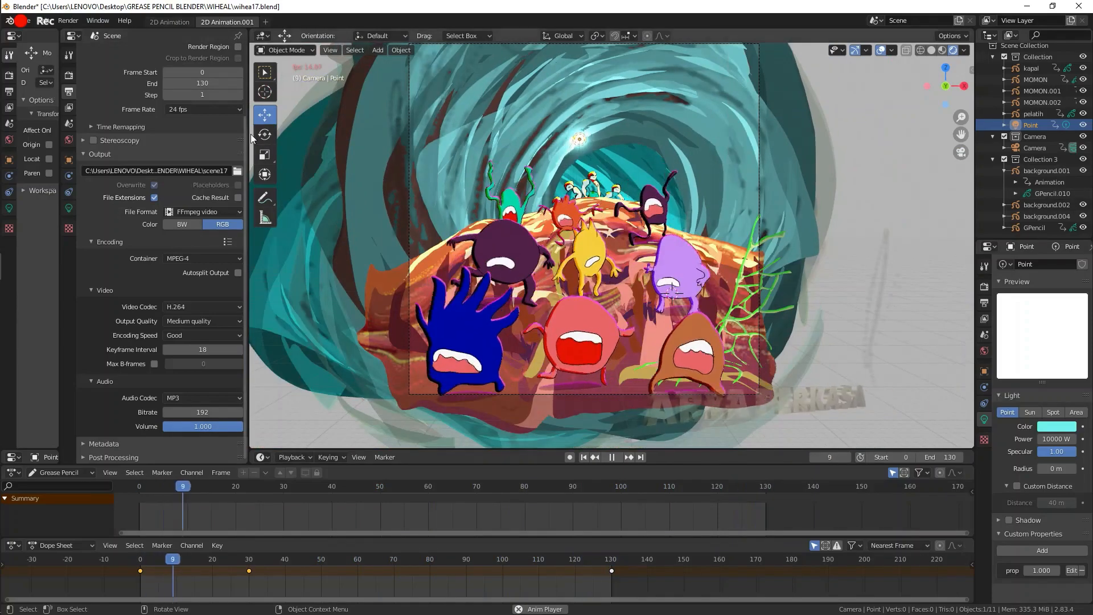
- Check the render dimensions and the output save location, and close the file browser without choosing a new folder
{"action": "scroll", "coordinate": [244, 146], "scroll_direction": "up", "scroll_amount": 4}
{"action": "left_click", "coordinate": [70, 92]}
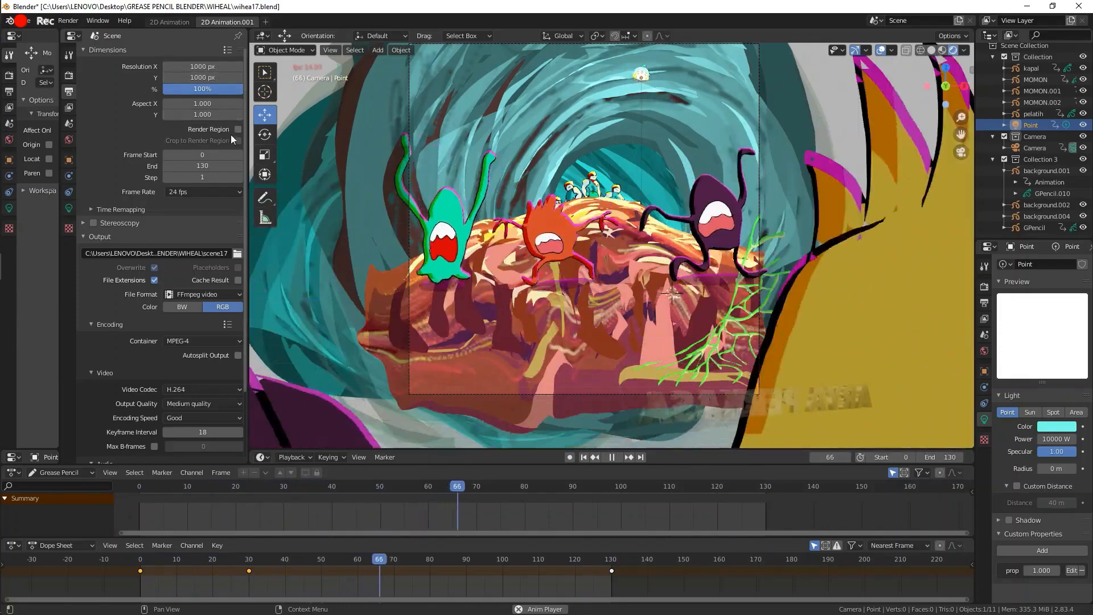
{"action": "scroll", "coordinate": [245, 171], "scroll_direction": "down", "scroll_amount": 4}
{"action": "left_click", "coordinate": [238, 175]}
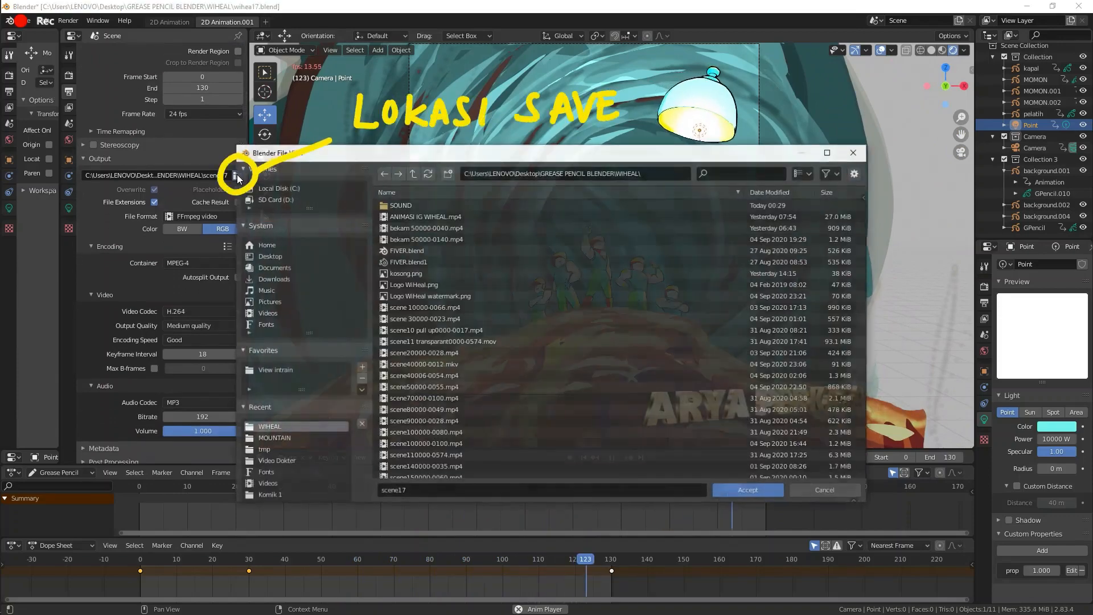
{"action": "left_click", "coordinate": [854, 153]}
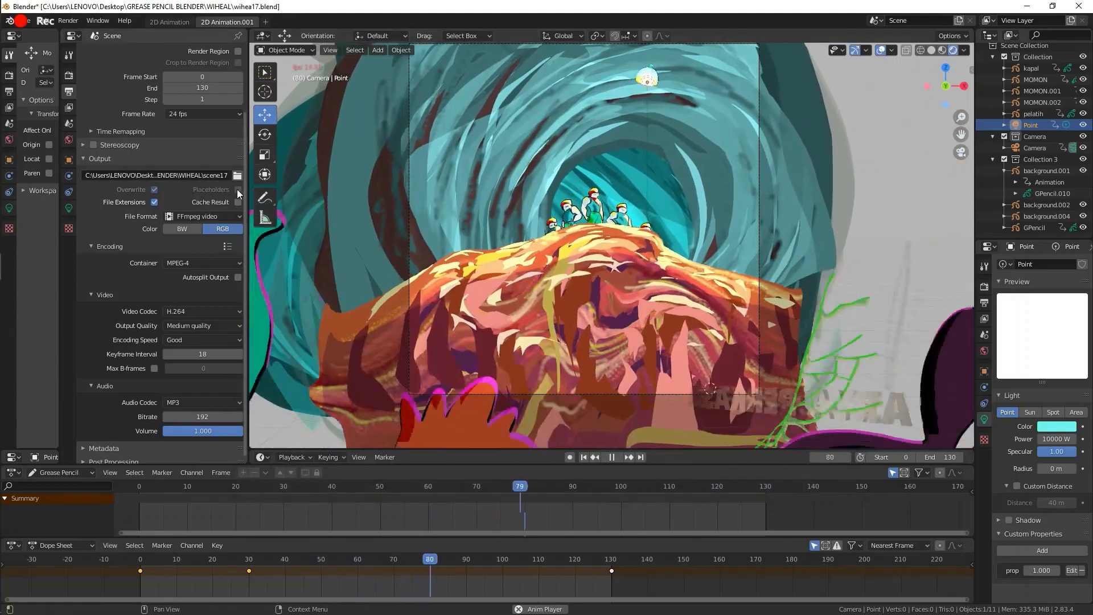
- Use FFmpeg video output in an MPEG-4 container with Autosplit Output enabled and MP3 audio, and open the render commands
{"action": "left_click", "coordinate": [203, 216]}
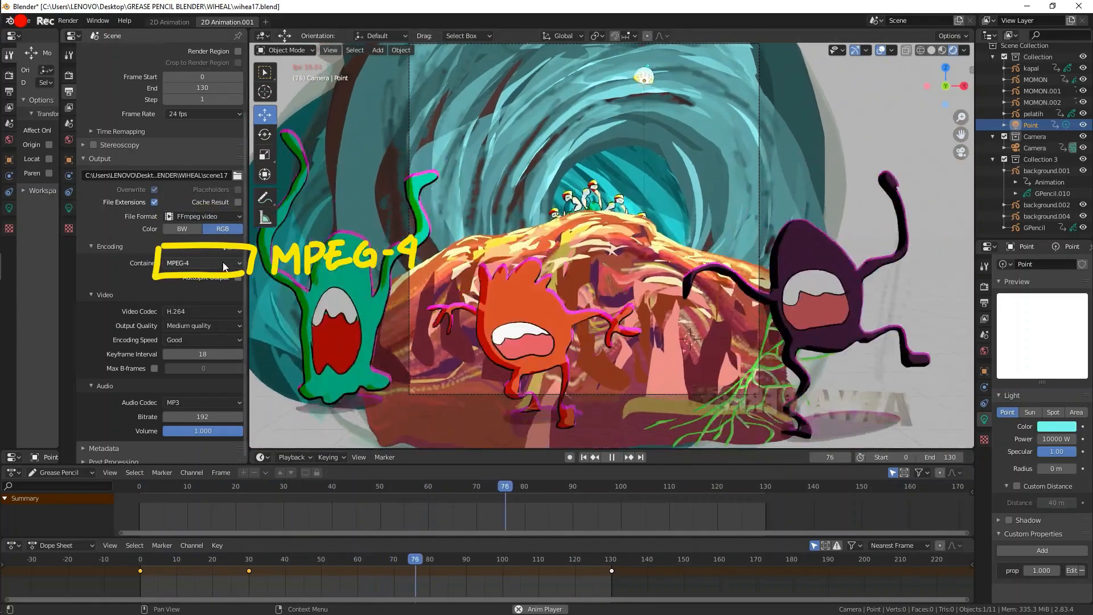
{"action": "left_click", "coordinate": [212, 259]}
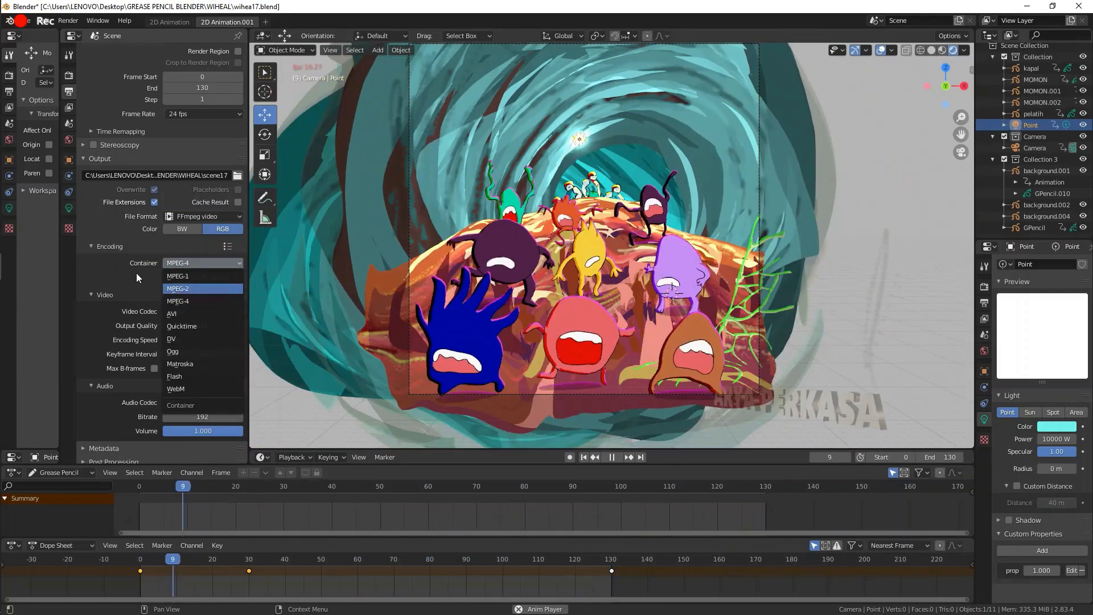
{"action": "left_click", "coordinate": [137, 277]}
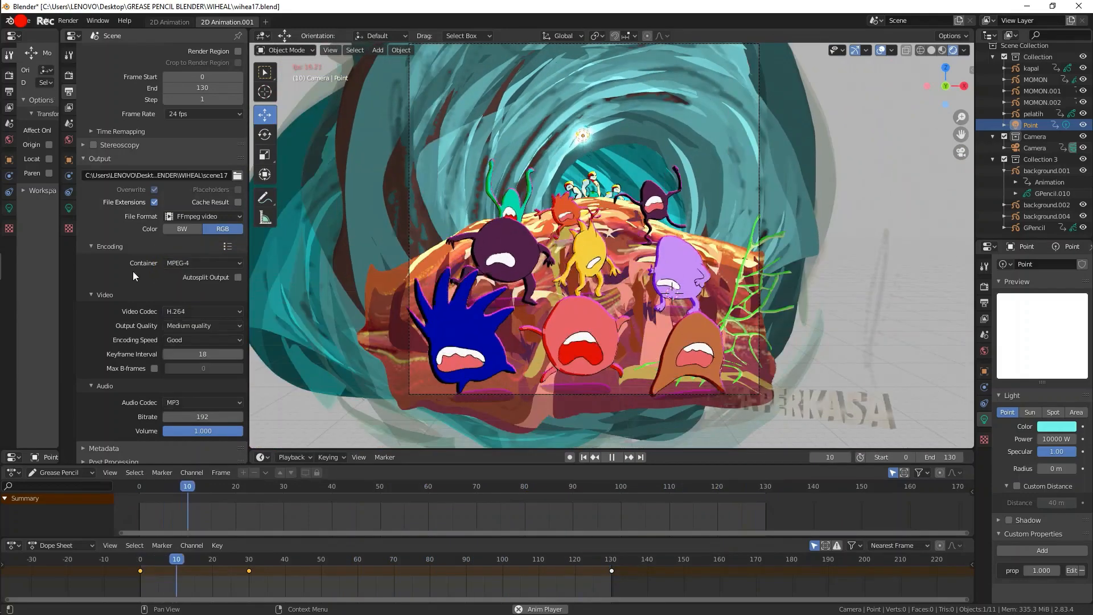
{"action": "scroll", "coordinate": [244, 336], "scroll_direction": "down", "scroll_amount": 1}
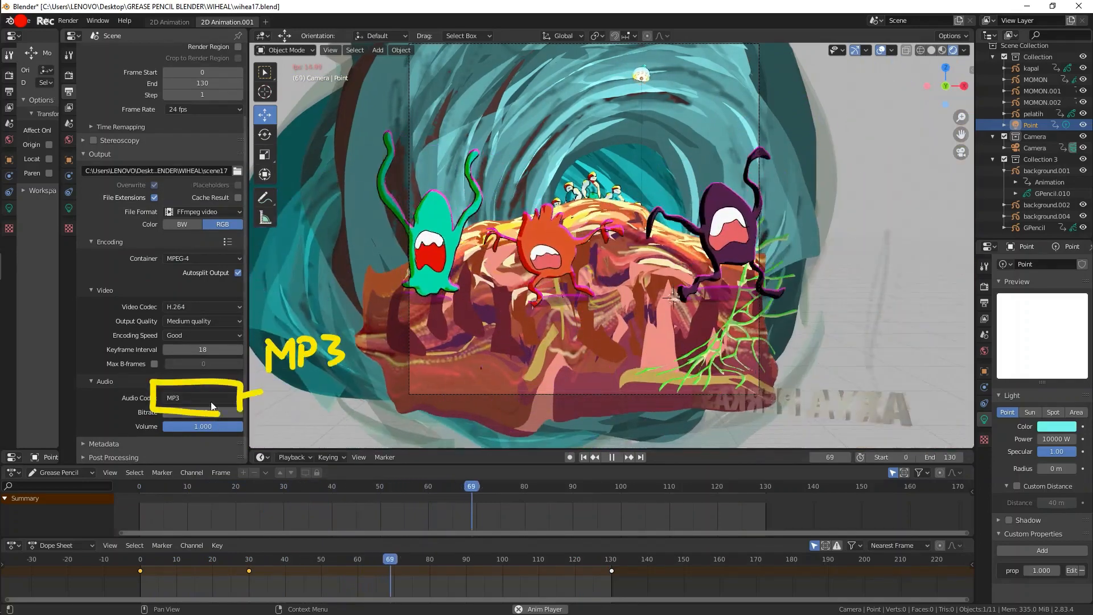
{"action": "left_click", "coordinate": [233, 399]}
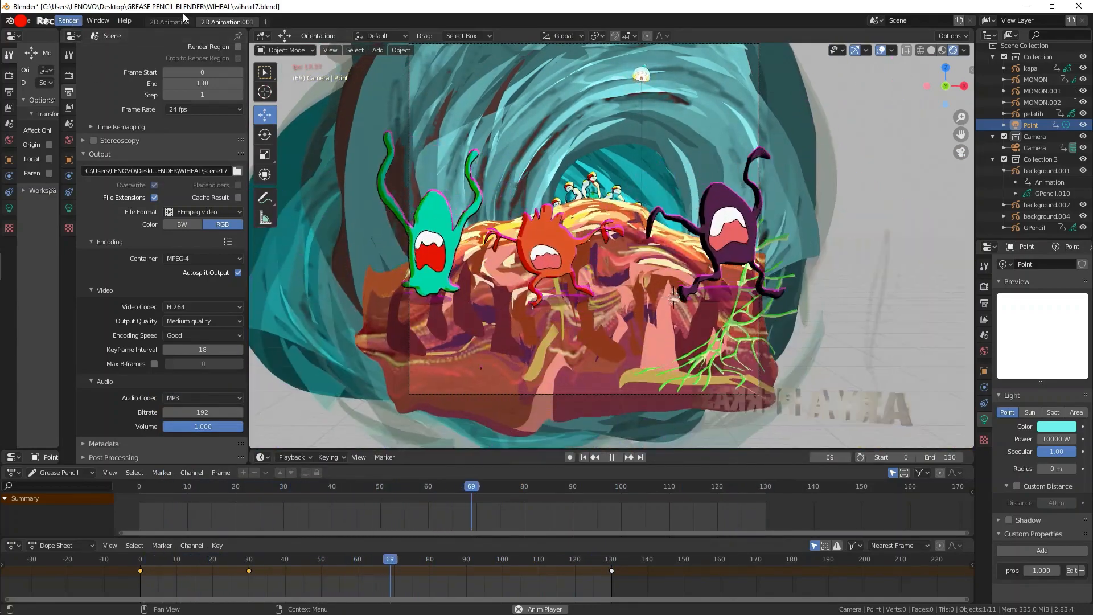
{"action": "left_click", "coordinate": [69, 20]}
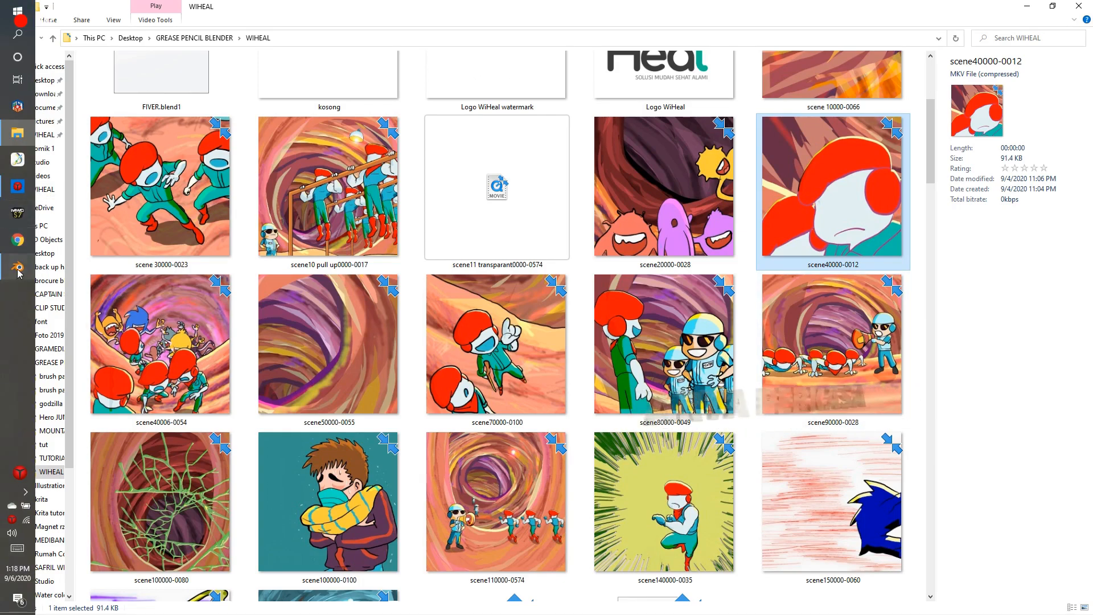
- Open another Blender window with a new Video Editing file, and widen its file browser with the bookmarks list shown
{"action": "left_click", "coordinate": [18, 269]}
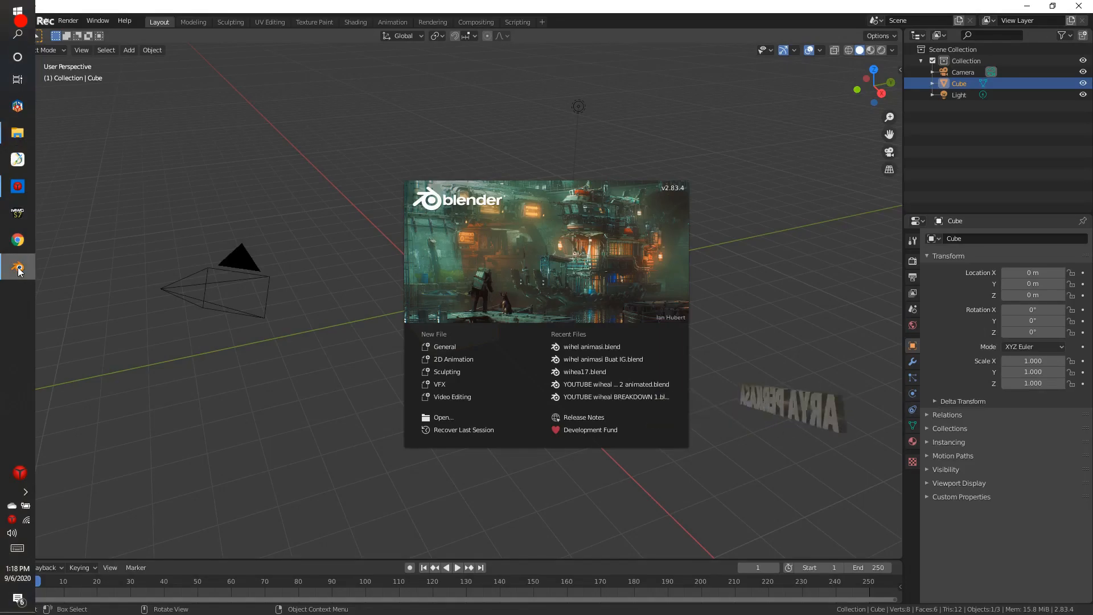
{"action": "left_click", "coordinate": [468, 398]}
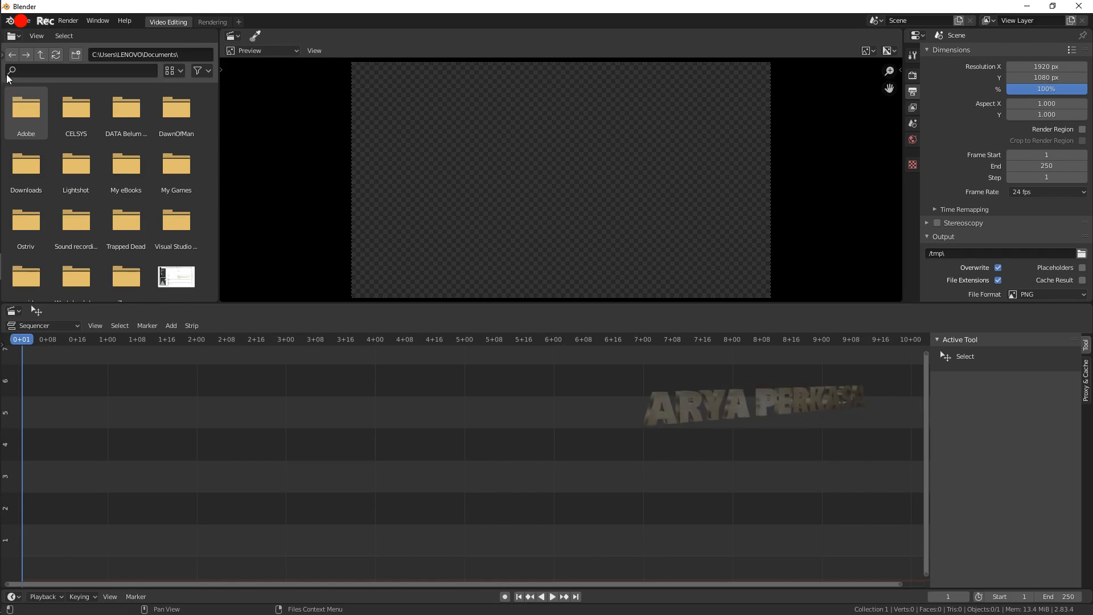
{"action": "left_click", "coordinate": [3, 55]}
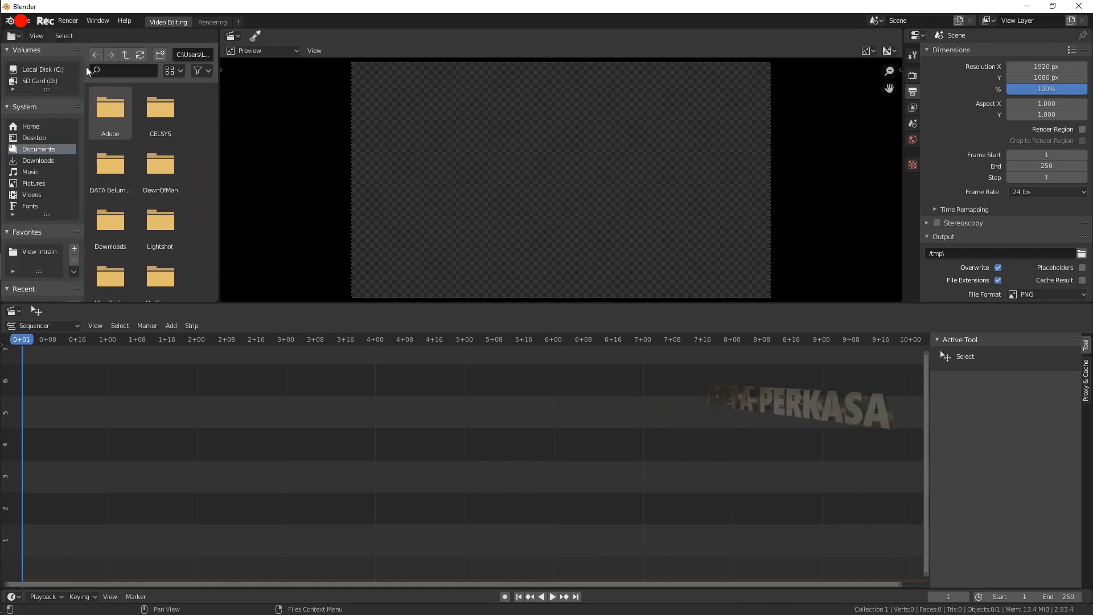
{"action": "left_click_drag", "start_coordinate": [219, 156], "coordinate": [291, 151]}
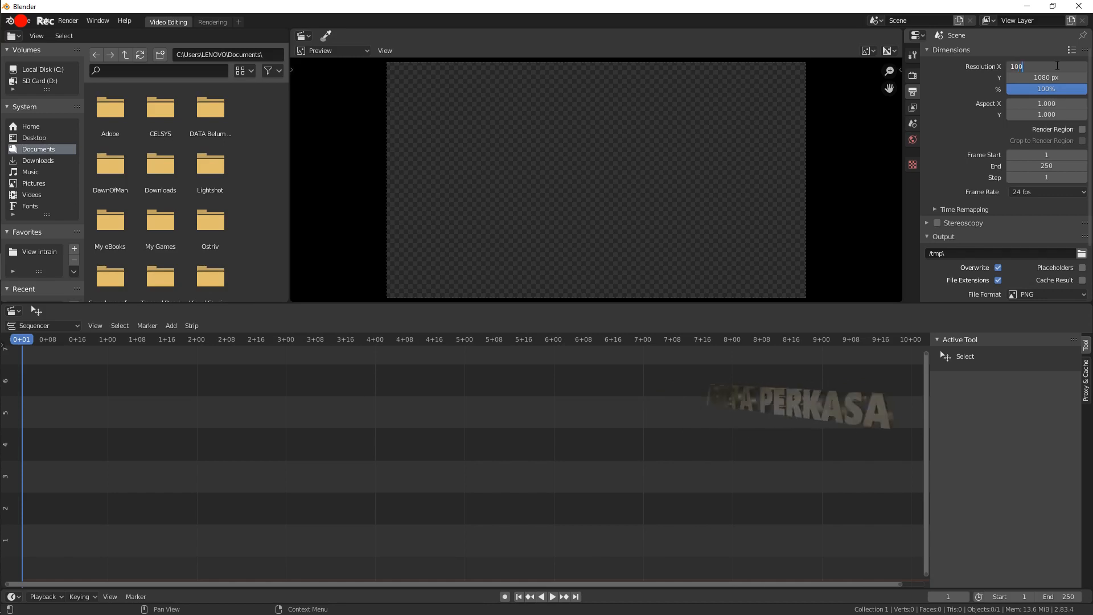
- Set the output resolution of the video editing project to 1000 × 1000 px
{"action": "type", "text": "0"}
{"action": "key", "text": "Return"}
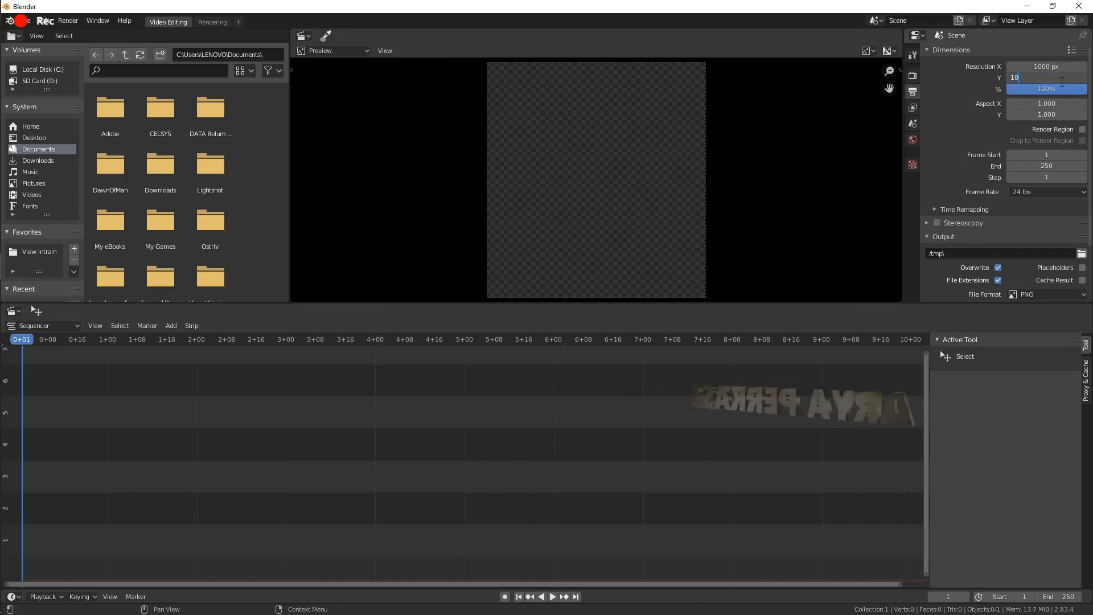
{"action": "left_click", "coordinate": [1063, 81]}
{"action": "type", "text": "1000"}
{"action": "key", "text": "Return"}
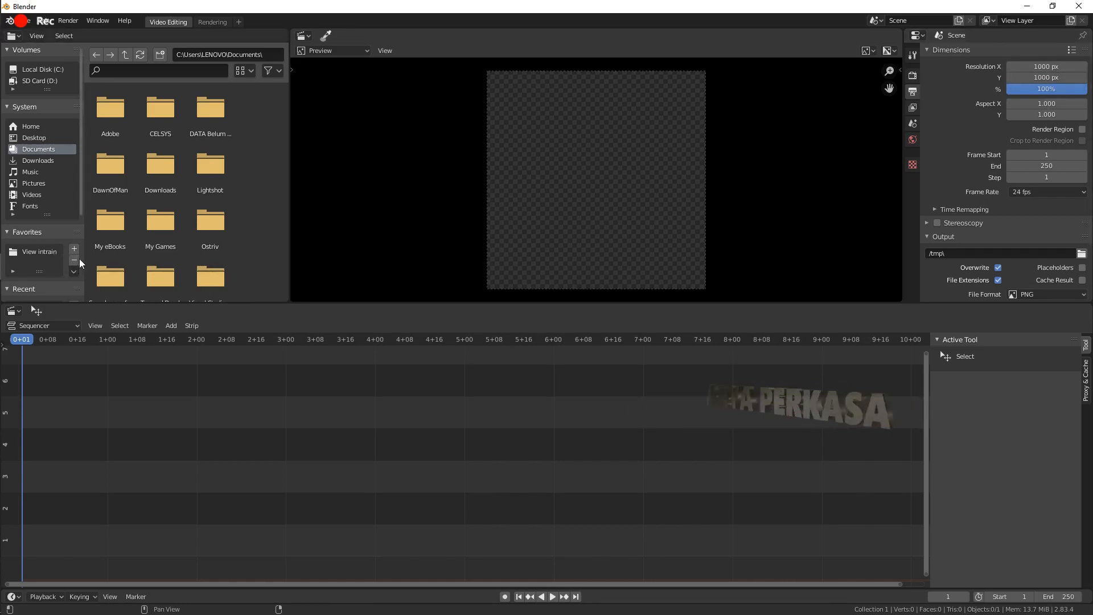
- Open the WIHEAL folder and add scene40000-0012, scene40006-0054, scene20000-0028 and scene50000-0055 to the sequencer
{"action": "left_click_drag", "start_coordinate": [81, 207], "coordinate": [80, 253]}
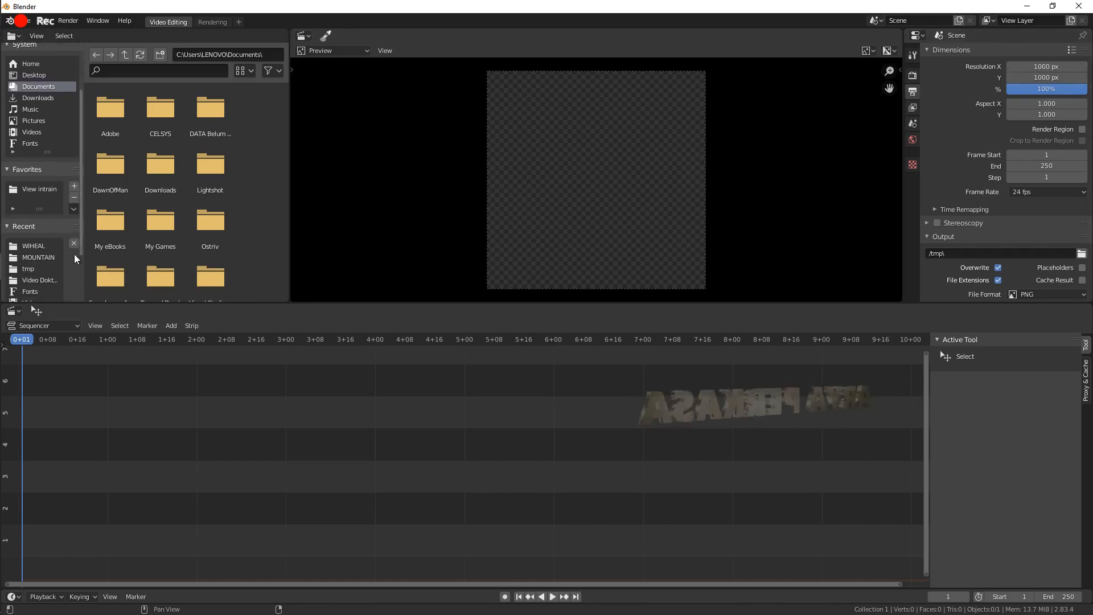
{"action": "left_click", "coordinate": [48, 246]}
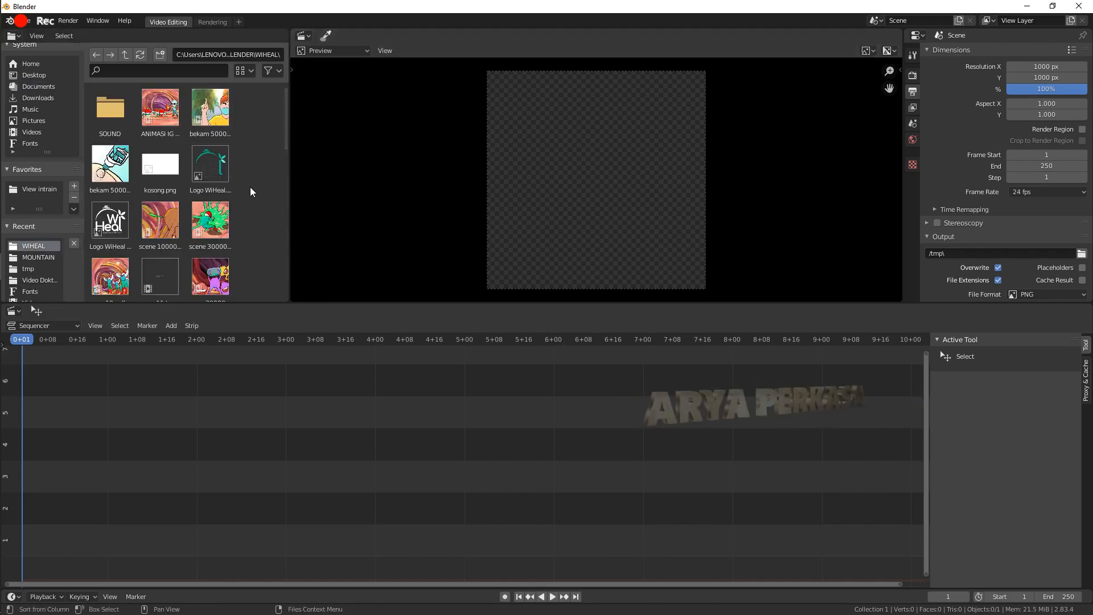
{"action": "scroll", "coordinate": [286, 160], "scroll_direction": "down", "scroll_amount": 4}
{"action": "left_click_drag", "start_coordinate": [111, 220], "coordinate": [70, 504]}
{"action": "left_click_drag", "start_coordinate": [165, 225], "coordinate": [166, 445]}
{"action": "left_click_drag", "start_coordinate": [210, 161], "coordinate": [275, 451]}
{"action": "left_click_drag", "start_coordinate": [210, 218], "coordinate": [312, 444]}
- Arrange the added scene strips one after another on channel 2, with scene50000-0055 last
{"action": "left_click_drag", "start_coordinate": [114, 482], "coordinate": [165, 516]}
{"action": "left_click_drag", "start_coordinate": [129, 444], "coordinate": [301, 510]}
{"action": "left_click_drag", "start_coordinate": [200, 419], "coordinate": [512, 505]}
- Play back the assembled sequence, stop it, and open the render commands
{"action": "key", "text": "space"}
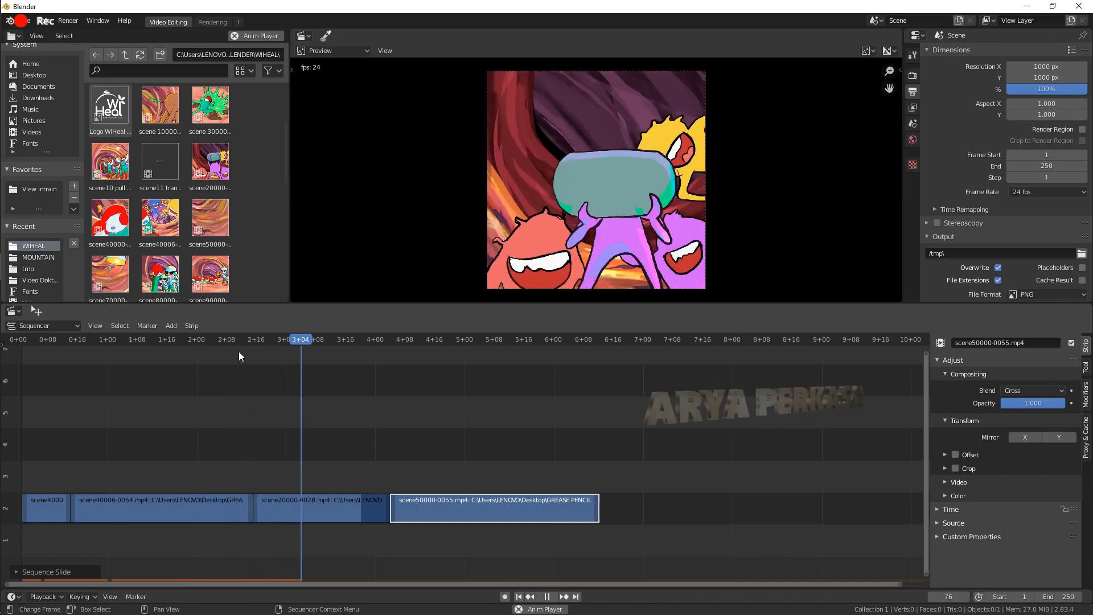
{"action": "key", "text": "space"}
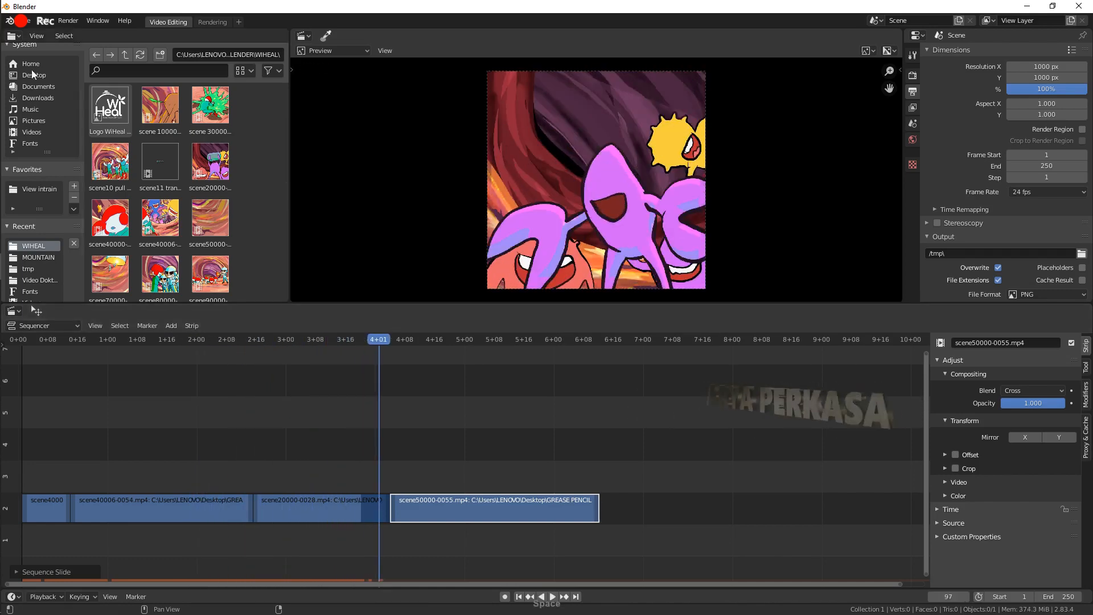
{"action": "left_click", "coordinate": [73, 21]}
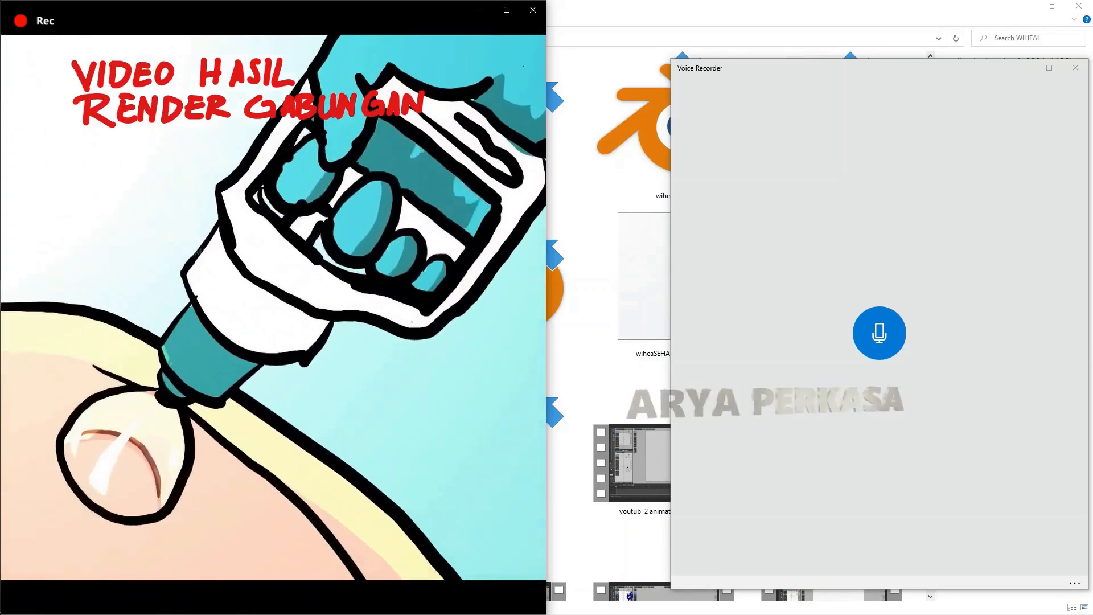
- Pause the rendered wihealanimation ig0001-1438lm video and find the frame at 0:21 where the character raises a finger to speak
{"action": "mouse_move", "coordinate": [350, 40]}
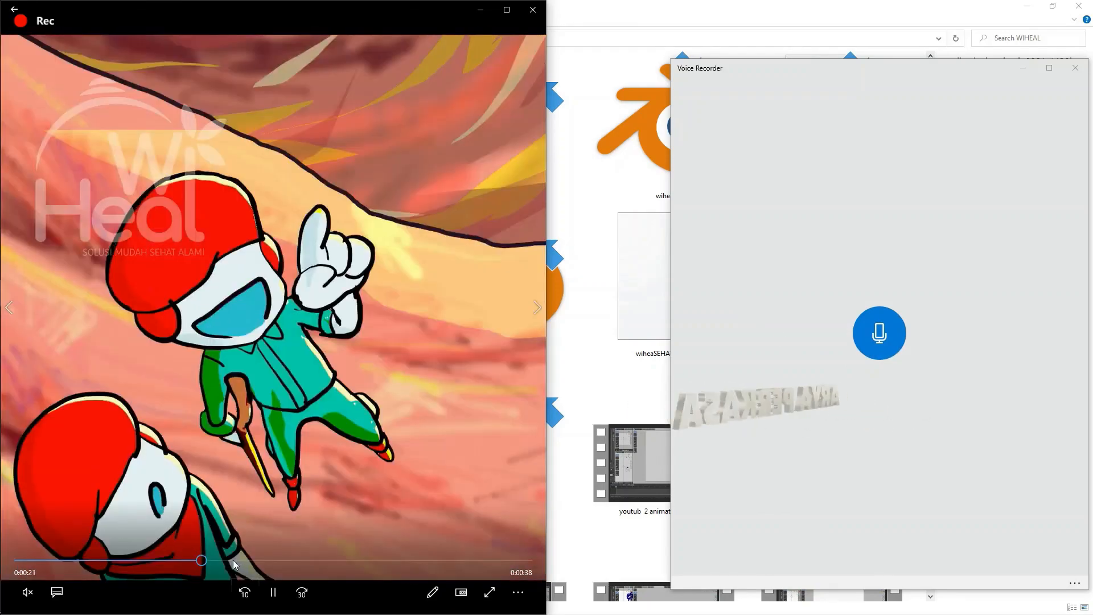
{"action": "left_click", "coordinate": [273, 593]}
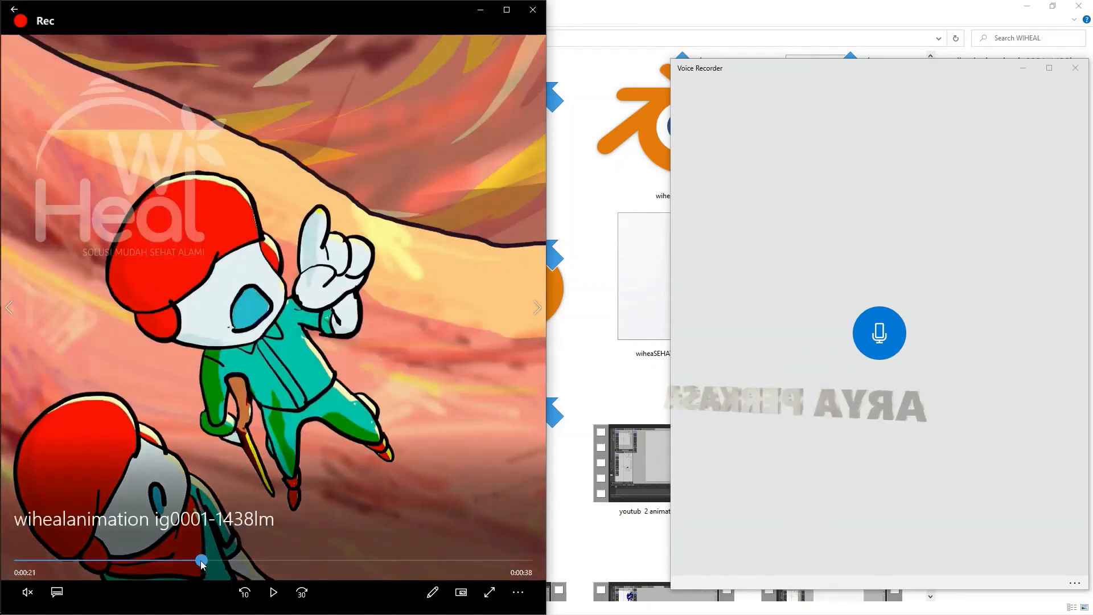
{"action": "left_click", "coordinate": [194, 560]}
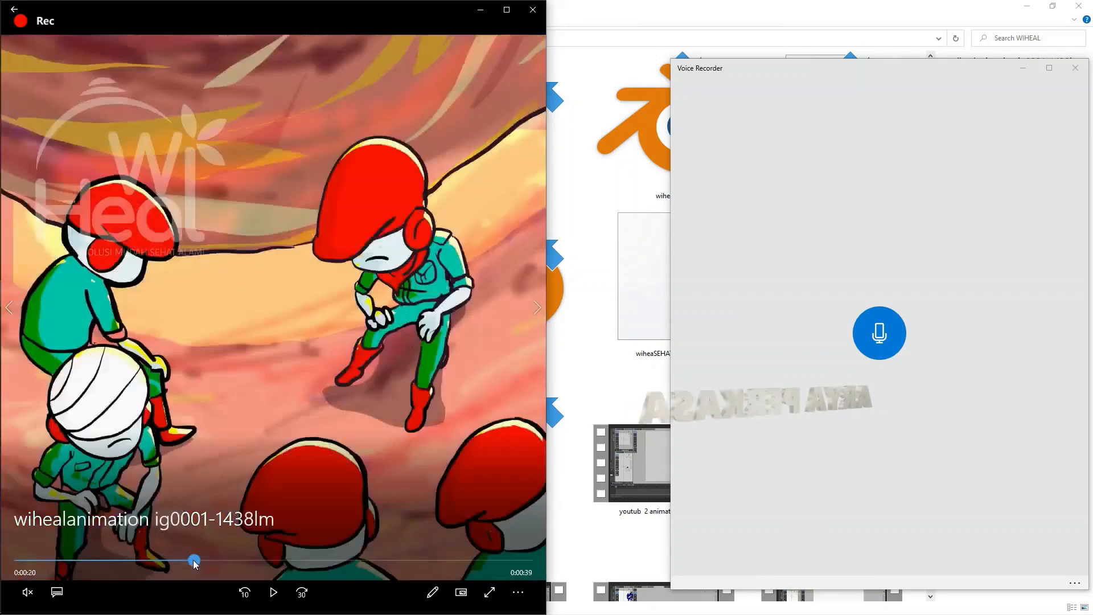
{"action": "left_click", "coordinate": [201, 561]}
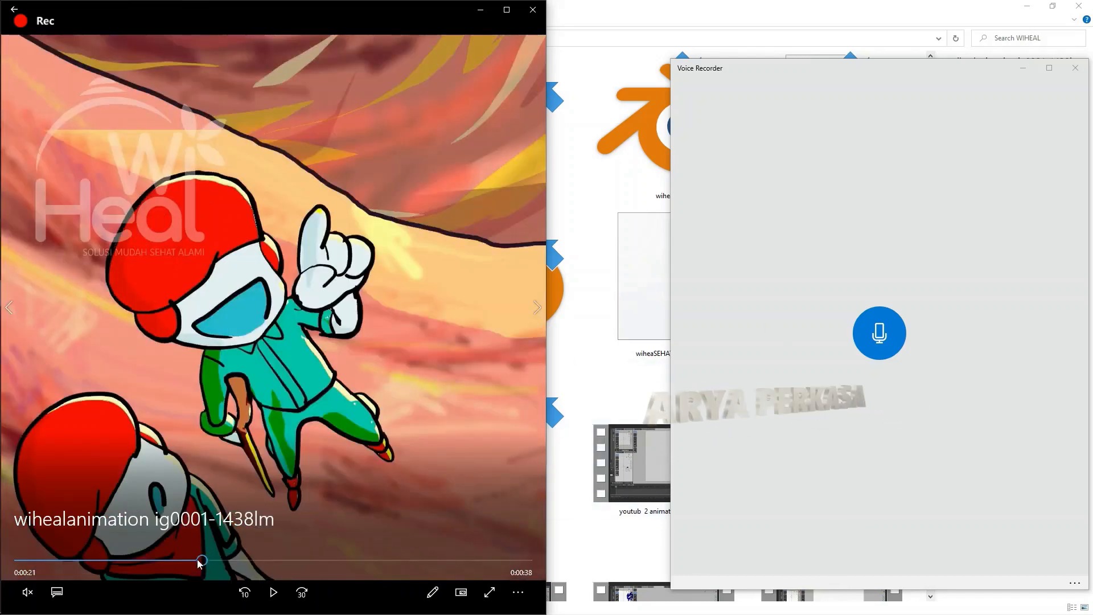
{"action": "left_click", "coordinate": [196, 561]}
{"action": "left_click", "coordinate": [201, 560]}
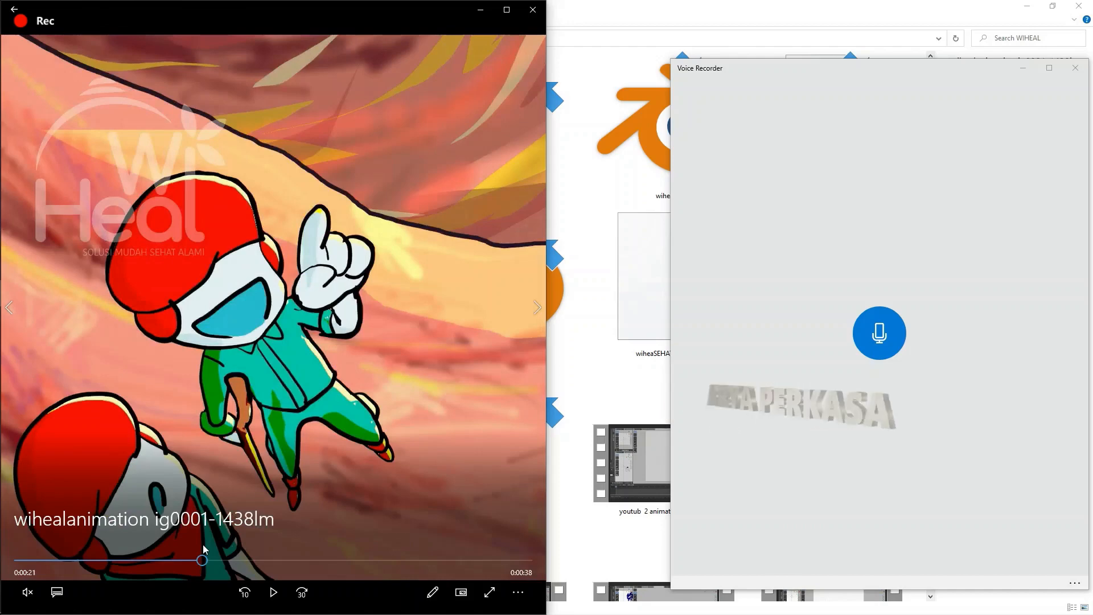
- Record a voice clip of about 3 seconds in Voice Recorder for the paused scene
{"action": "left_click", "coordinate": [891, 339]}
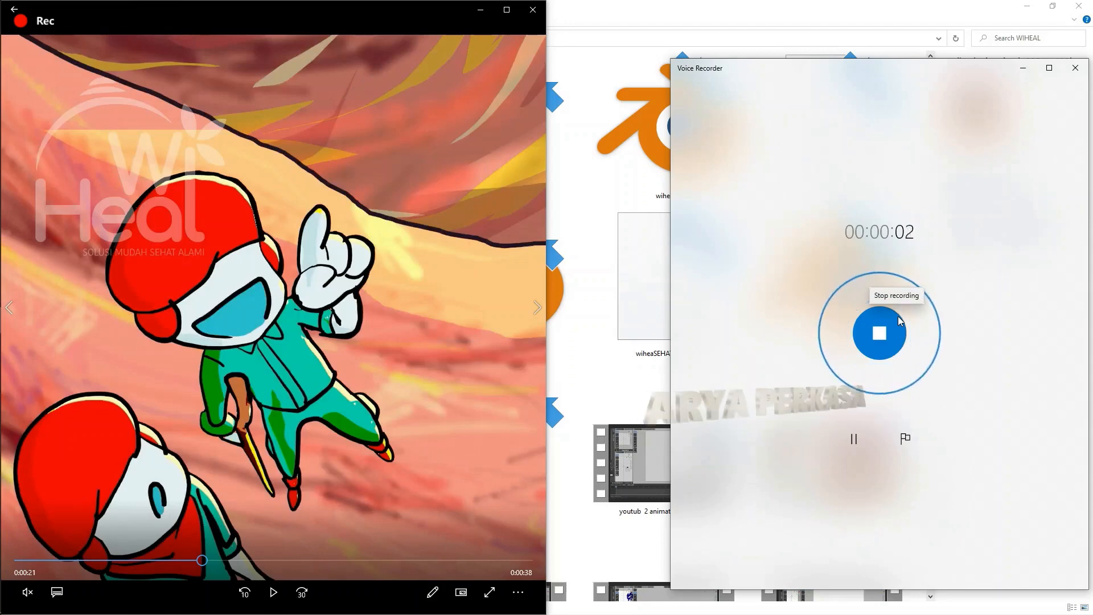
{"action": "left_click", "coordinate": [893, 332]}
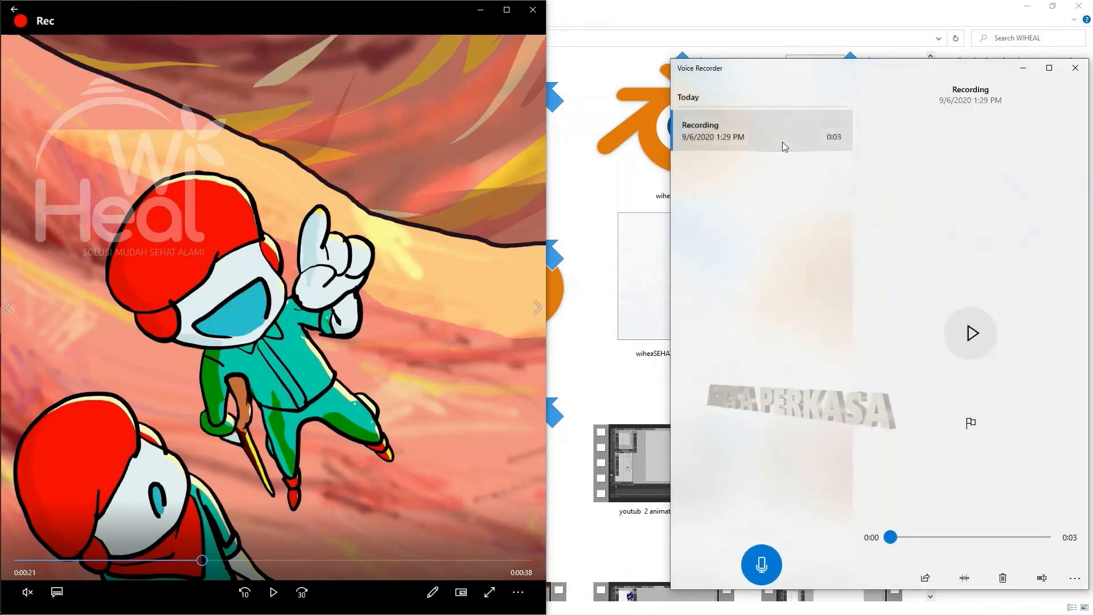
- Try to rename the new voice recording
{"action": "right_click", "coordinate": [766, 138]}
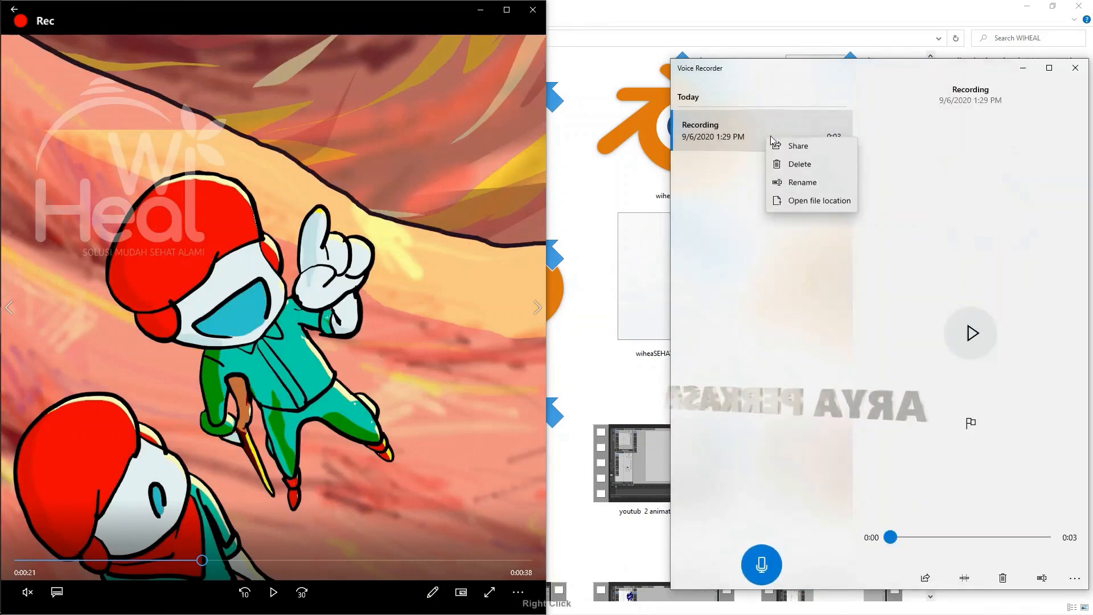
{"action": "left_click", "coordinate": [811, 183]}
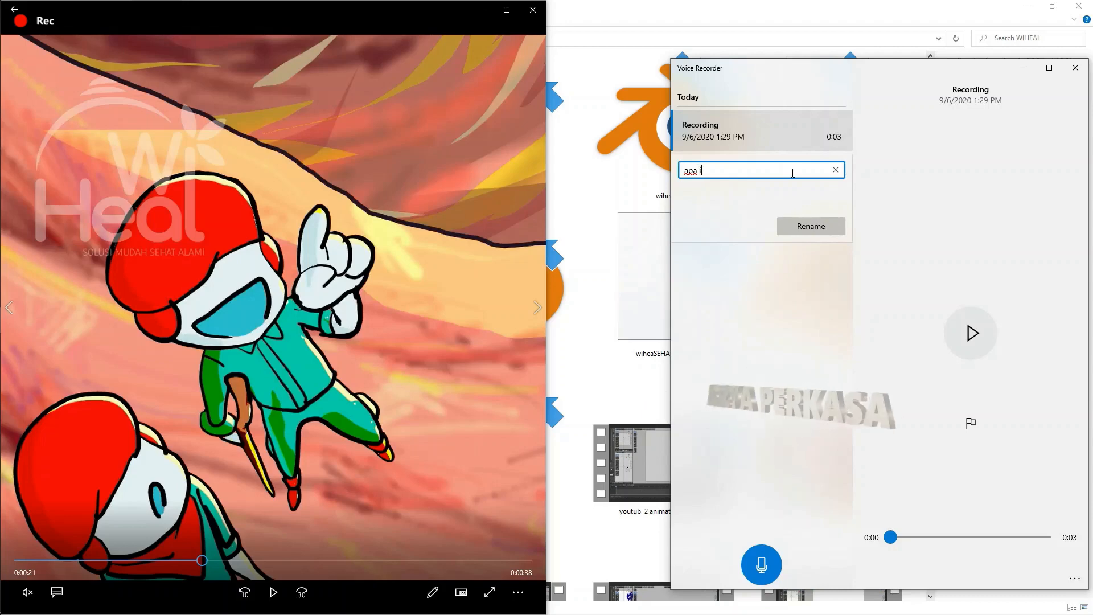
{"action": "key", "text": "Return"}
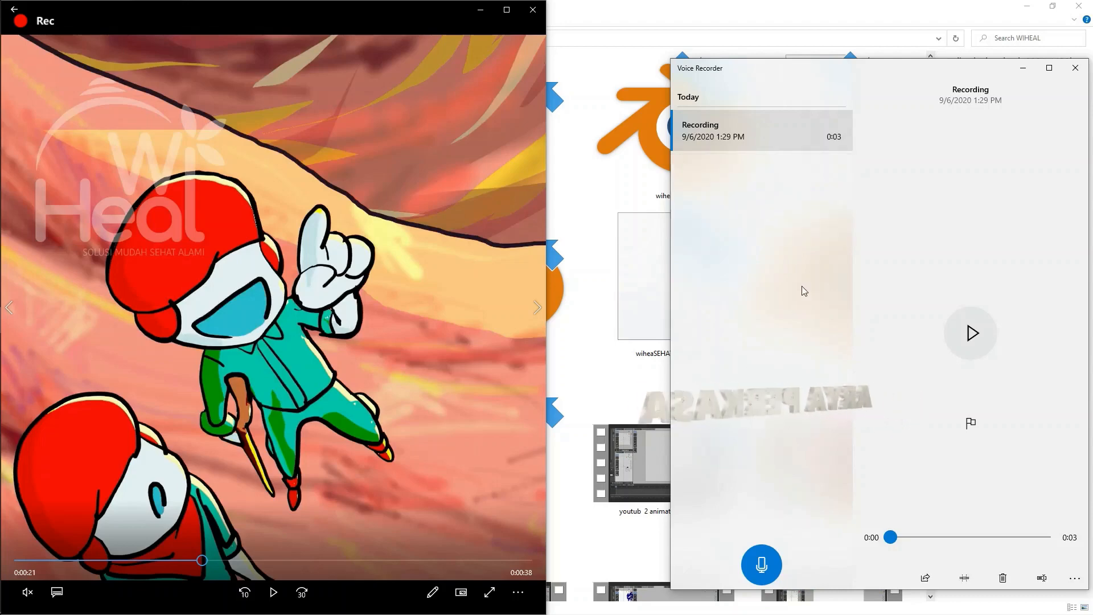
- Rename the voice recording as "apa itu"
{"action": "right_click", "coordinate": [808, 142]}
{"action": "left_click", "coordinate": [839, 184]}
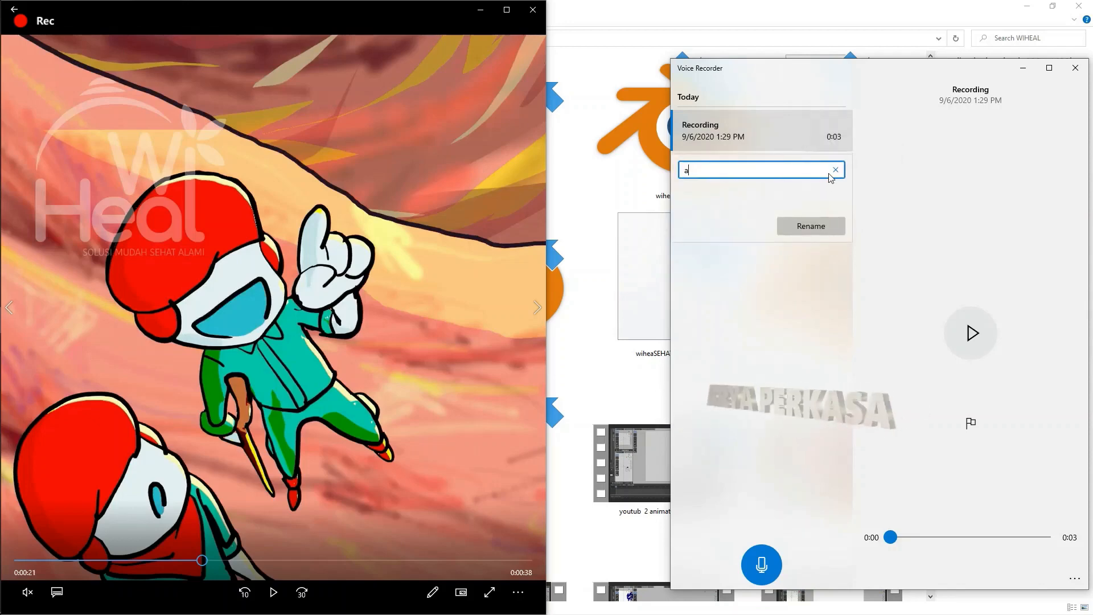
{"action": "type", "text": "apa itu"}
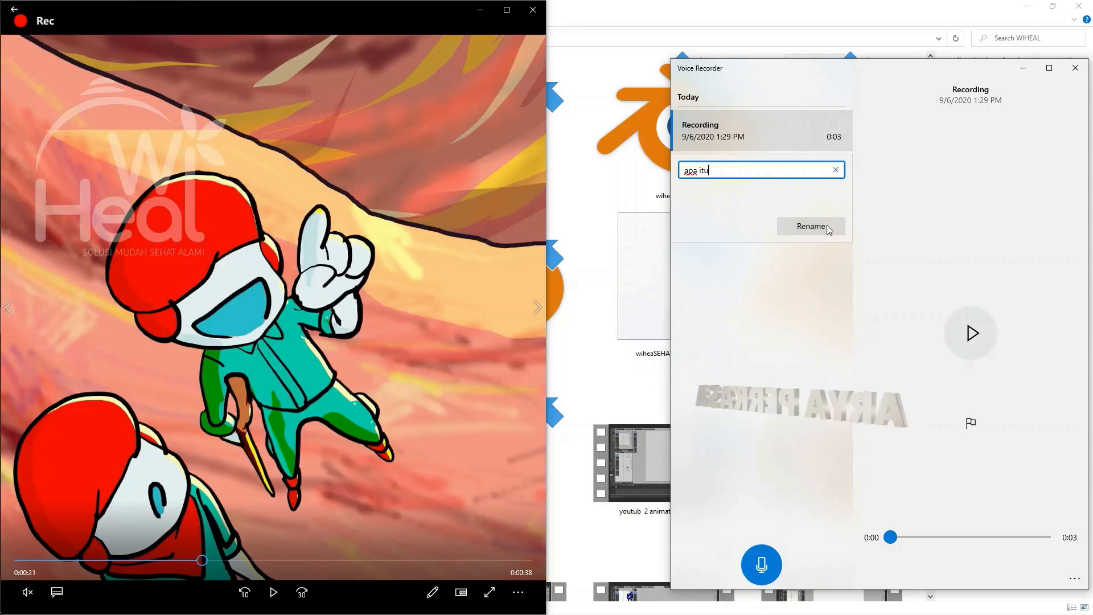
{"action": "left_click", "coordinate": [828, 226]}
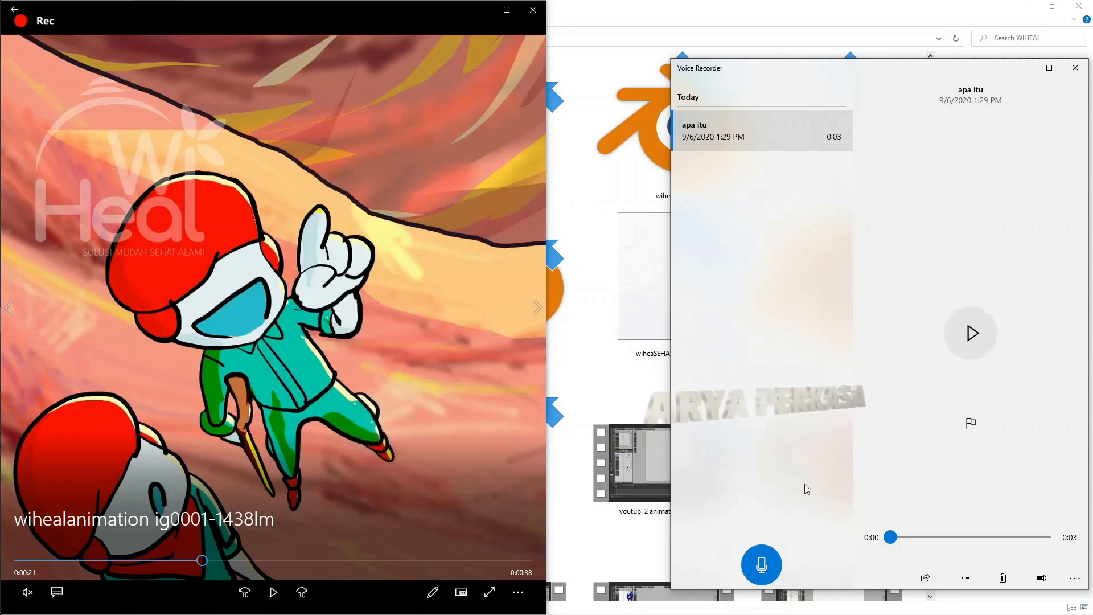
- Record a second voice clip of about 4 seconds
{"action": "left_click", "coordinate": [763, 564]}
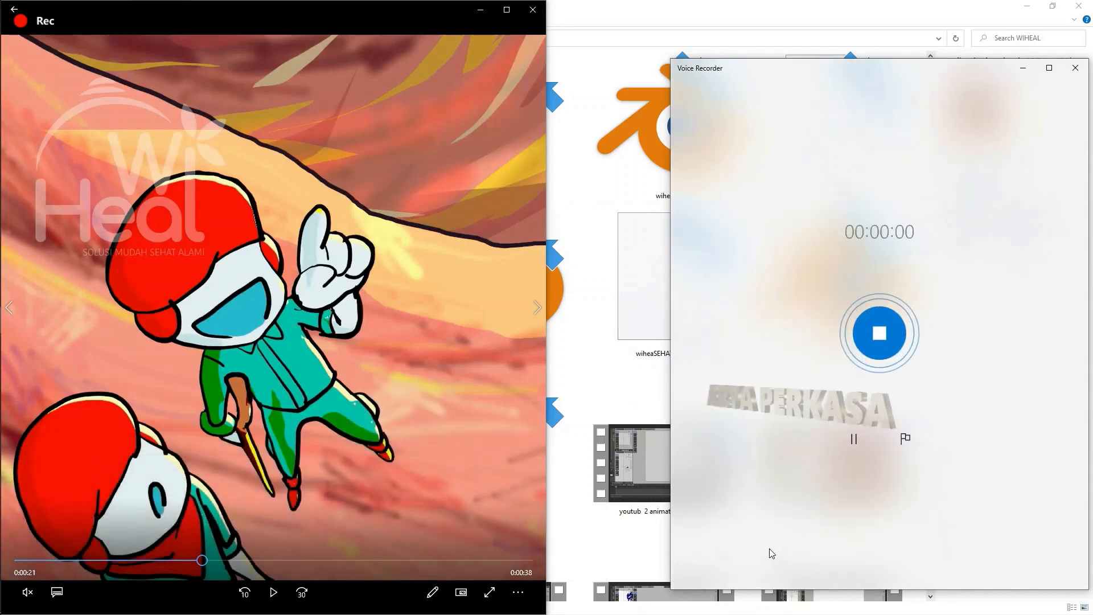
{"action": "left_click", "coordinate": [891, 344]}
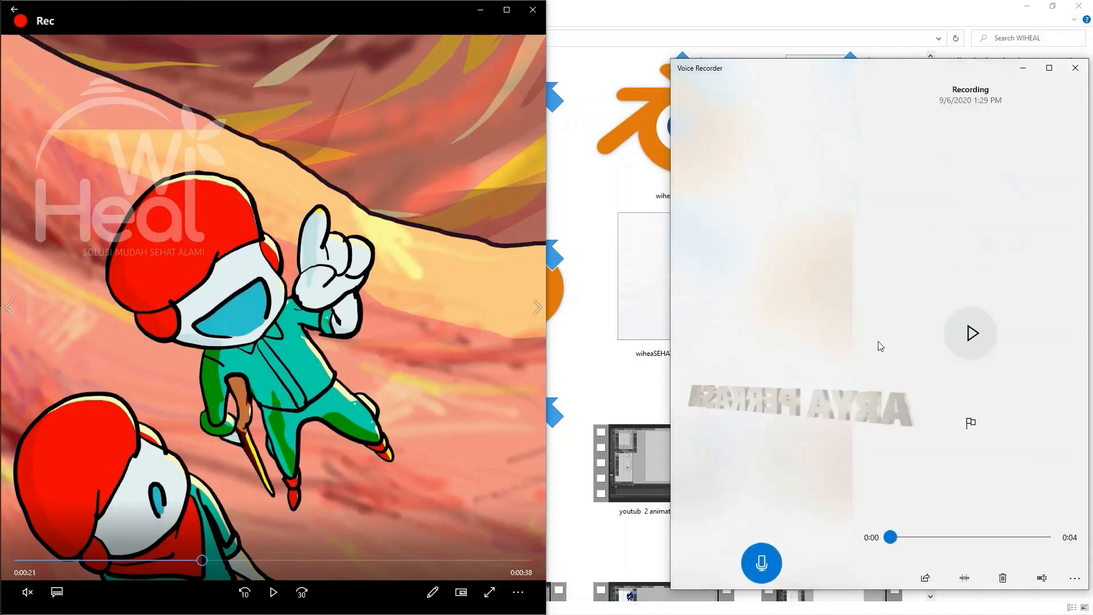
- Rename the newest 4-second voice recording as "wow"
{"action": "right_click", "coordinate": [772, 134]}
{"action": "left_click", "coordinate": [822, 173]}
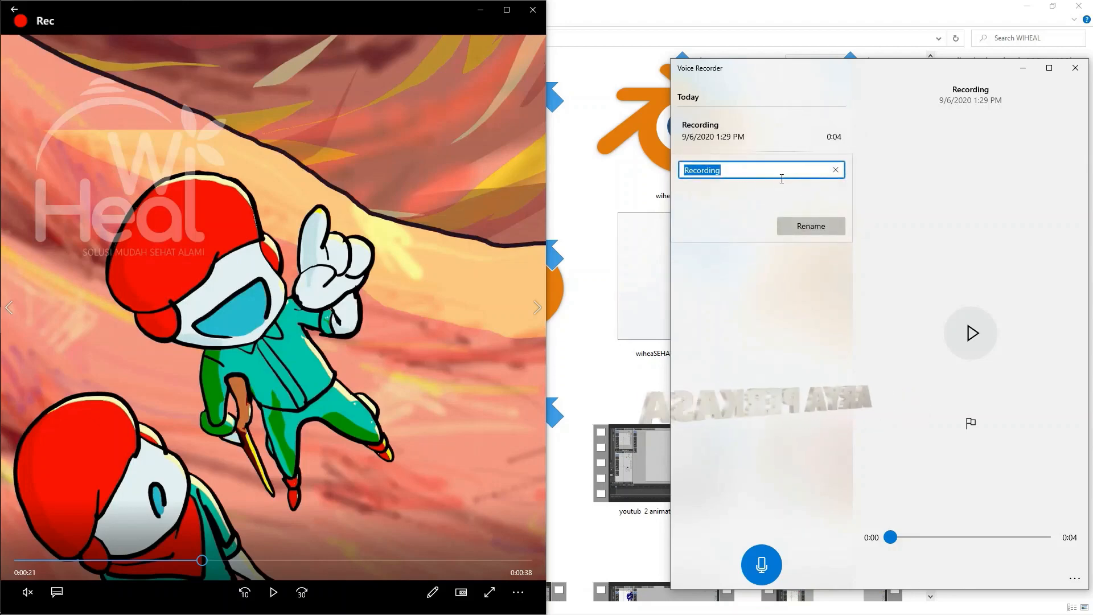
{"action": "type", "text": "wow"}
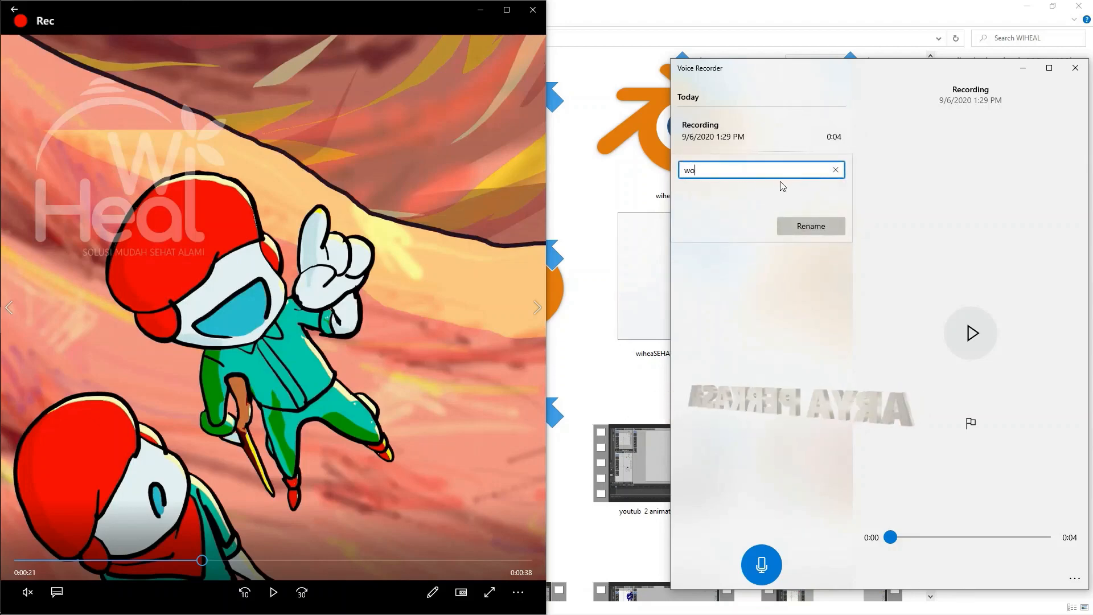
{"action": "key", "text": "Return"}
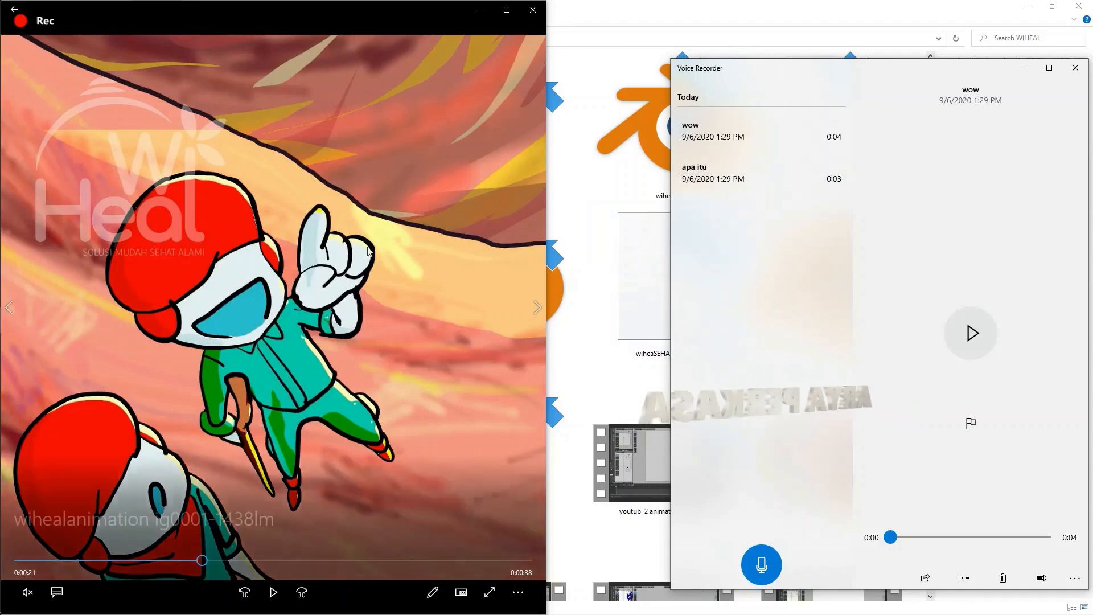
- Switch to the assembled WiHeal project in Blender, enlarge the video preview, and examine the layered sound strips around 47+15
{"action": "mouse_move", "coordinate": [12, 271]}
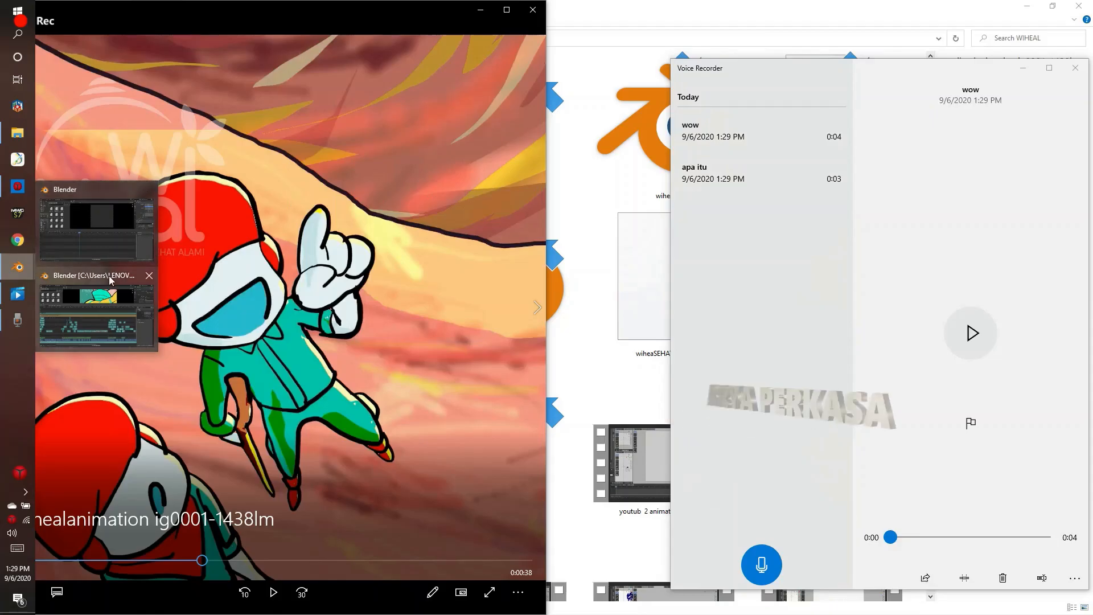
{"action": "left_click", "coordinate": [94, 310]}
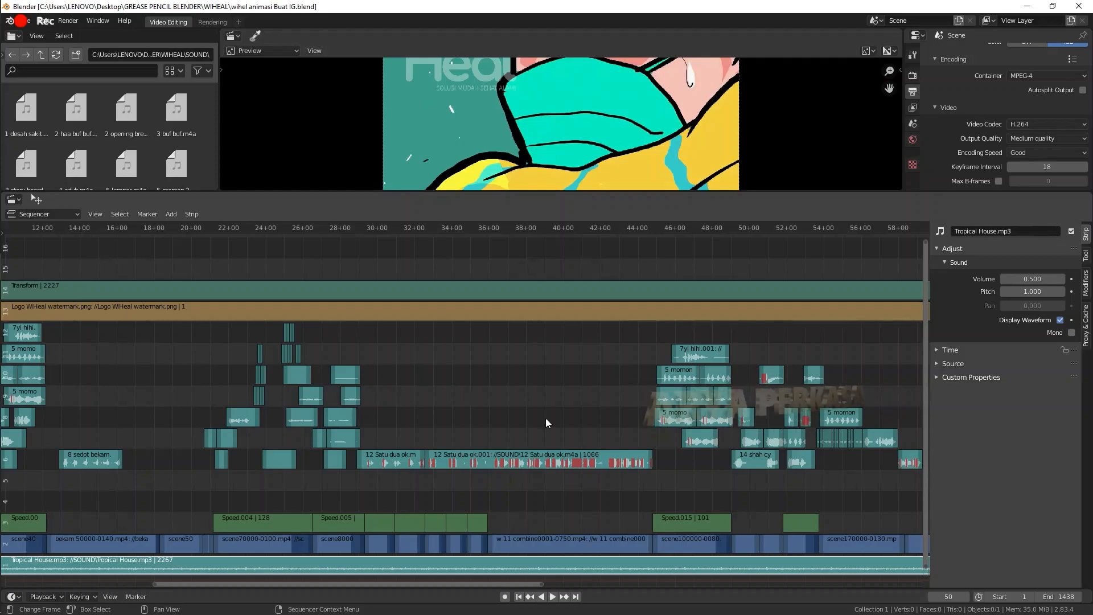
{"action": "left_click", "coordinate": [705, 229]}
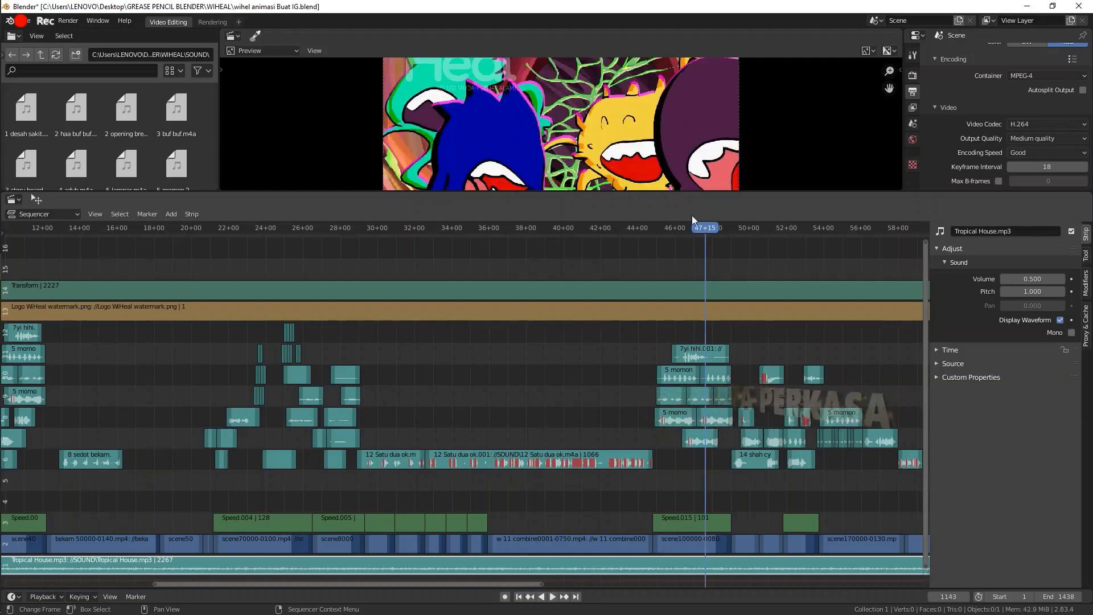
{"action": "left_click_drag", "start_coordinate": [839, 192], "coordinate": [799, 359]}
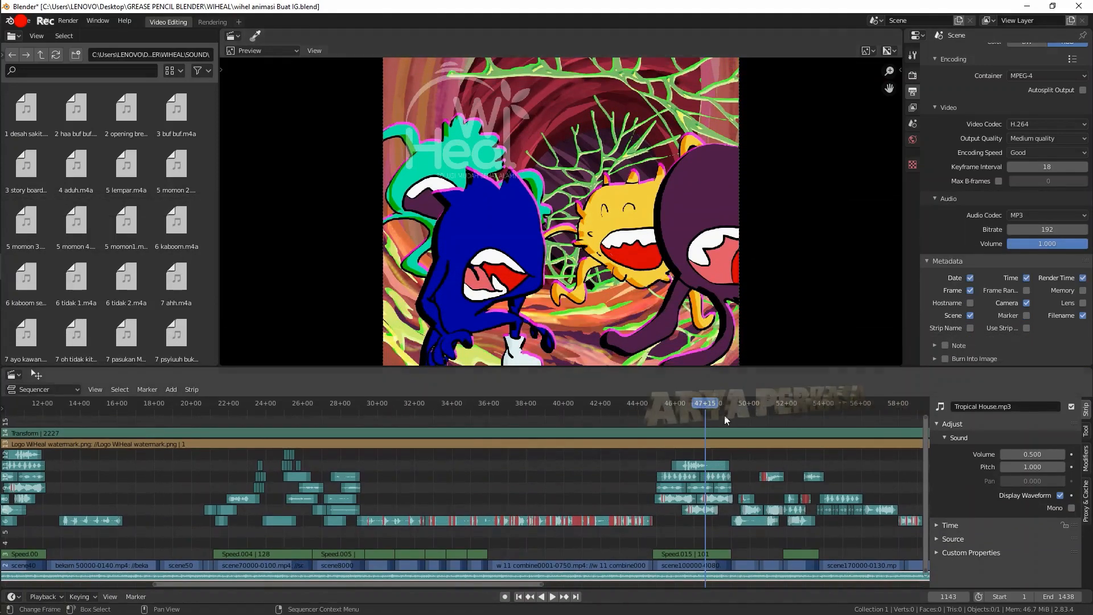
{"action": "left_click", "coordinate": [715, 477]}
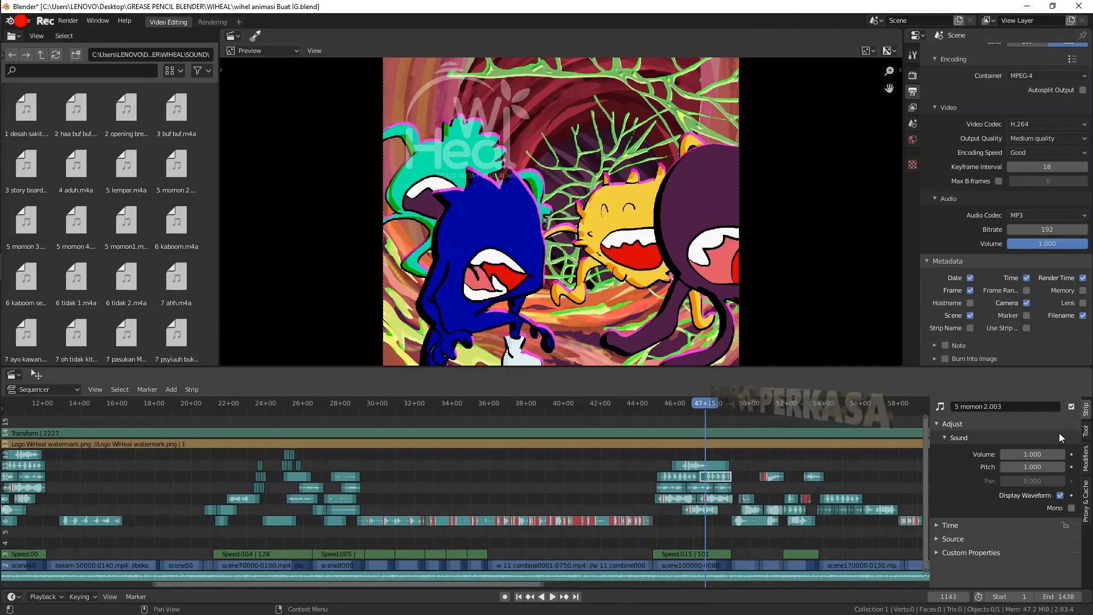
{"action": "left_click", "coordinate": [721, 466]}
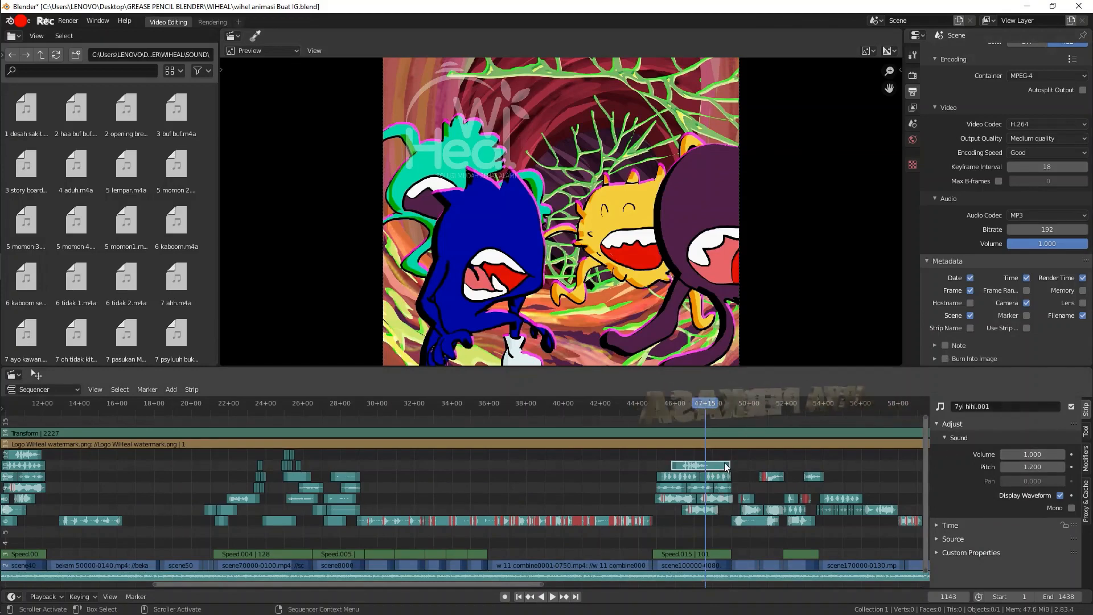
{"action": "left_click", "coordinate": [670, 488]}
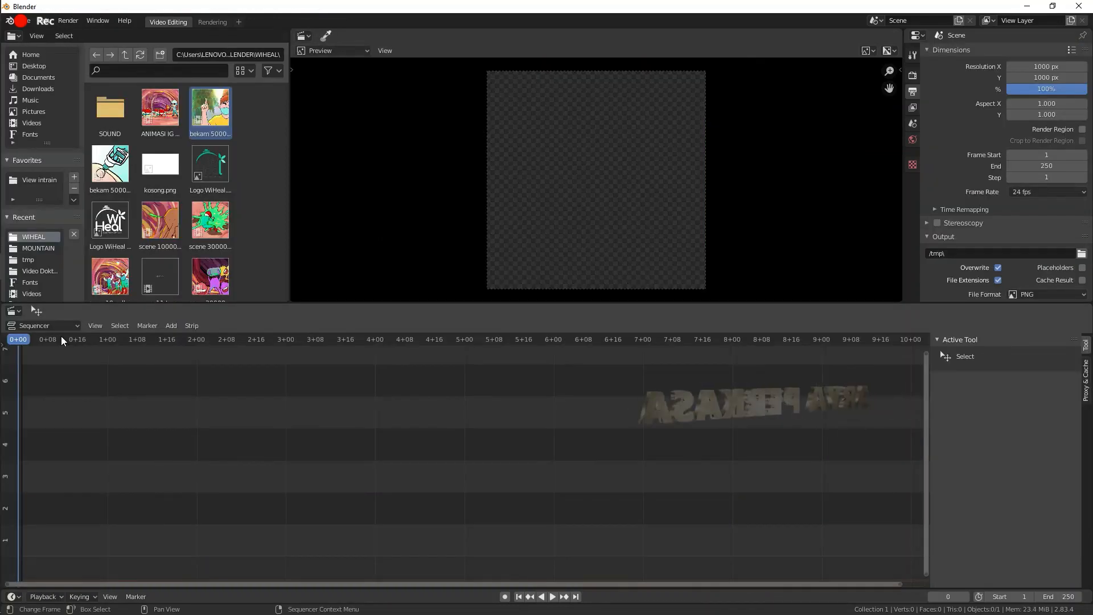
- Add bekam 50000-0040.mp4 at the timeline start on channel 2 and place scene 30000-0023.mp4 directly after it
{"action": "left_click_drag", "start_coordinate": [224, 136], "coordinate": [131, 422]}
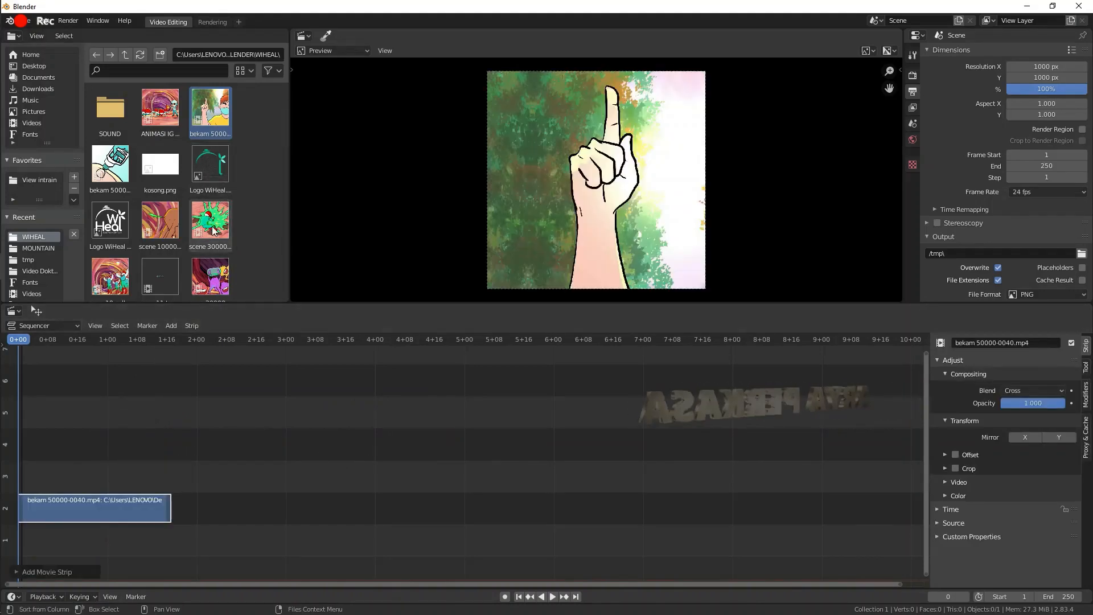
{"action": "left_click_drag", "start_coordinate": [238, 224], "coordinate": [211, 401]}
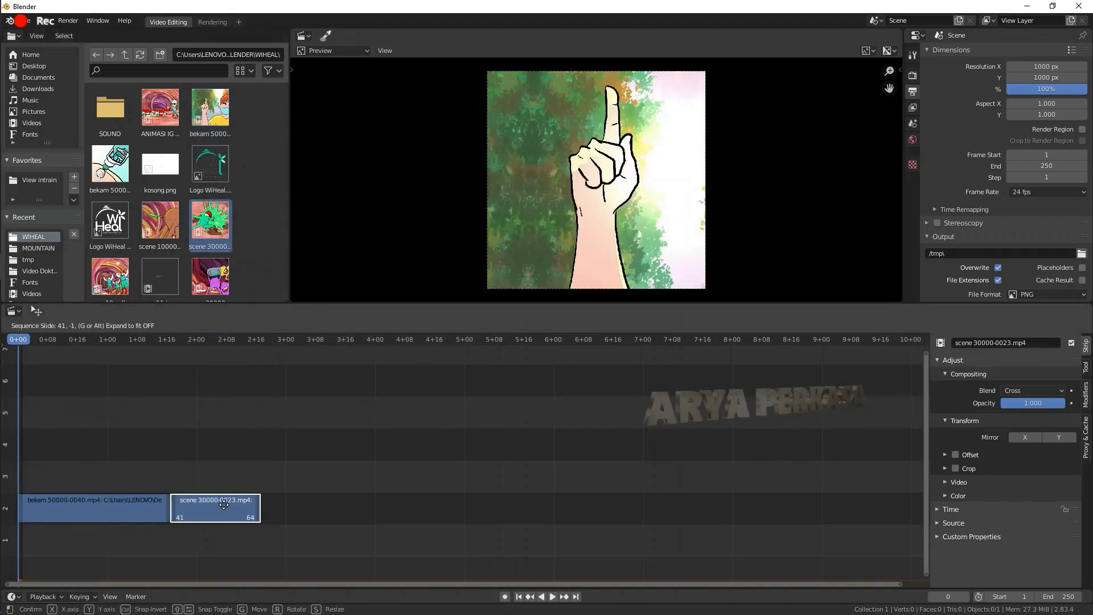
{"action": "left_click", "coordinate": [223, 505]}
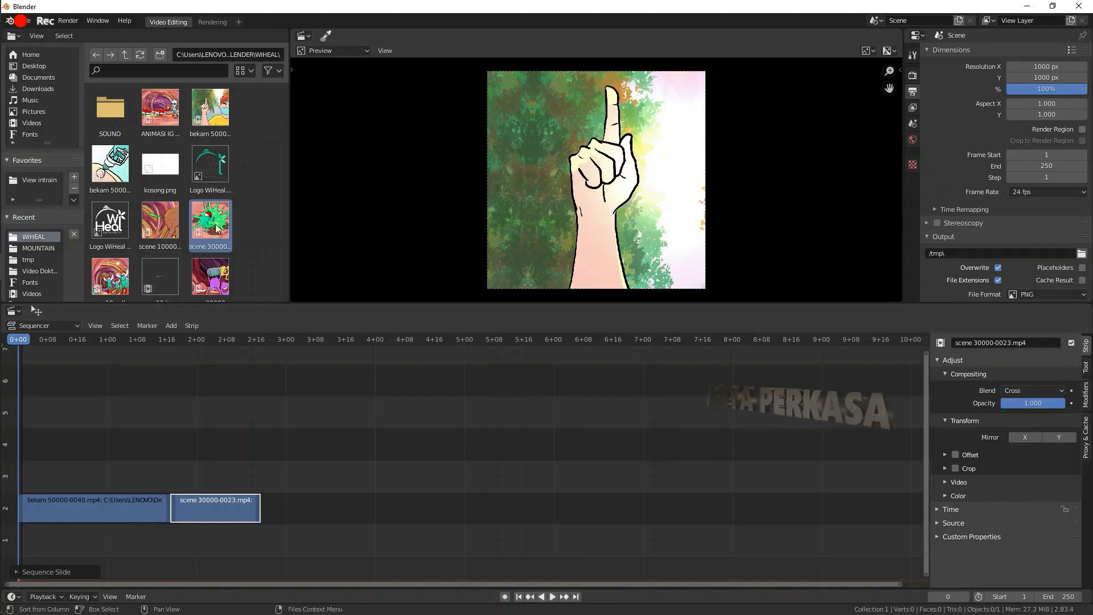
- Add scene20000-0028.mp4 on channel 4 and move scene 30000-0023.mp4 to channel 3, slightly further along the timeline
{"action": "left_click_drag", "start_coordinate": [220, 283], "coordinate": [309, 475]}
{"action": "left_click_drag", "start_coordinate": [310, 418], "coordinate": [220, 540]}
{"action": "left_click_drag", "start_coordinate": [240, 505], "coordinate": [259, 460]}
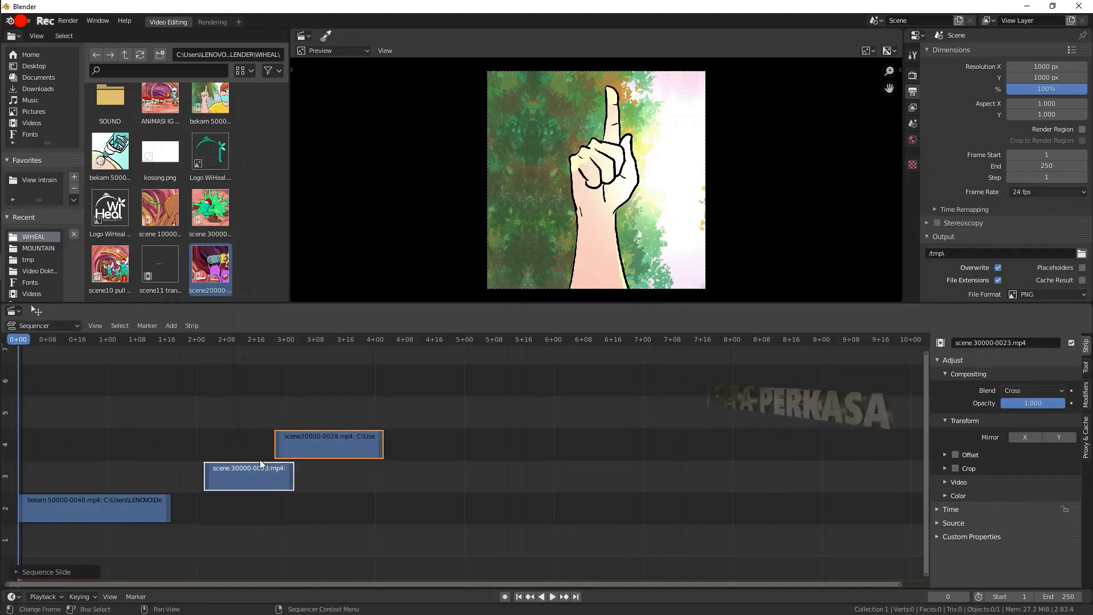
- Add a Speed Control effect to bekam 50000-0040.mp4 and shift the two scene clips further along the timeline and up one channel
{"action": "left_click", "coordinate": [171, 326]}
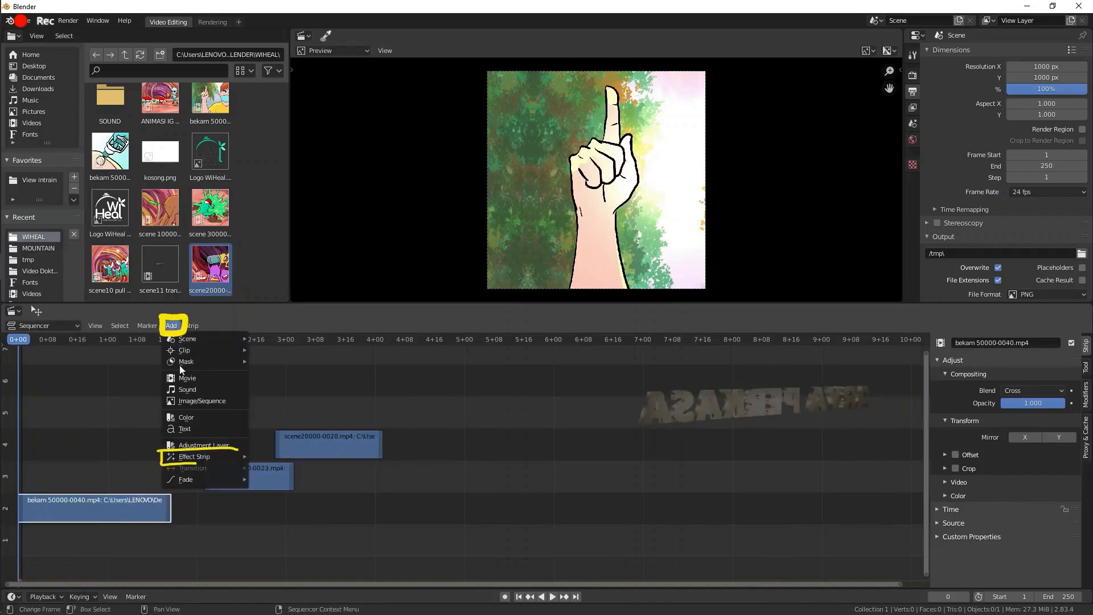
{"action": "mouse_move", "coordinate": [226, 458]}
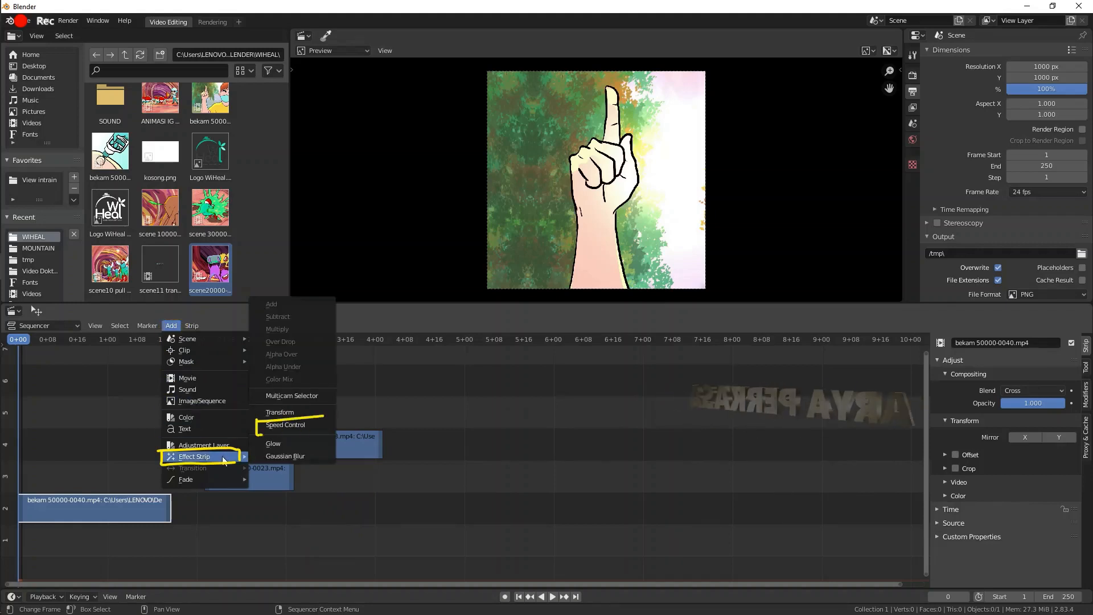
{"action": "left_click", "coordinate": [310, 425]}
{"action": "left_click_drag", "start_coordinate": [352, 394], "coordinate": [243, 502]}
{"action": "left_click_drag", "start_coordinate": [287, 471], "coordinate": [407, 438]}
- Stretch the bekam 50000-0040.mp4 strip to 75 frames and play back the speed effect
{"action": "left_click_drag", "start_coordinate": [169, 507], "coordinate": [296, 506]}
{"action": "key", "text": "space"}
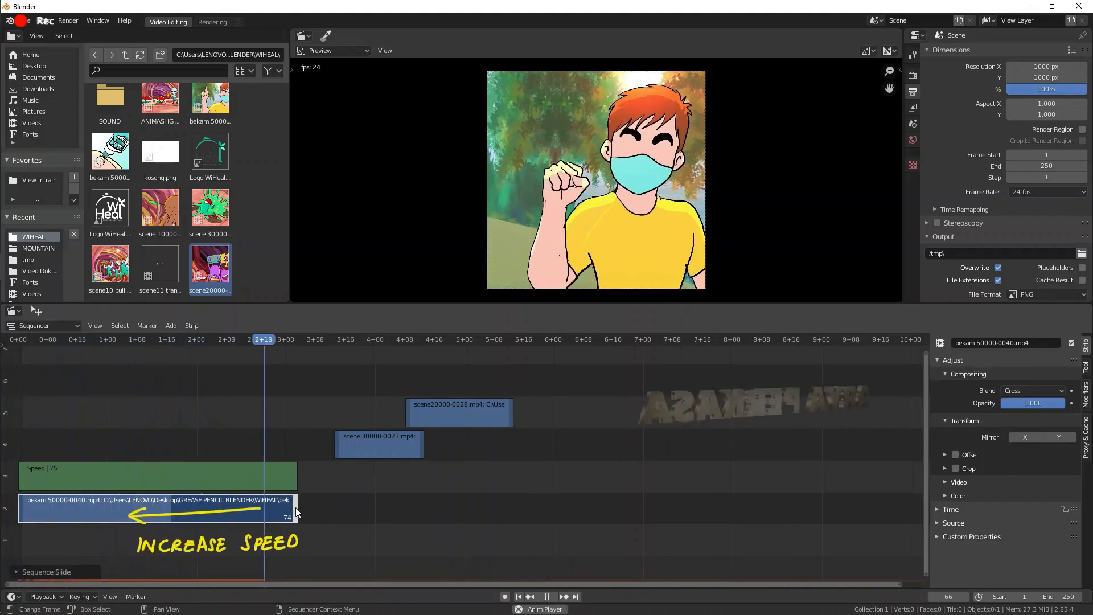
{"action": "key", "text": "space"}
- Shorten the bekam 50000-0040.mp4 strip to 20 frames, play it back, and extend the strip to 43 frames
{"action": "left_click_drag", "start_coordinate": [296, 506], "coordinate": [90, 499]}
{"action": "key", "text": "shift+Left"}
{"action": "key", "text": "space"}
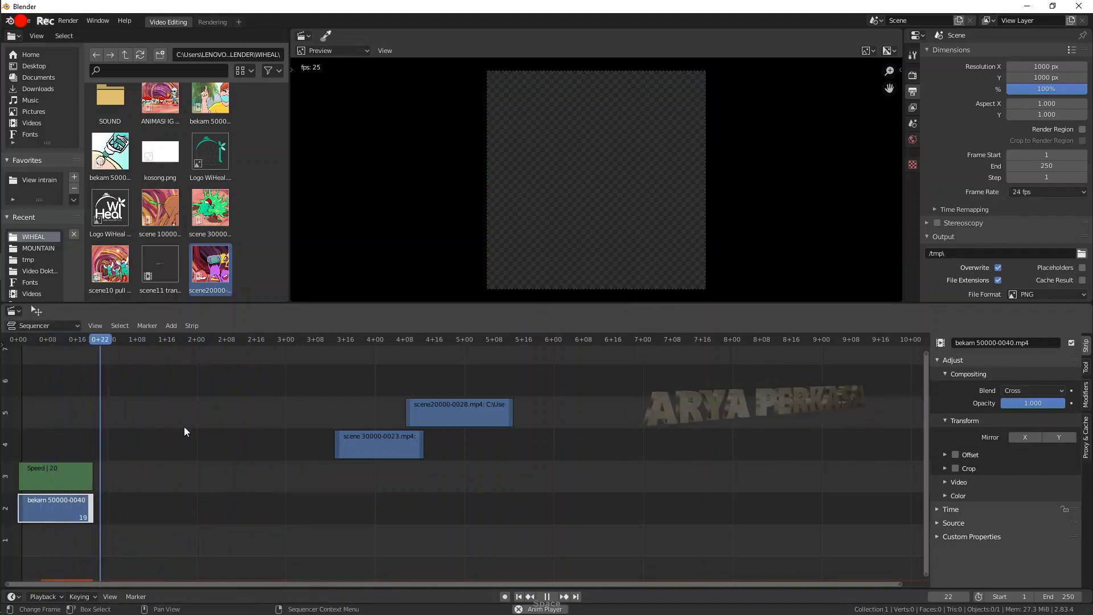
{"action": "left_click_drag", "start_coordinate": [103, 503], "coordinate": [178, 507]}
{"action": "left_click", "coordinate": [153, 470]}
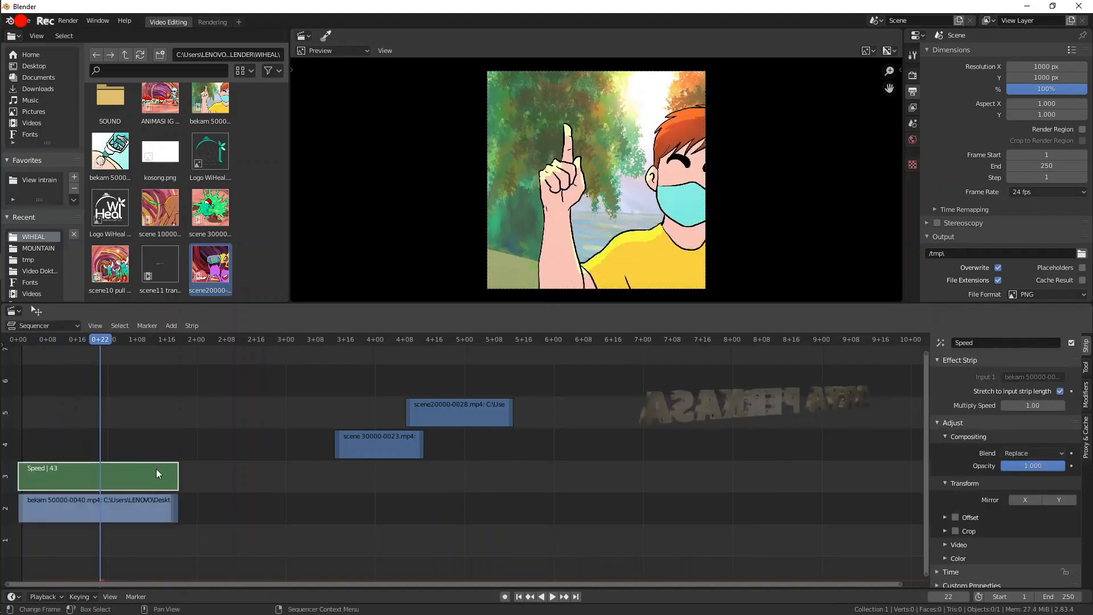
- Play across the two overlapping scene clips and slide scene20000-0028.mp4 back to start at about 3+23
{"action": "left_click", "coordinate": [390, 443]}
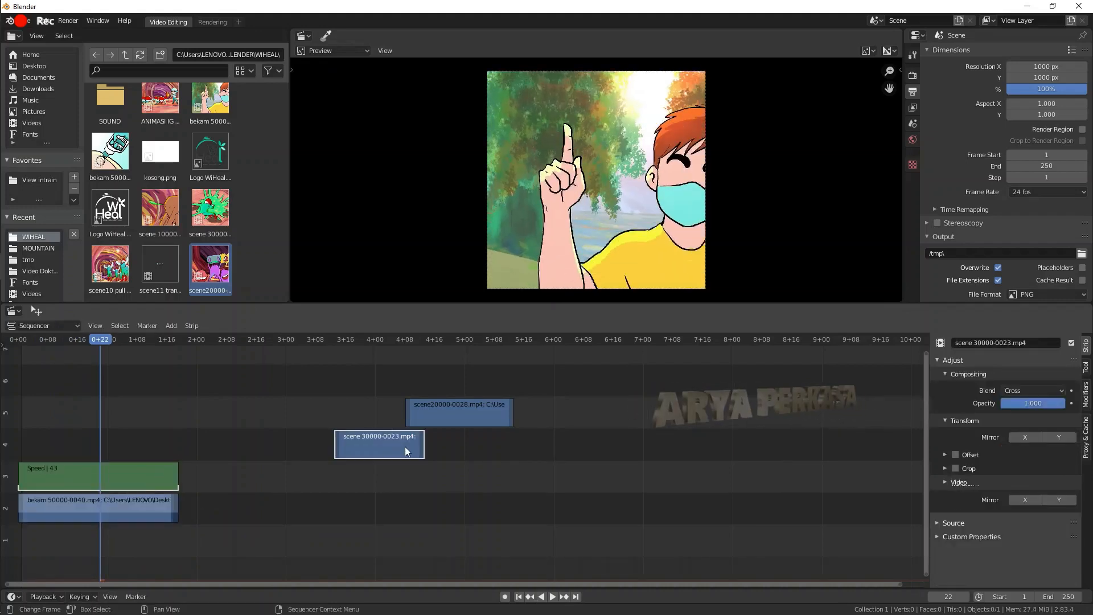
{"action": "left_click", "coordinate": [456, 419]}
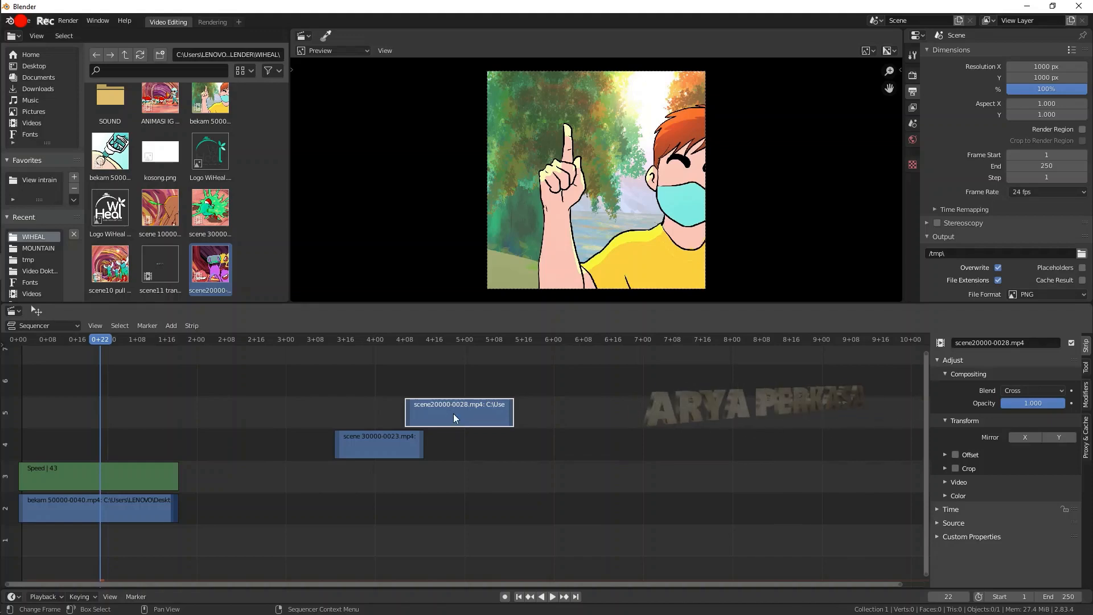
{"action": "left_click", "coordinate": [372, 342]}
{"action": "key", "text": "space"}
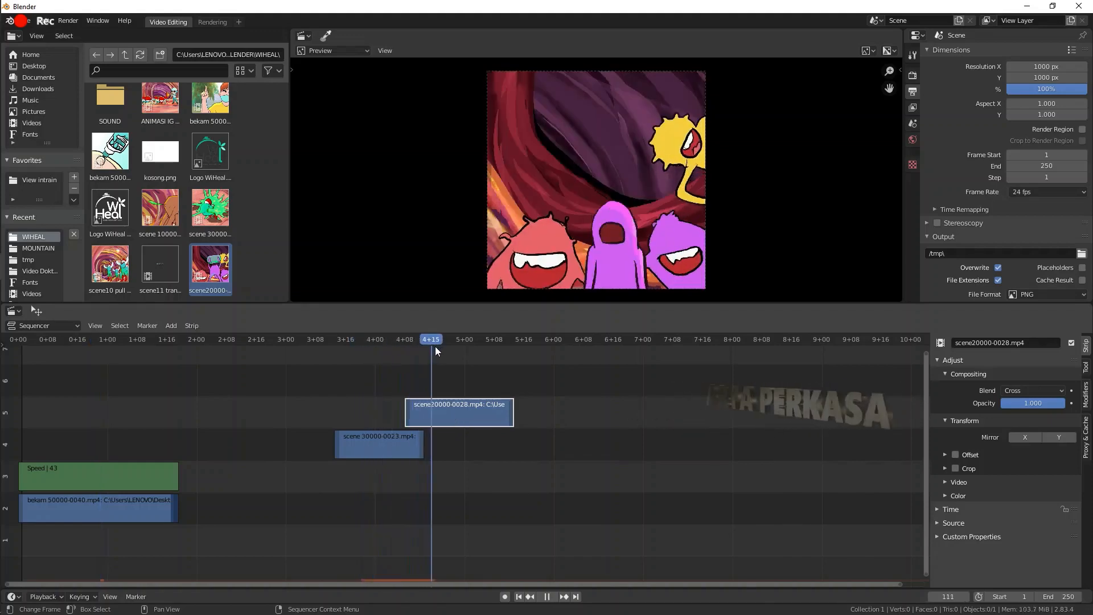
{"action": "left_click_drag", "start_coordinate": [441, 347], "coordinate": [324, 354]}
{"action": "key", "text": "space"}
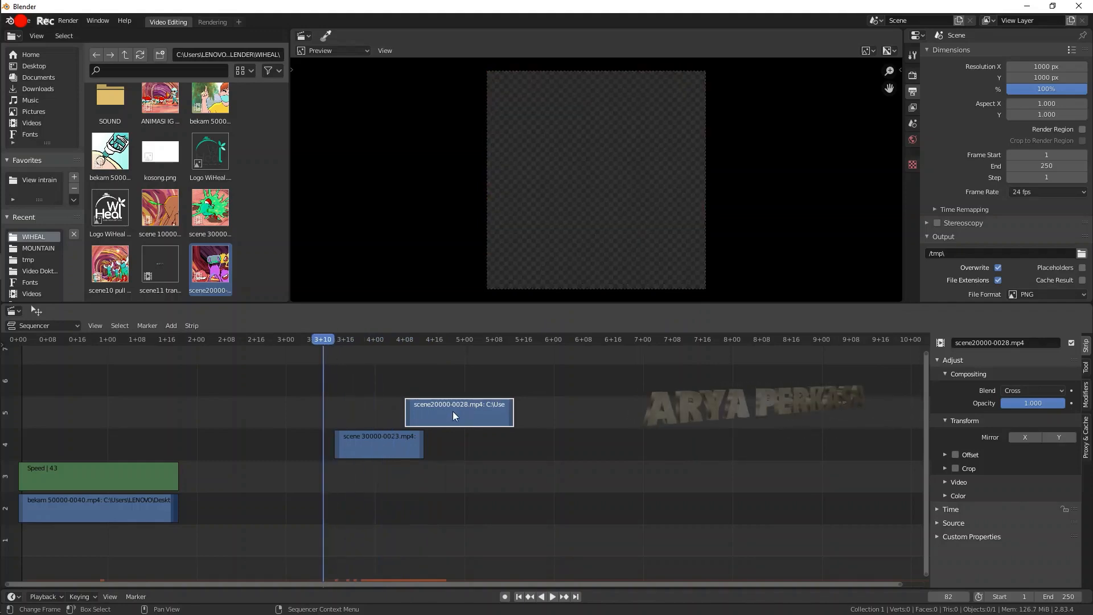
{"action": "left_click_drag", "start_coordinate": [497, 399], "coordinate": [459, 414]}
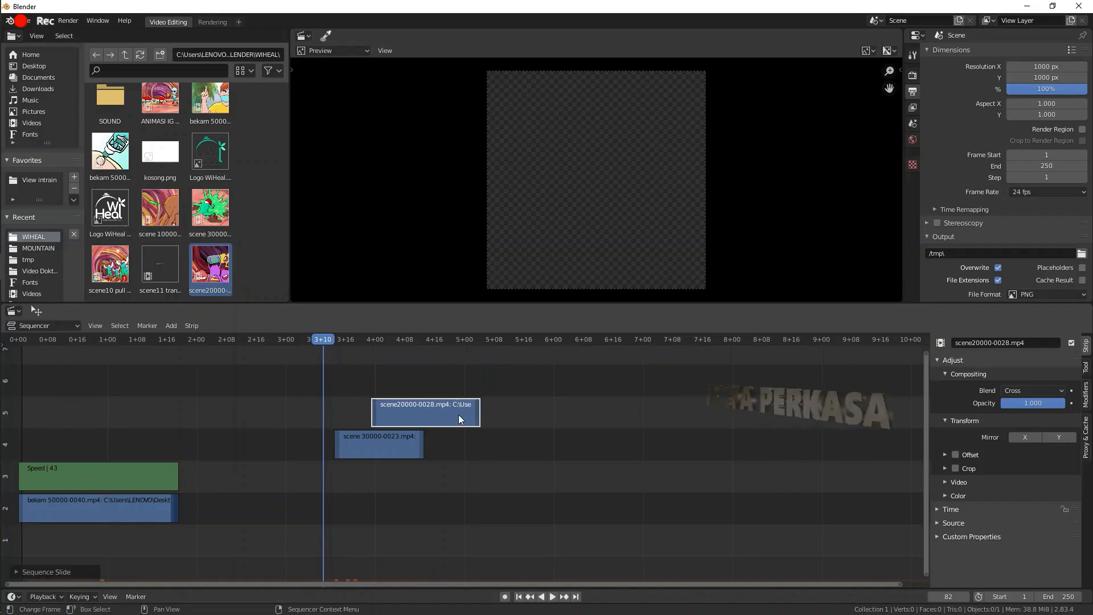
- Place the playhead at 4+01 and add a Transform effect strip to scene20000-0028.mp4
{"action": "left_click", "coordinate": [381, 341]}
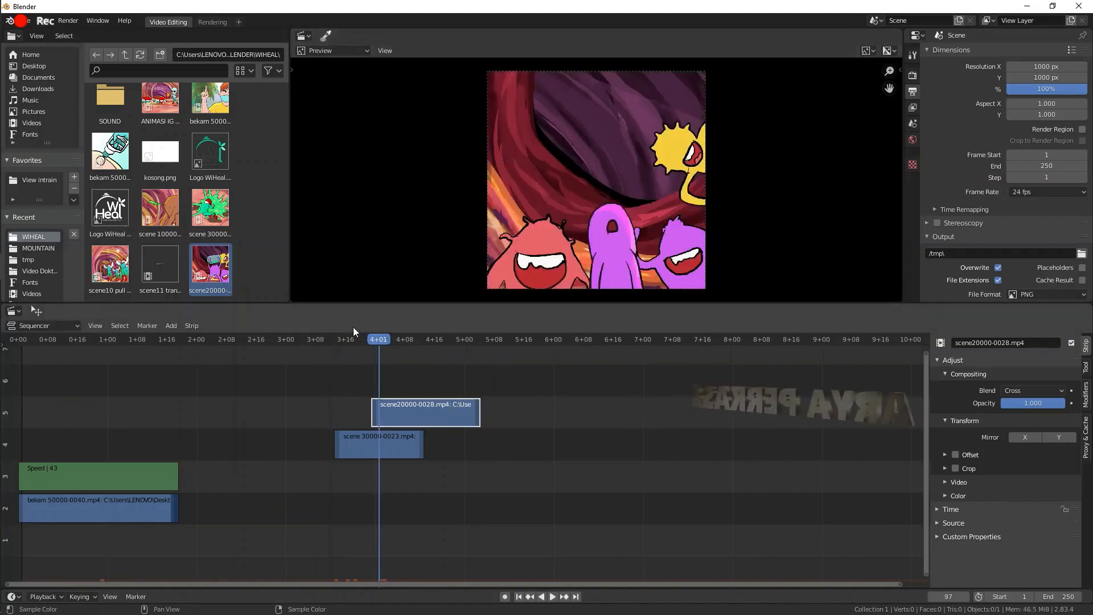
{"action": "left_click", "coordinate": [191, 325]}
{"action": "left_click", "coordinate": [171, 326]}
{"action": "mouse_move", "coordinate": [213, 458]}
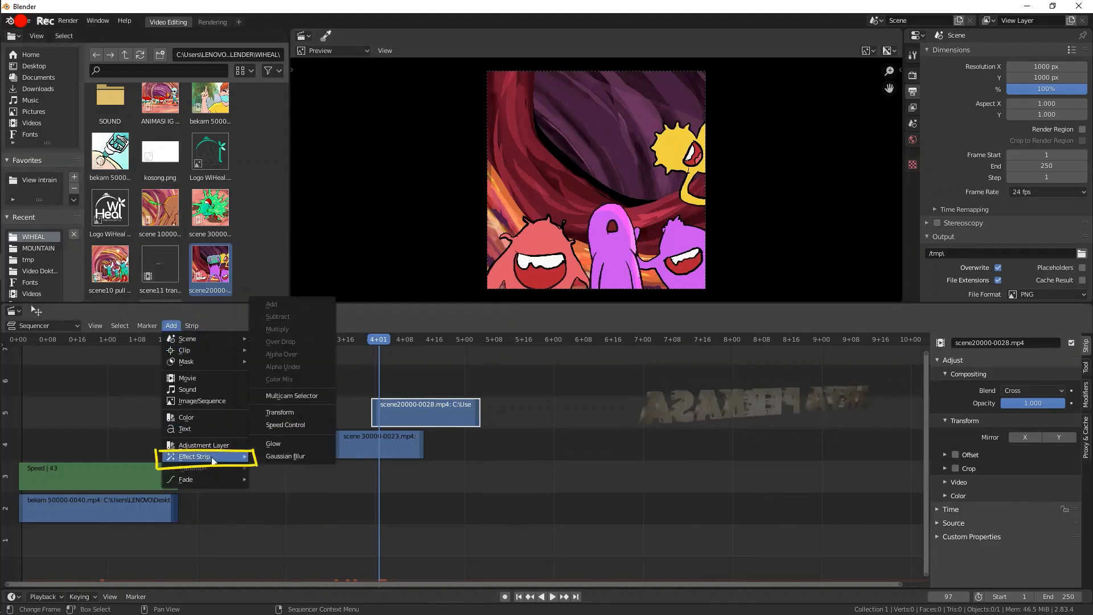
{"action": "left_click", "coordinate": [303, 416]}
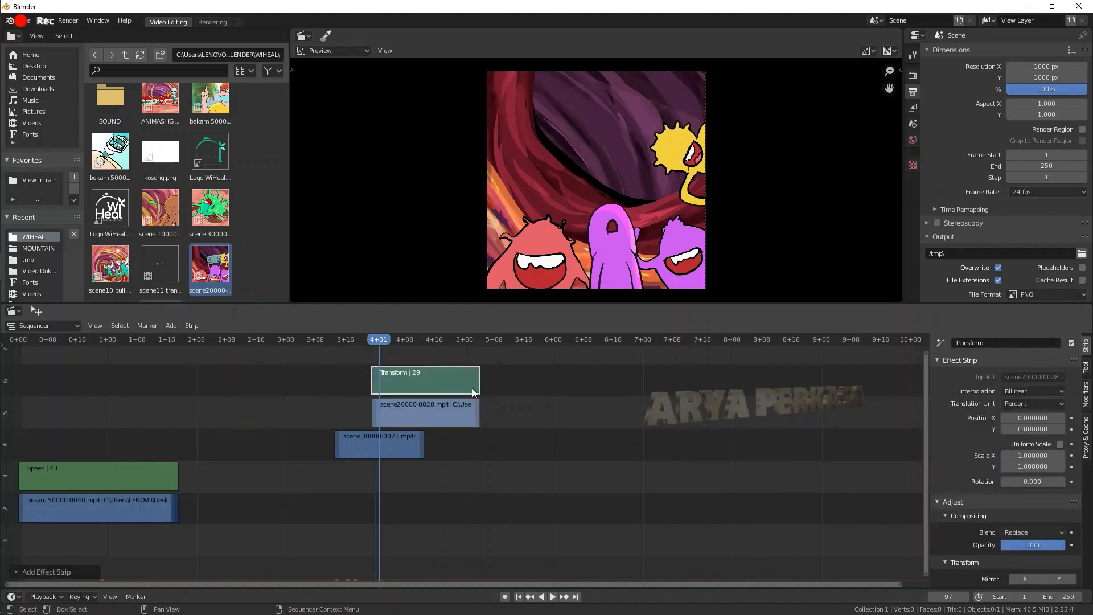
- Scale the Transform effect down to 0.7 with Uniform Scale enabled
{"action": "left_click_drag", "start_coordinate": [1080, 428], "coordinate": [1081, 508]}
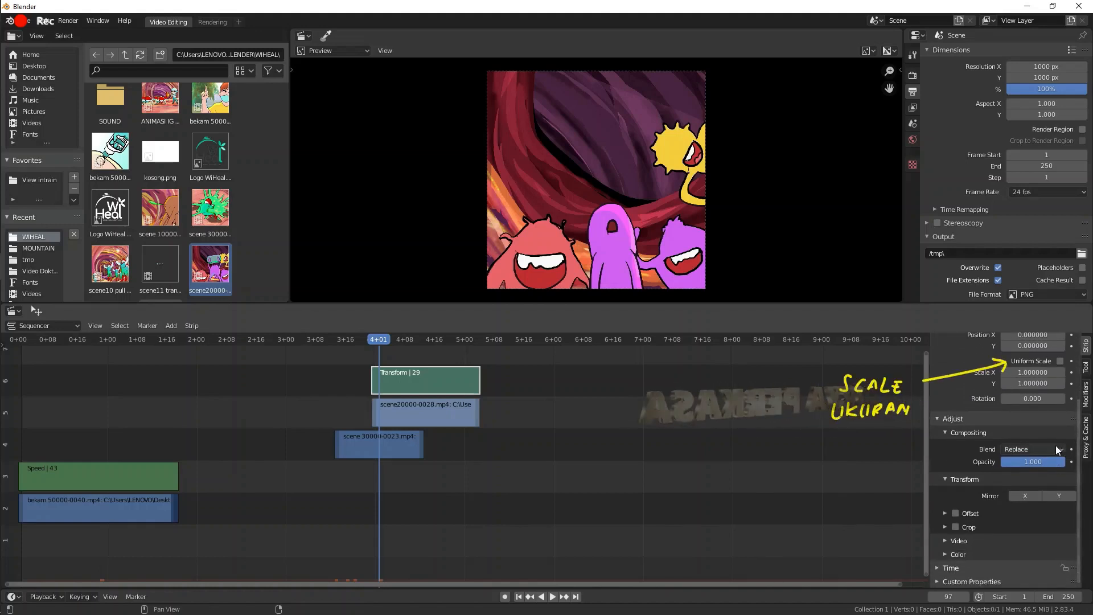
{"action": "scroll", "coordinate": [1063, 411], "scroll_direction": "up", "scroll_amount": 2}
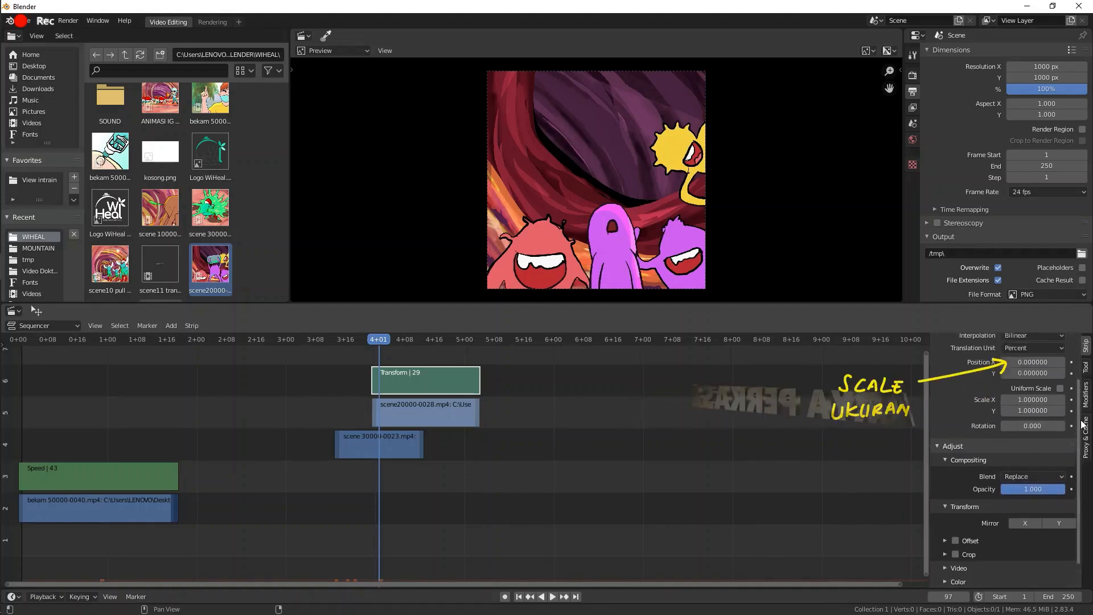
{"action": "left_click", "coordinate": [1060, 403]}
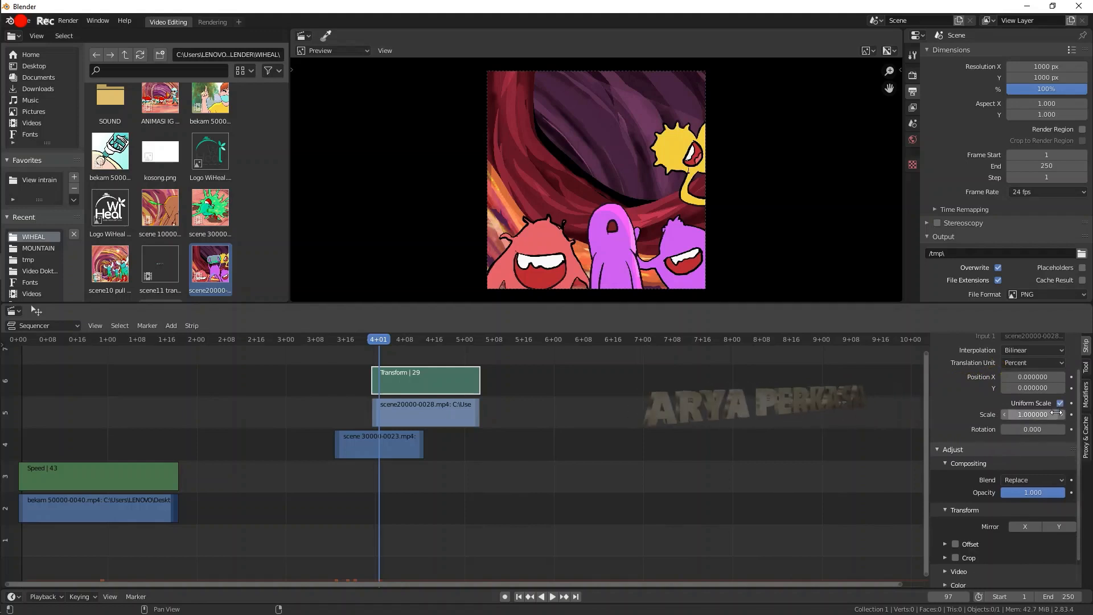
{"action": "left_click", "coordinate": [1060, 404]}
{"action": "left_click_drag", "start_coordinate": [1011, 414], "coordinate": [1058, 411]}
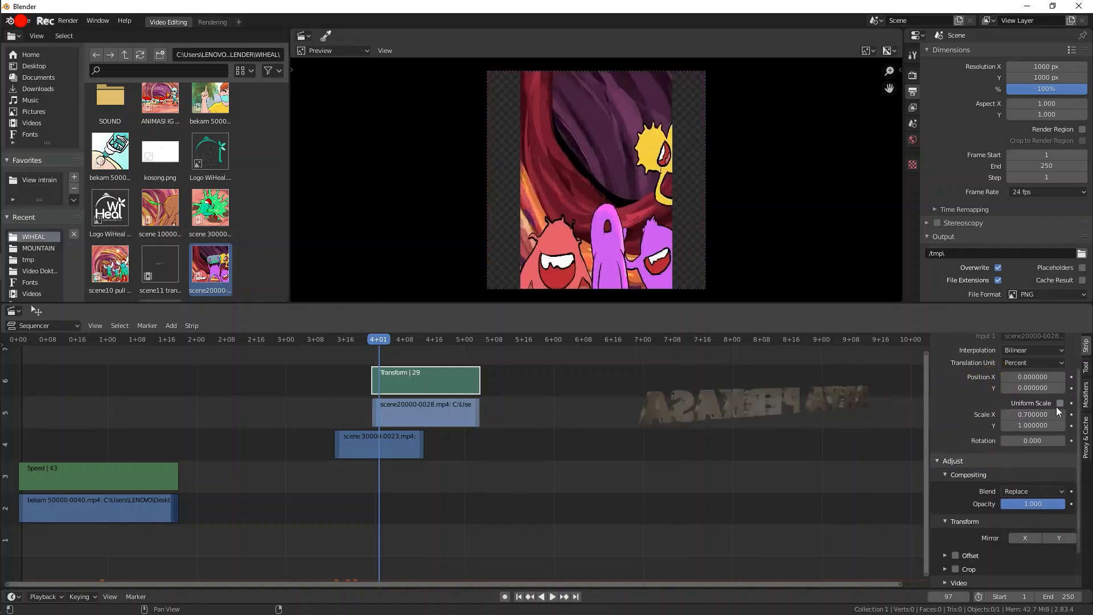
{"action": "left_click", "coordinate": [1060, 404]}
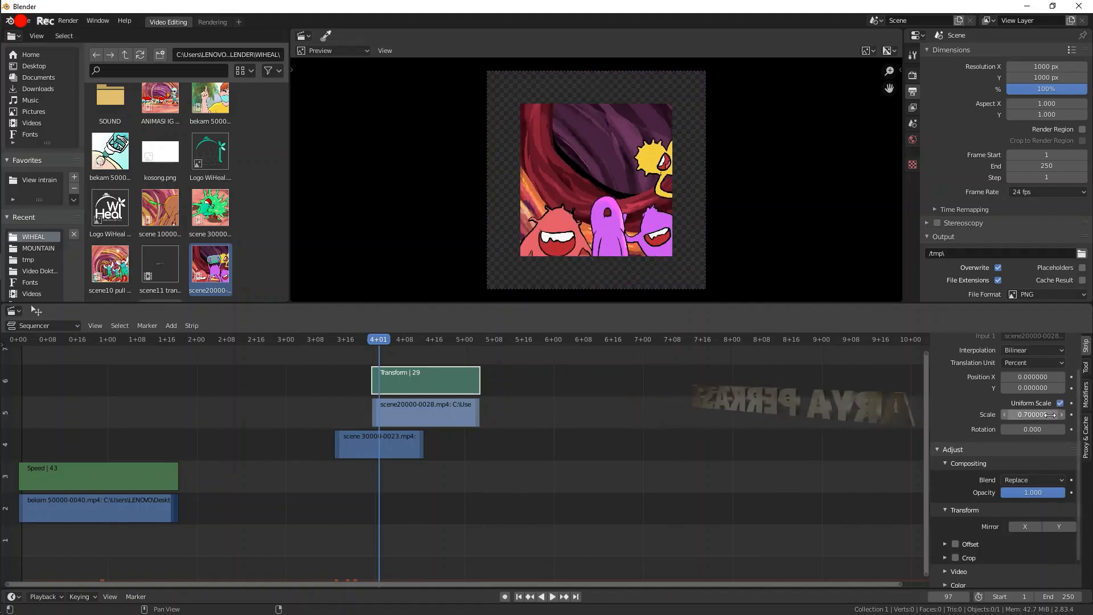
- Set the Transform strip's blend mode to Over Drop and reposition the overlay to about X -6.24, Y -20.58
{"action": "left_click_drag", "start_coordinate": [1046, 376], "coordinate": [1086, 396]}
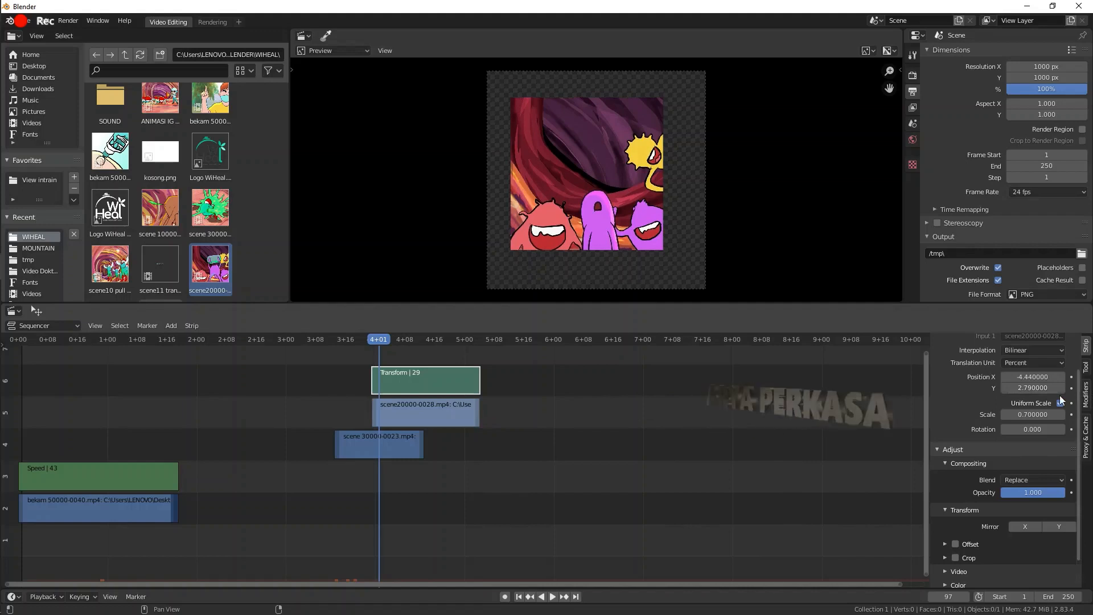
{"action": "left_click", "coordinate": [1059, 483]}
{"action": "left_click", "coordinate": [1047, 309]}
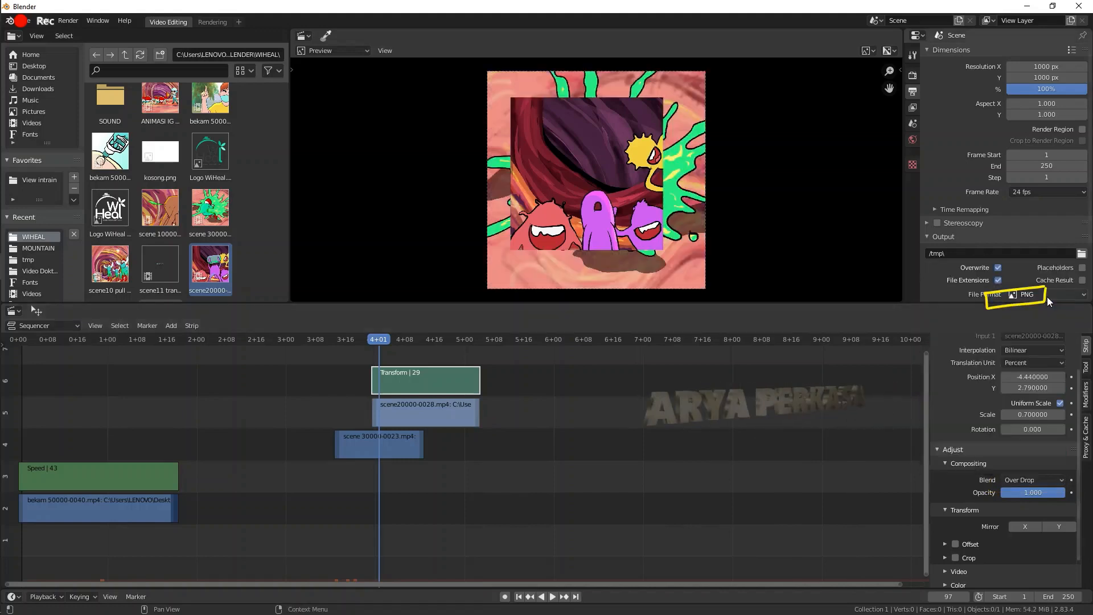
{"action": "mouse_move", "coordinate": [1025, 392]}
{"action": "left_mouse_down"}
{"action": "mouse_move", "coordinate": [1008, 393]}
{"action": "mouse_move", "coordinate": [1051, 388]}
{"action": "mouse_move", "coordinate": [940, 386]}
{"action": "left_mouse_up"}
{"action": "left_click_drag", "start_coordinate": [1041, 376], "coordinate": [1008, 376]}
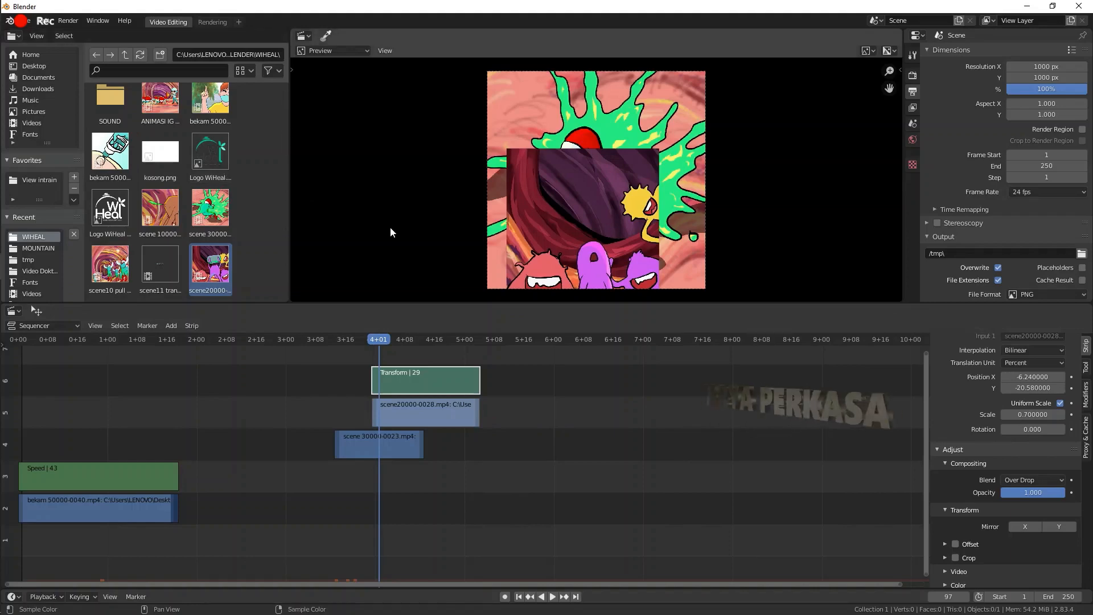
- Switch to the project window wihel animasi Buat IG.blend and play a short part of the edit from about 25+23
{"action": "mouse_move", "coordinate": [17, 267]}
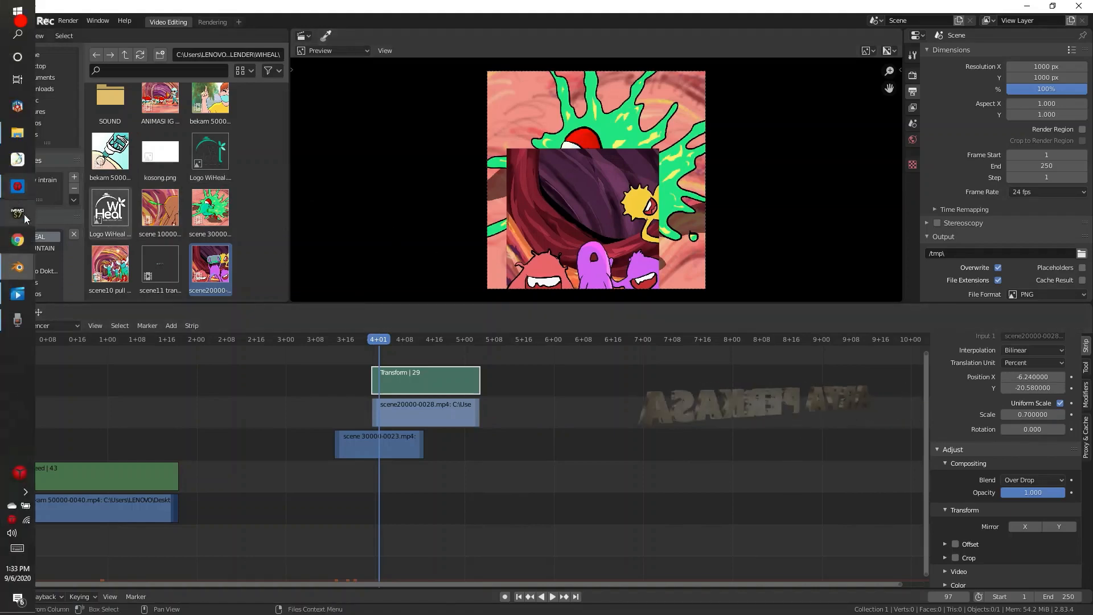
{"action": "left_click", "coordinate": [97, 213]}
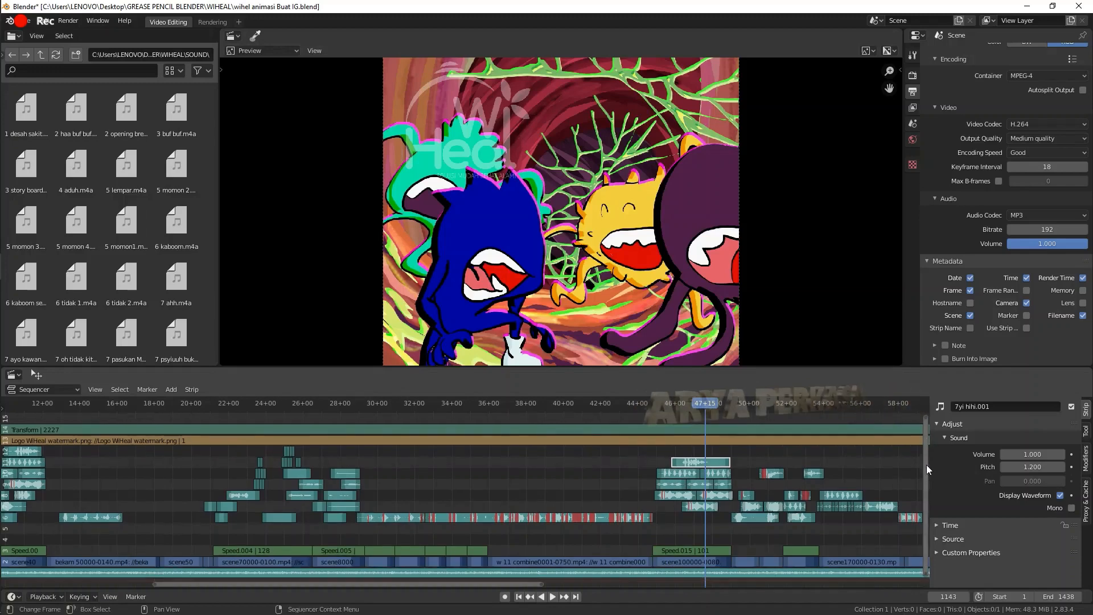
{"action": "left_click_drag", "start_coordinate": [927, 463], "coordinate": [923, 456]}
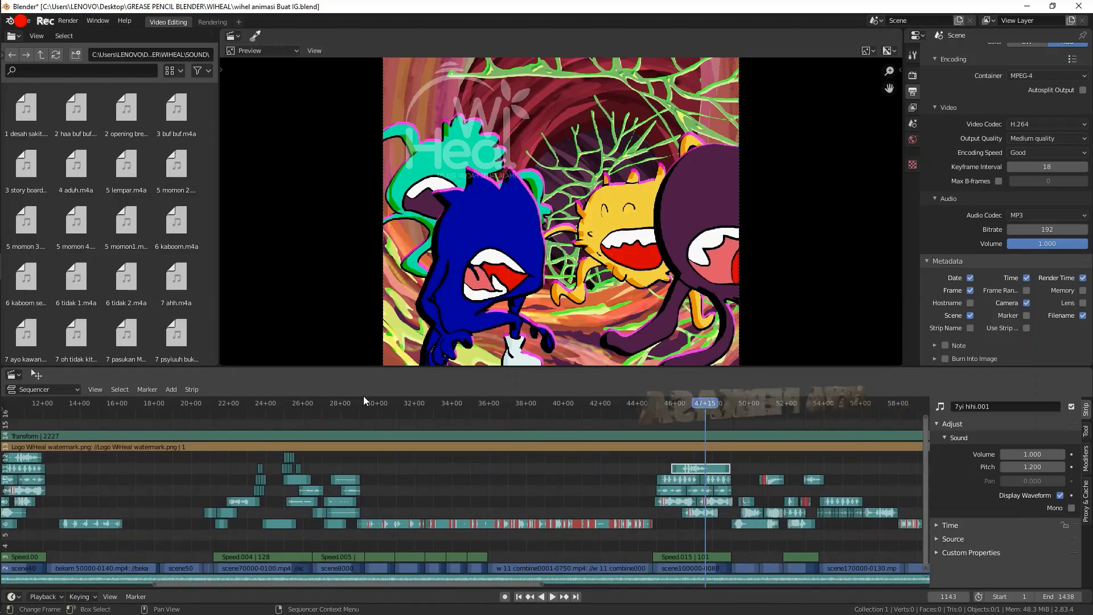
{"action": "left_click", "coordinate": [300, 403]}
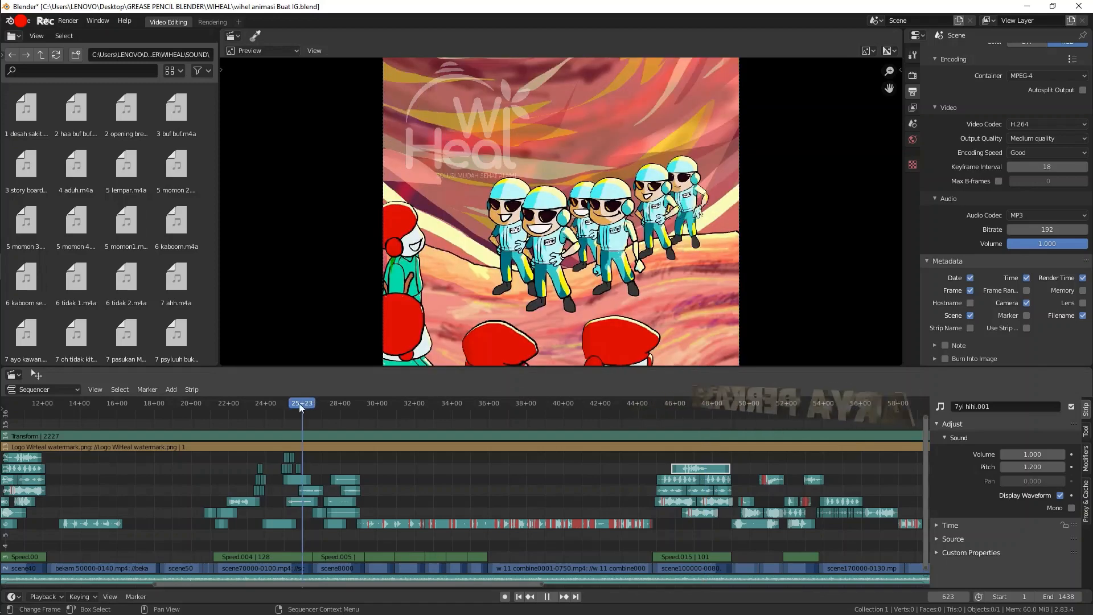
{"action": "key", "text": "space"}
{"action": "key", "text": "space"}
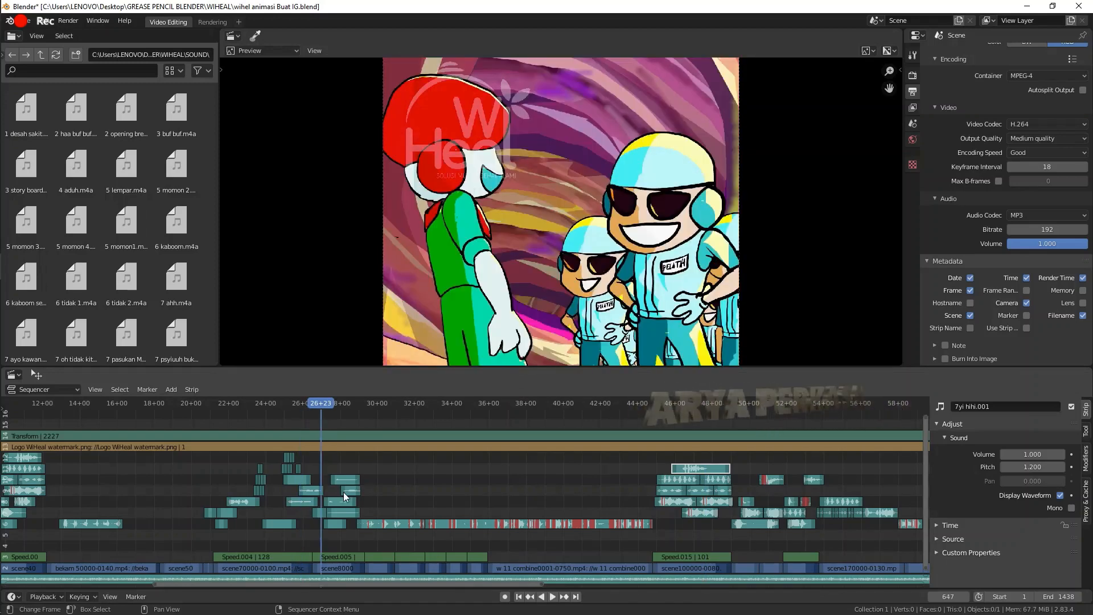
- Review the scene's output file format, container, video and audio codec settings, and open the render commands
{"action": "left_click_drag", "start_coordinate": [1090, 218], "coordinate": [1090, 251]}
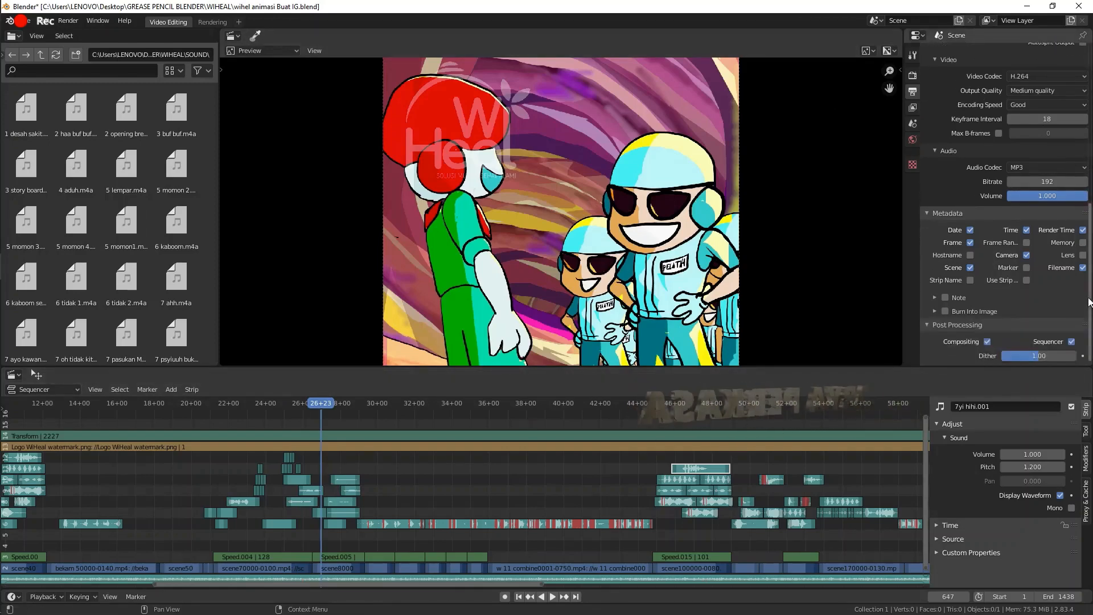
{"action": "scroll", "coordinate": [1035, 142], "scroll_direction": "up", "scroll_amount": 10}
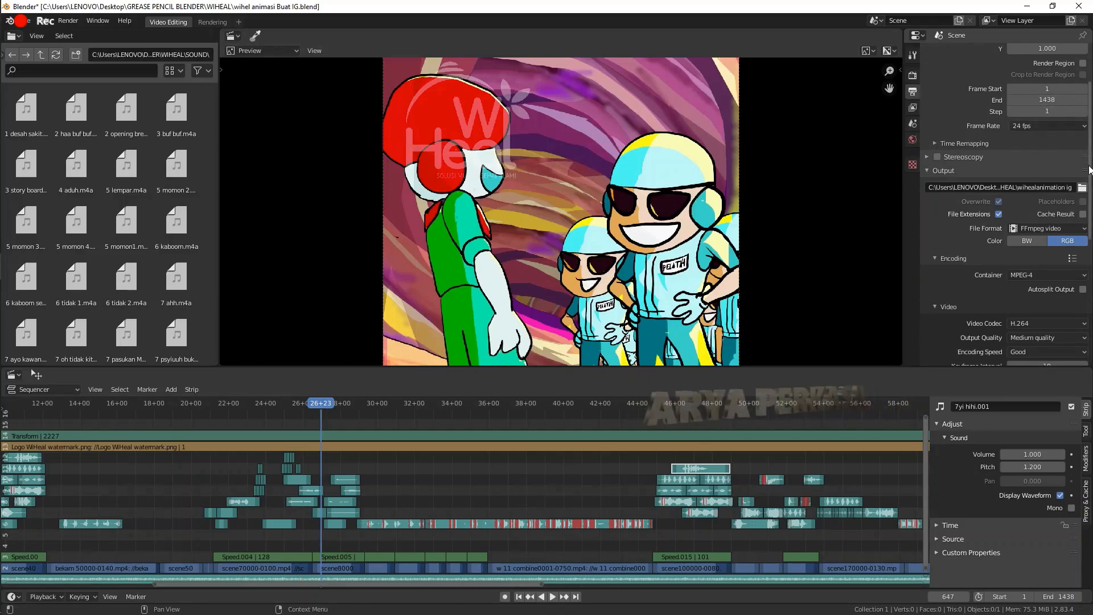
{"action": "scroll", "coordinate": [1064, 174], "scroll_direction": "down", "scroll_amount": 3}
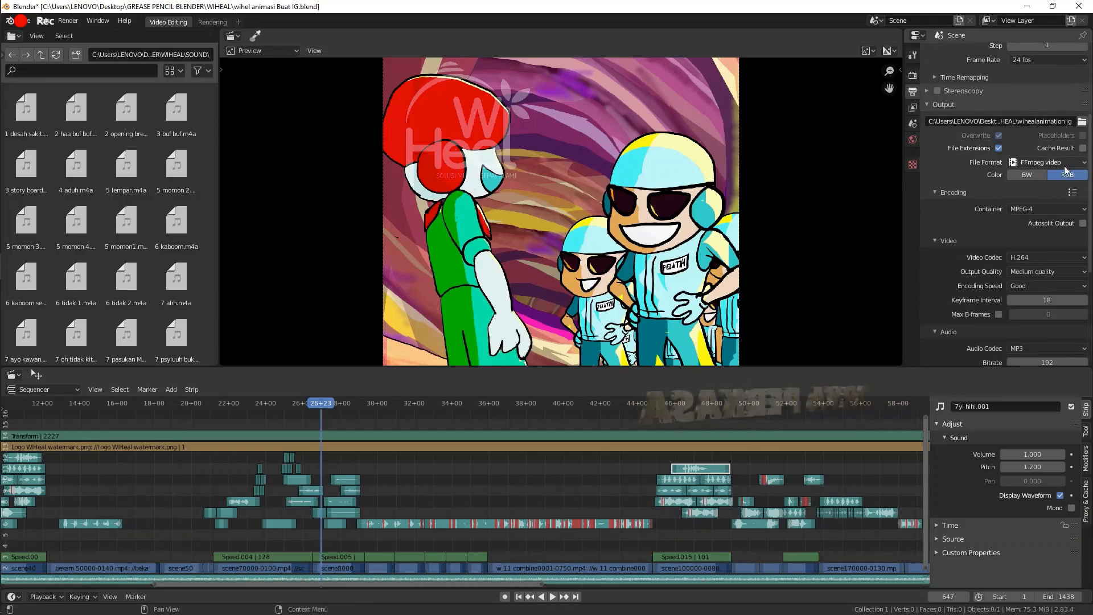
{"action": "scroll", "coordinate": [1051, 172], "scroll_direction": "down", "scroll_amount": 5}
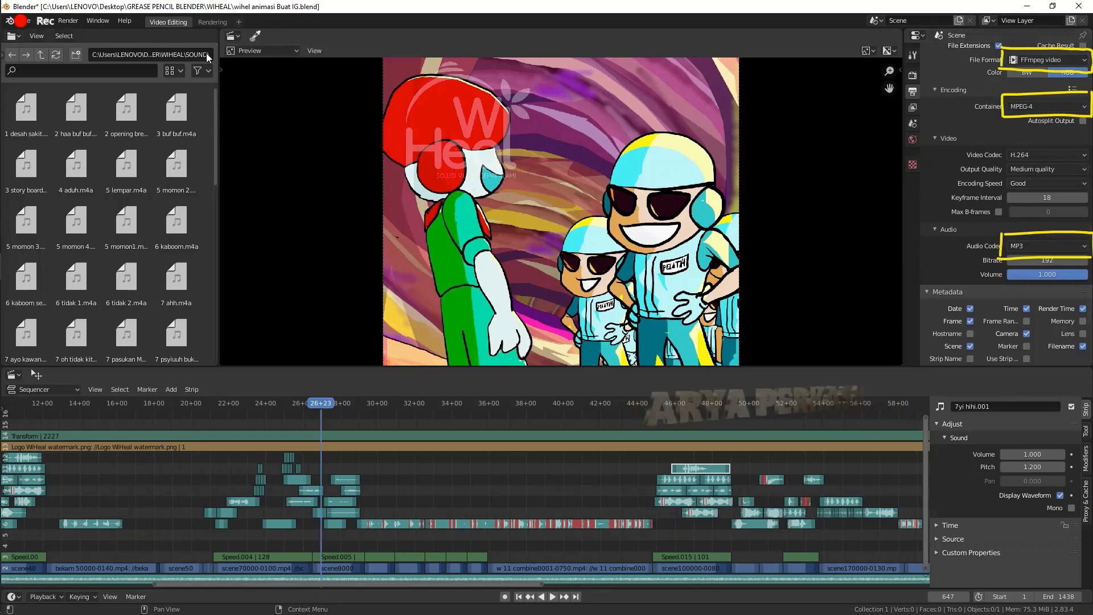
{"action": "left_click", "coordinate": [69, 21]}
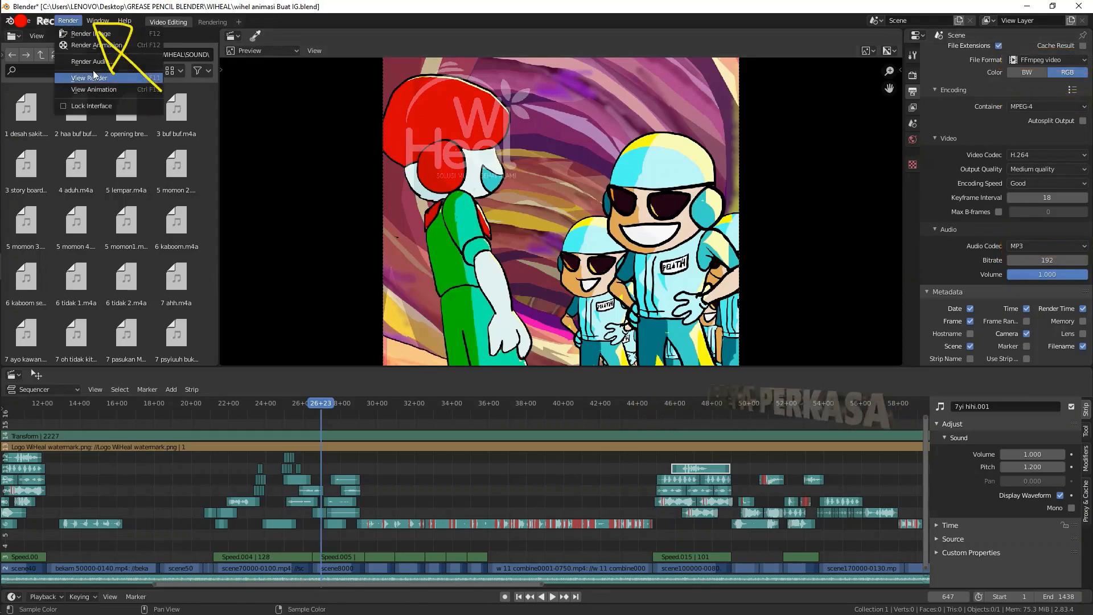